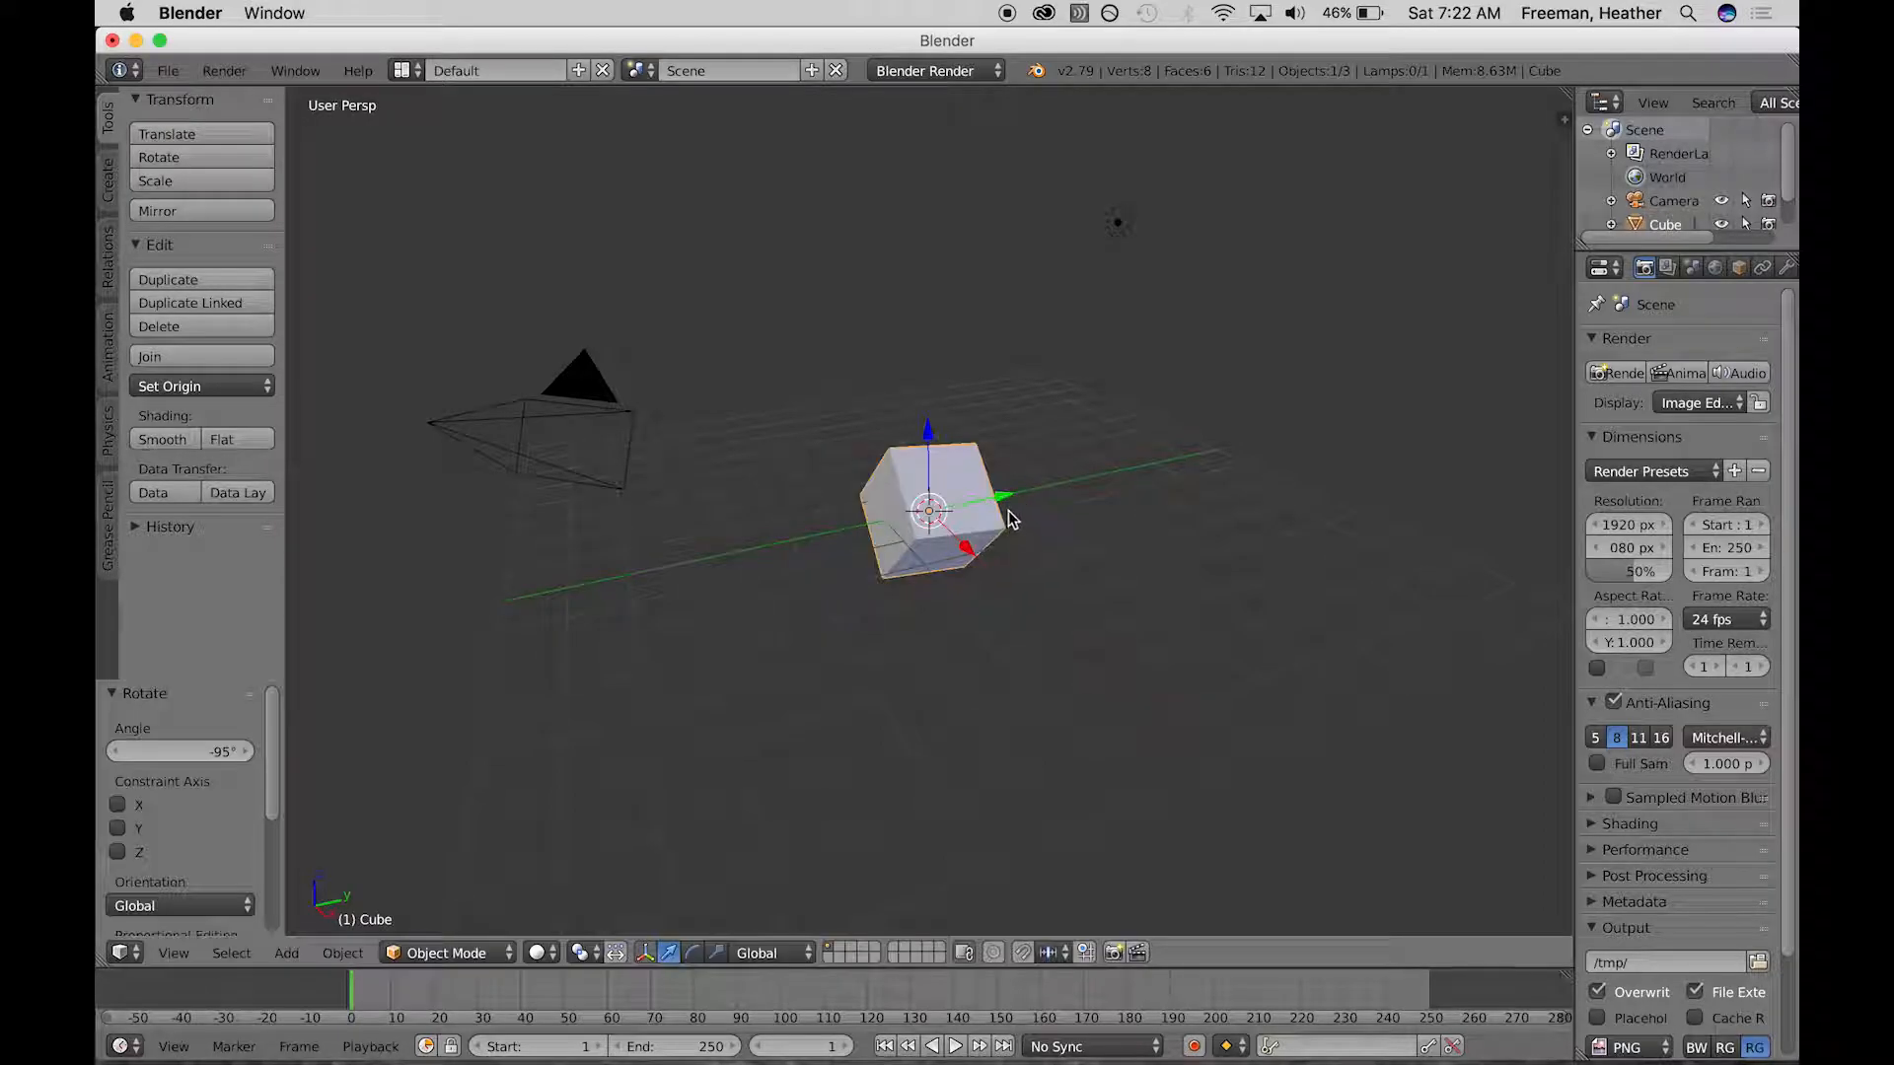
# - Raise the cube about 2.47 units along Z, scale it up by about 1.33, and stretch it about 3.08 times along X
pyautogui.press('g')
pyautogui.press('z')
pyautogui.click(972, 459)
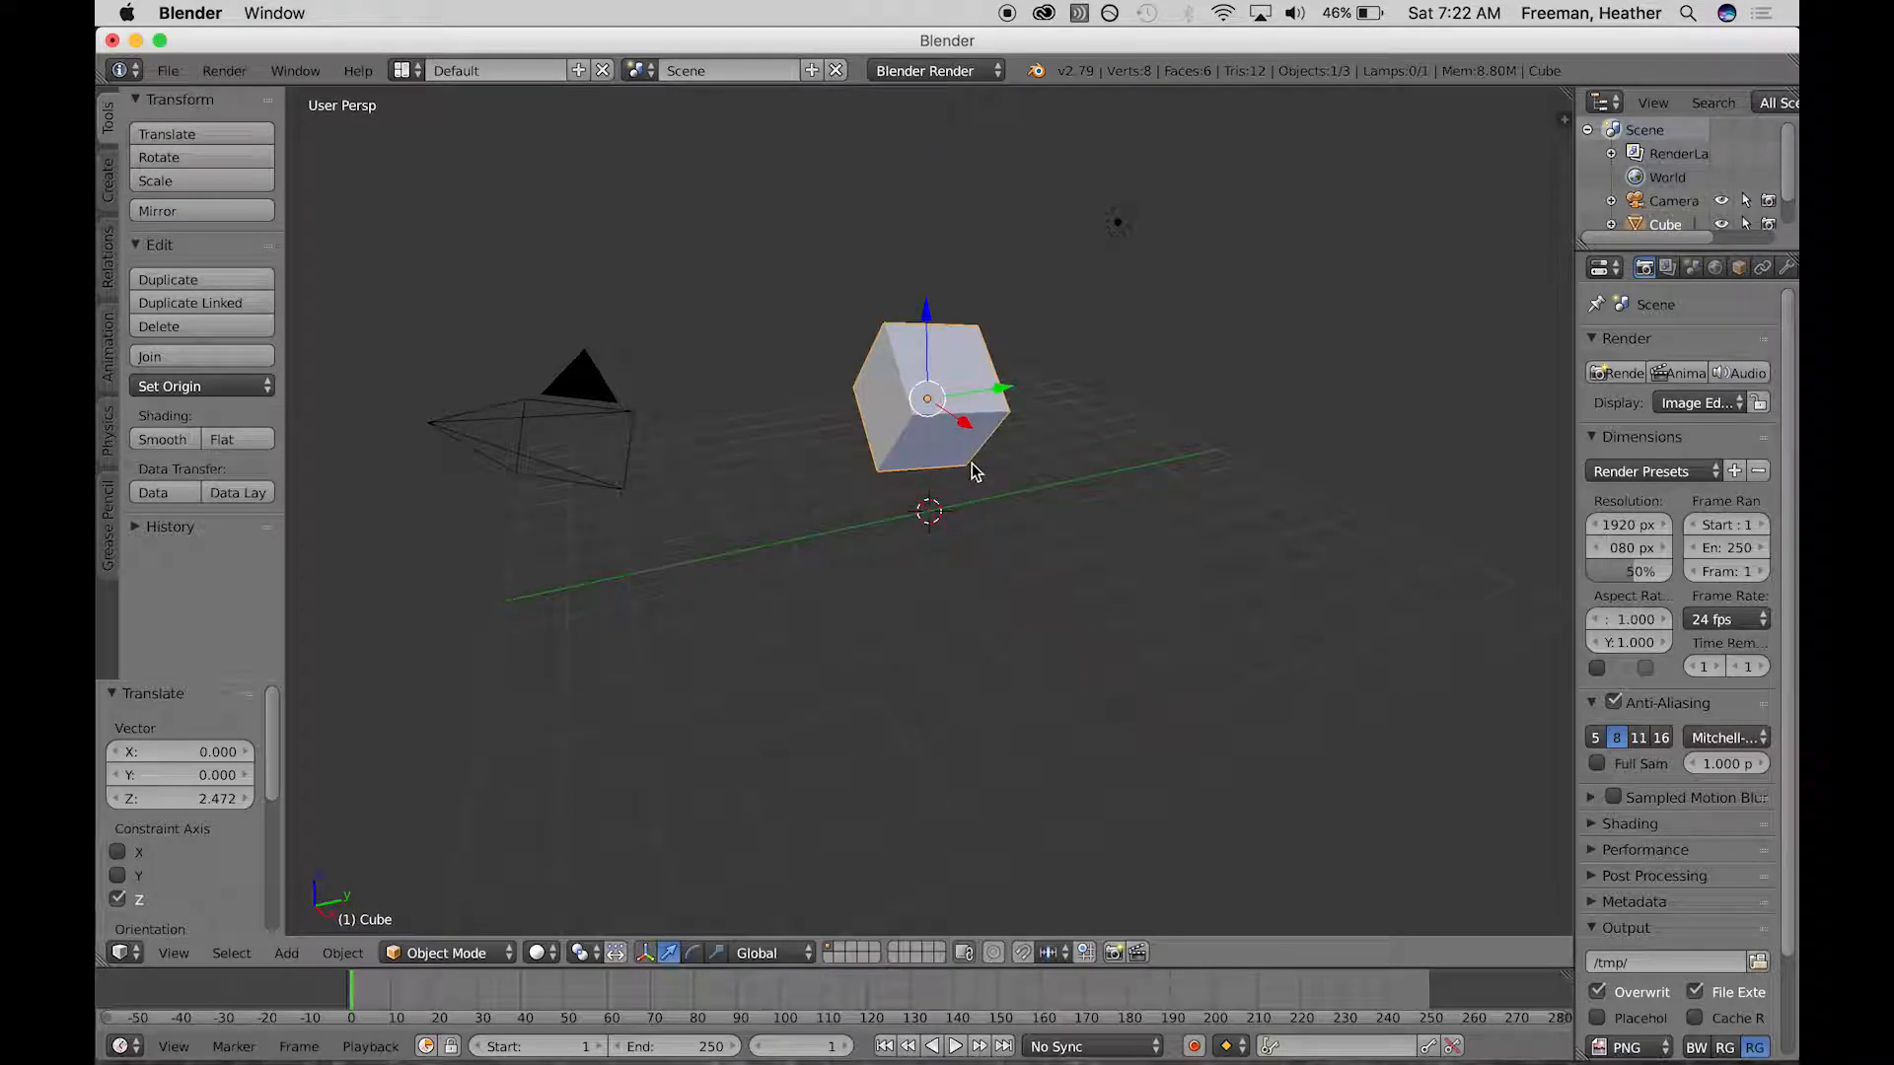
pyautogui.press('s')
pyautogui.click(846, 449)
pyautogui.press('s')
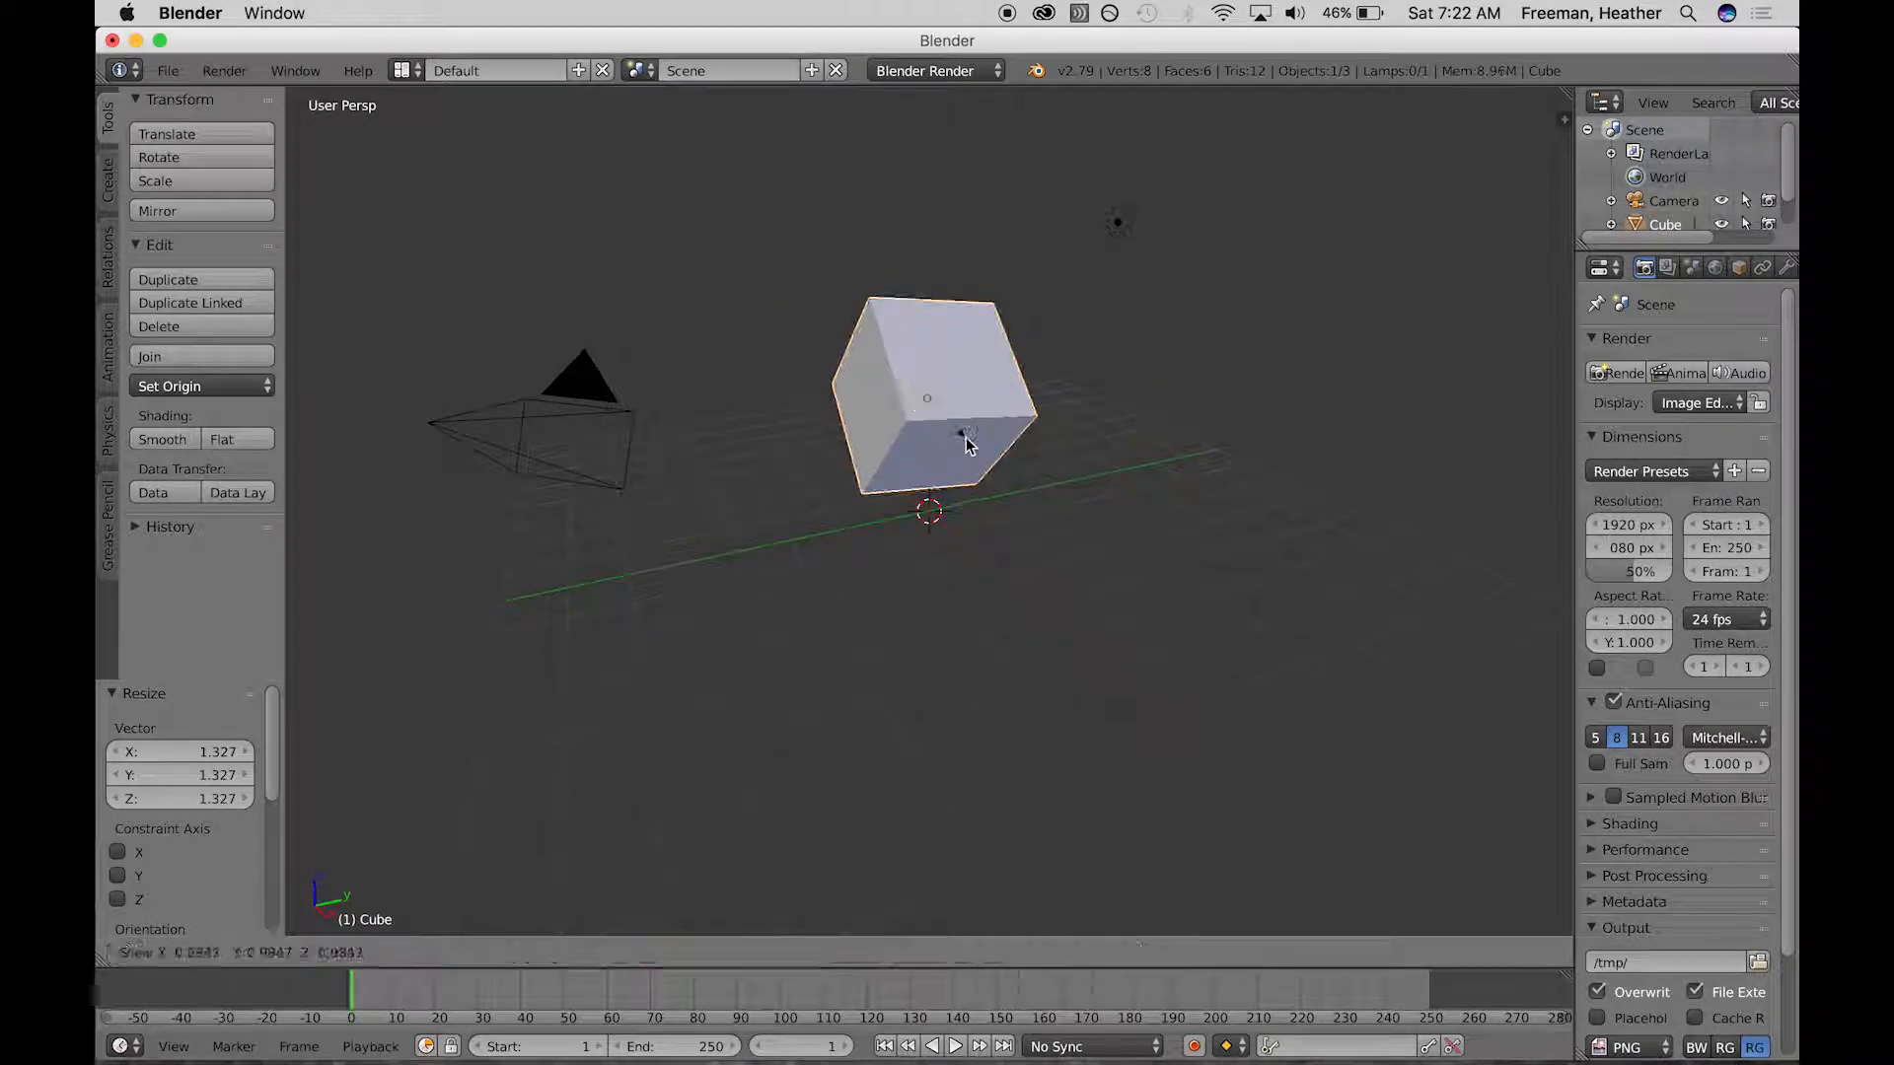
pyautogui.click(1079, 512)
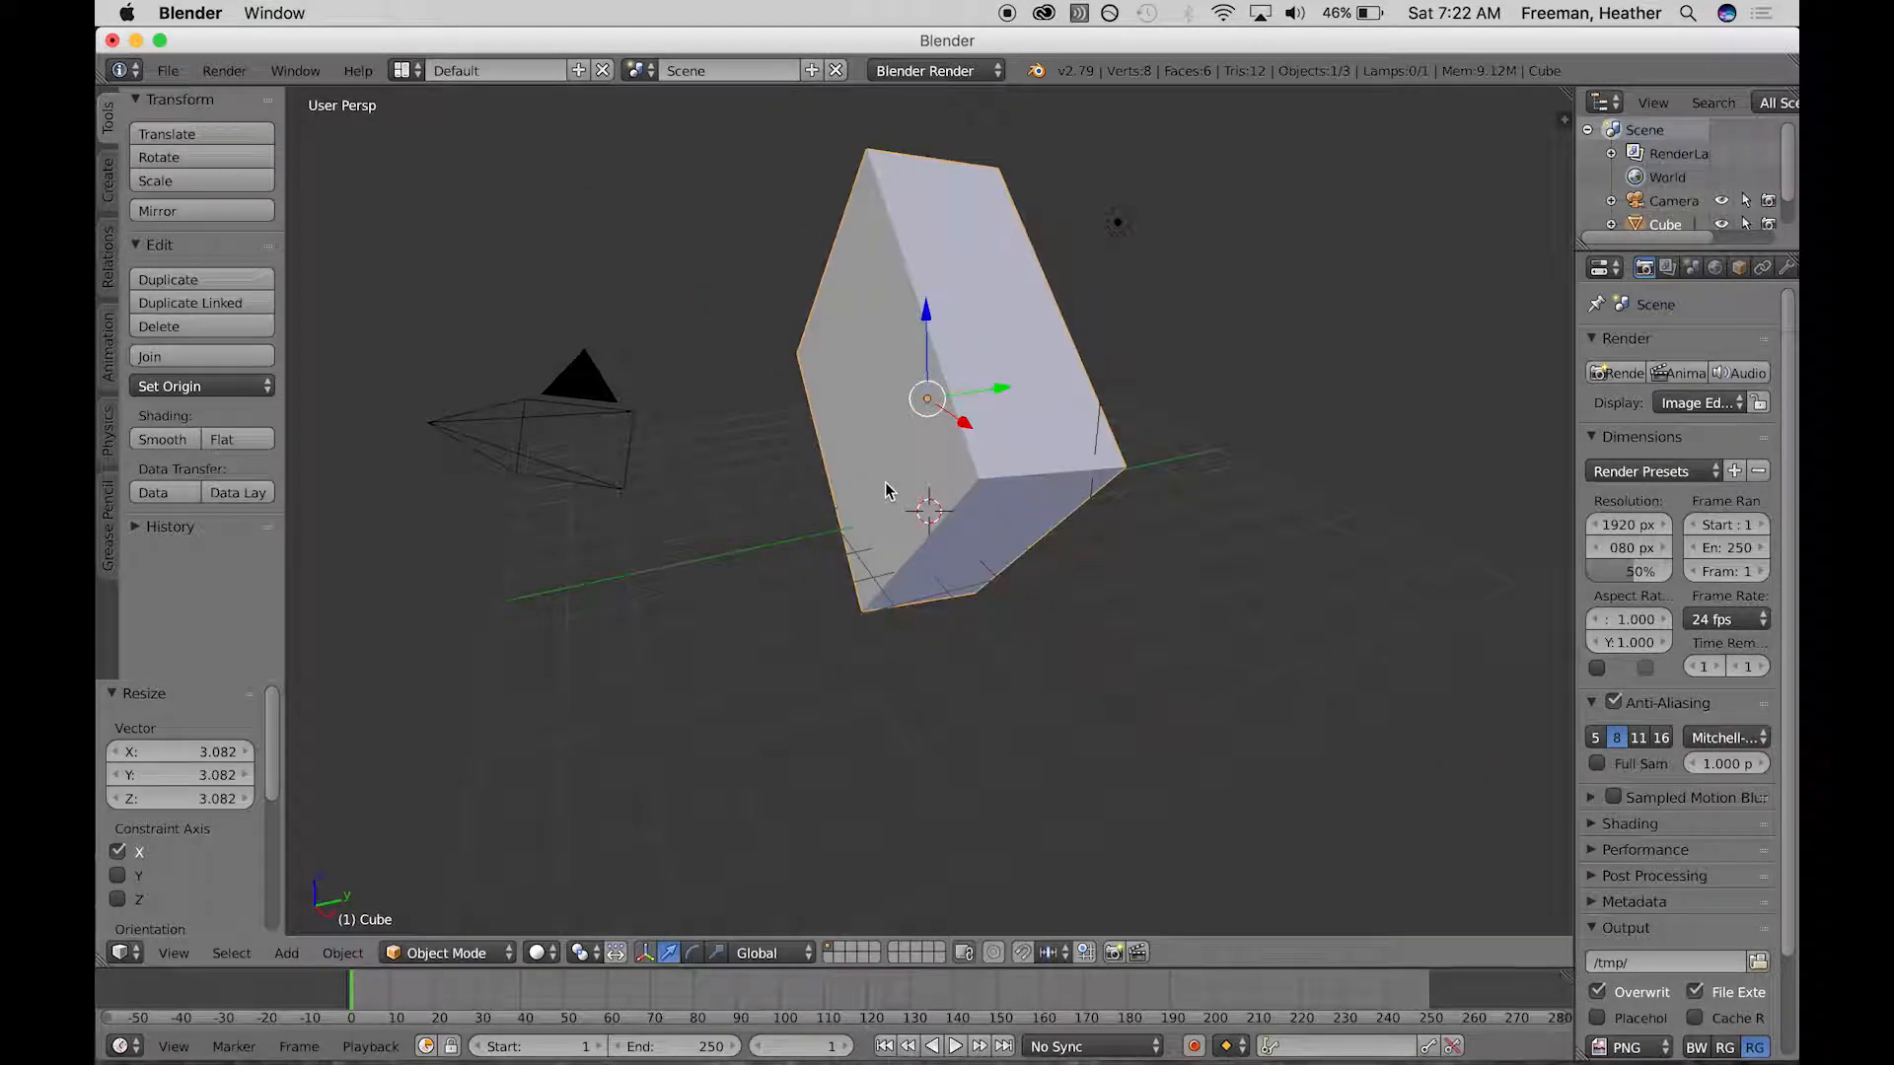
# - With the transform properties shown, move the cube freely by about 1.14 in X and 2.55 in Y and clear its location
pyautogui.click(1565, 121)
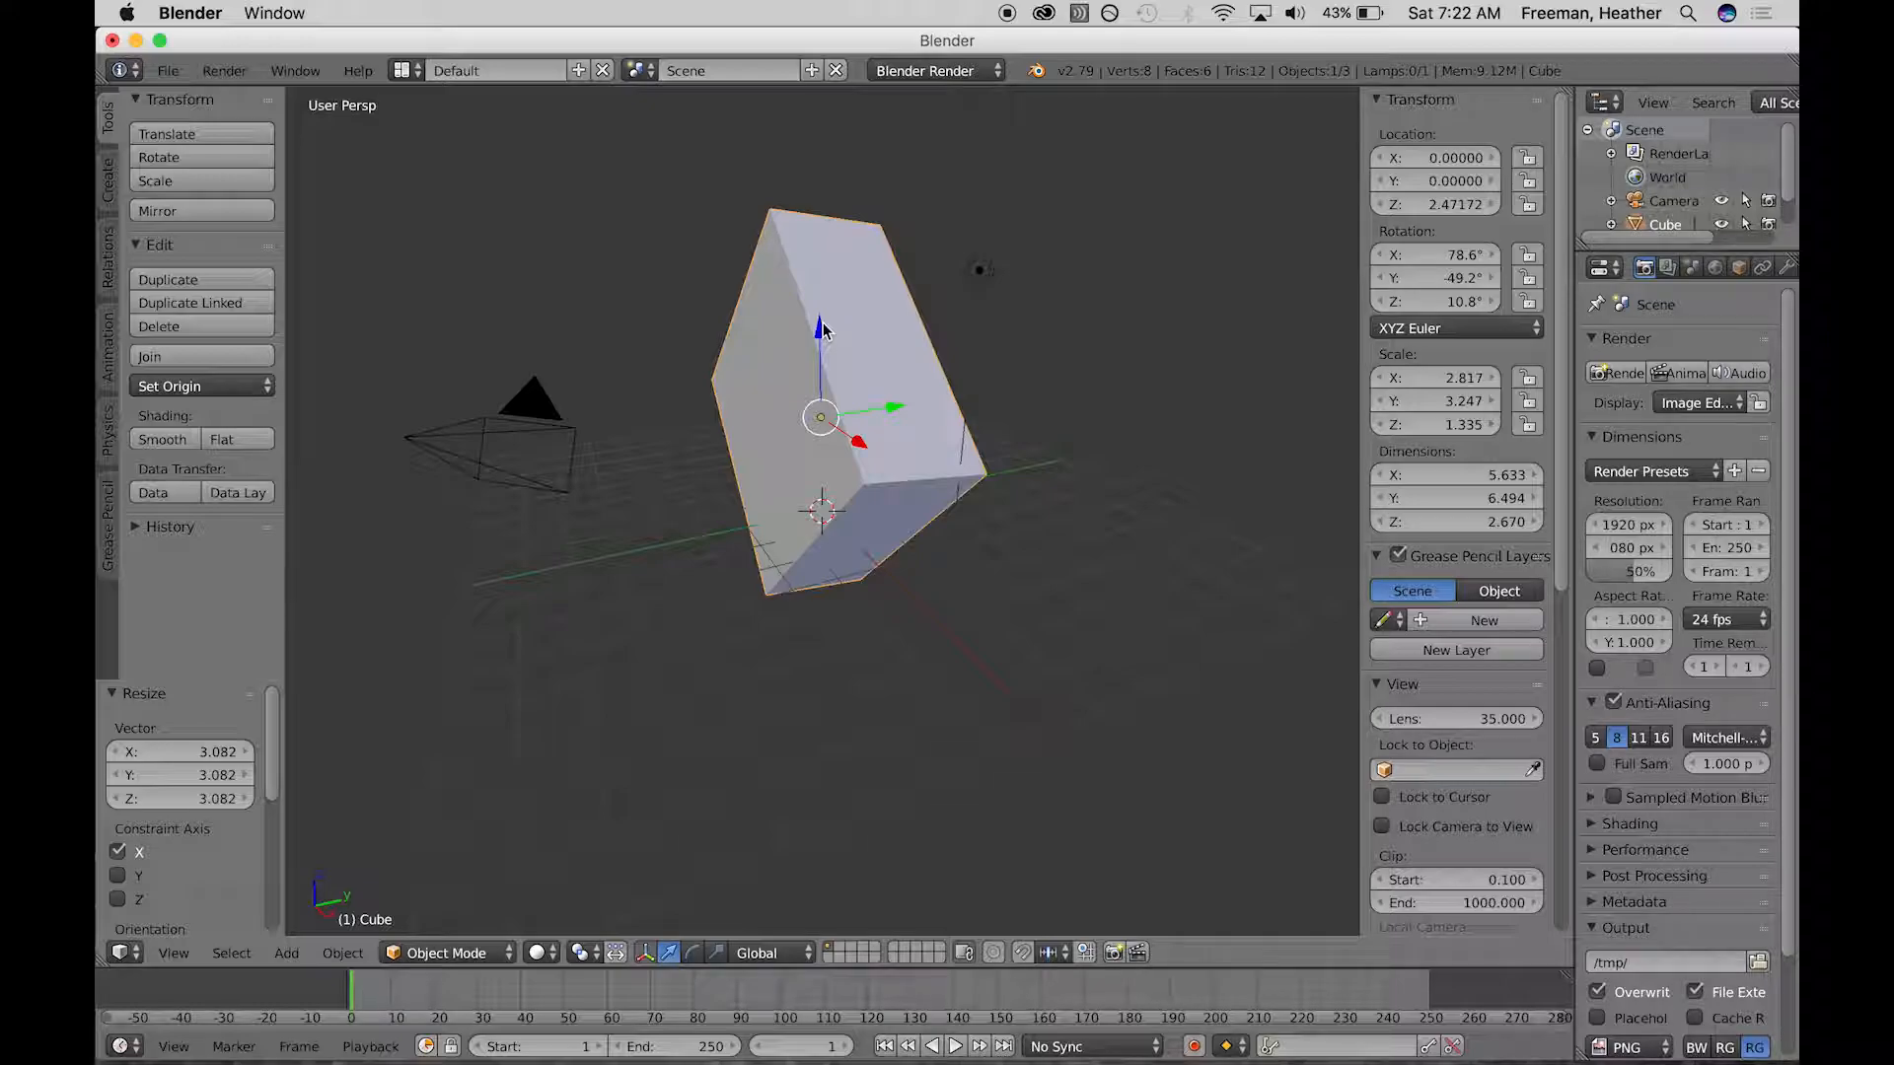
pyautogui.press('g')
pyautogui.click(1012, 393)
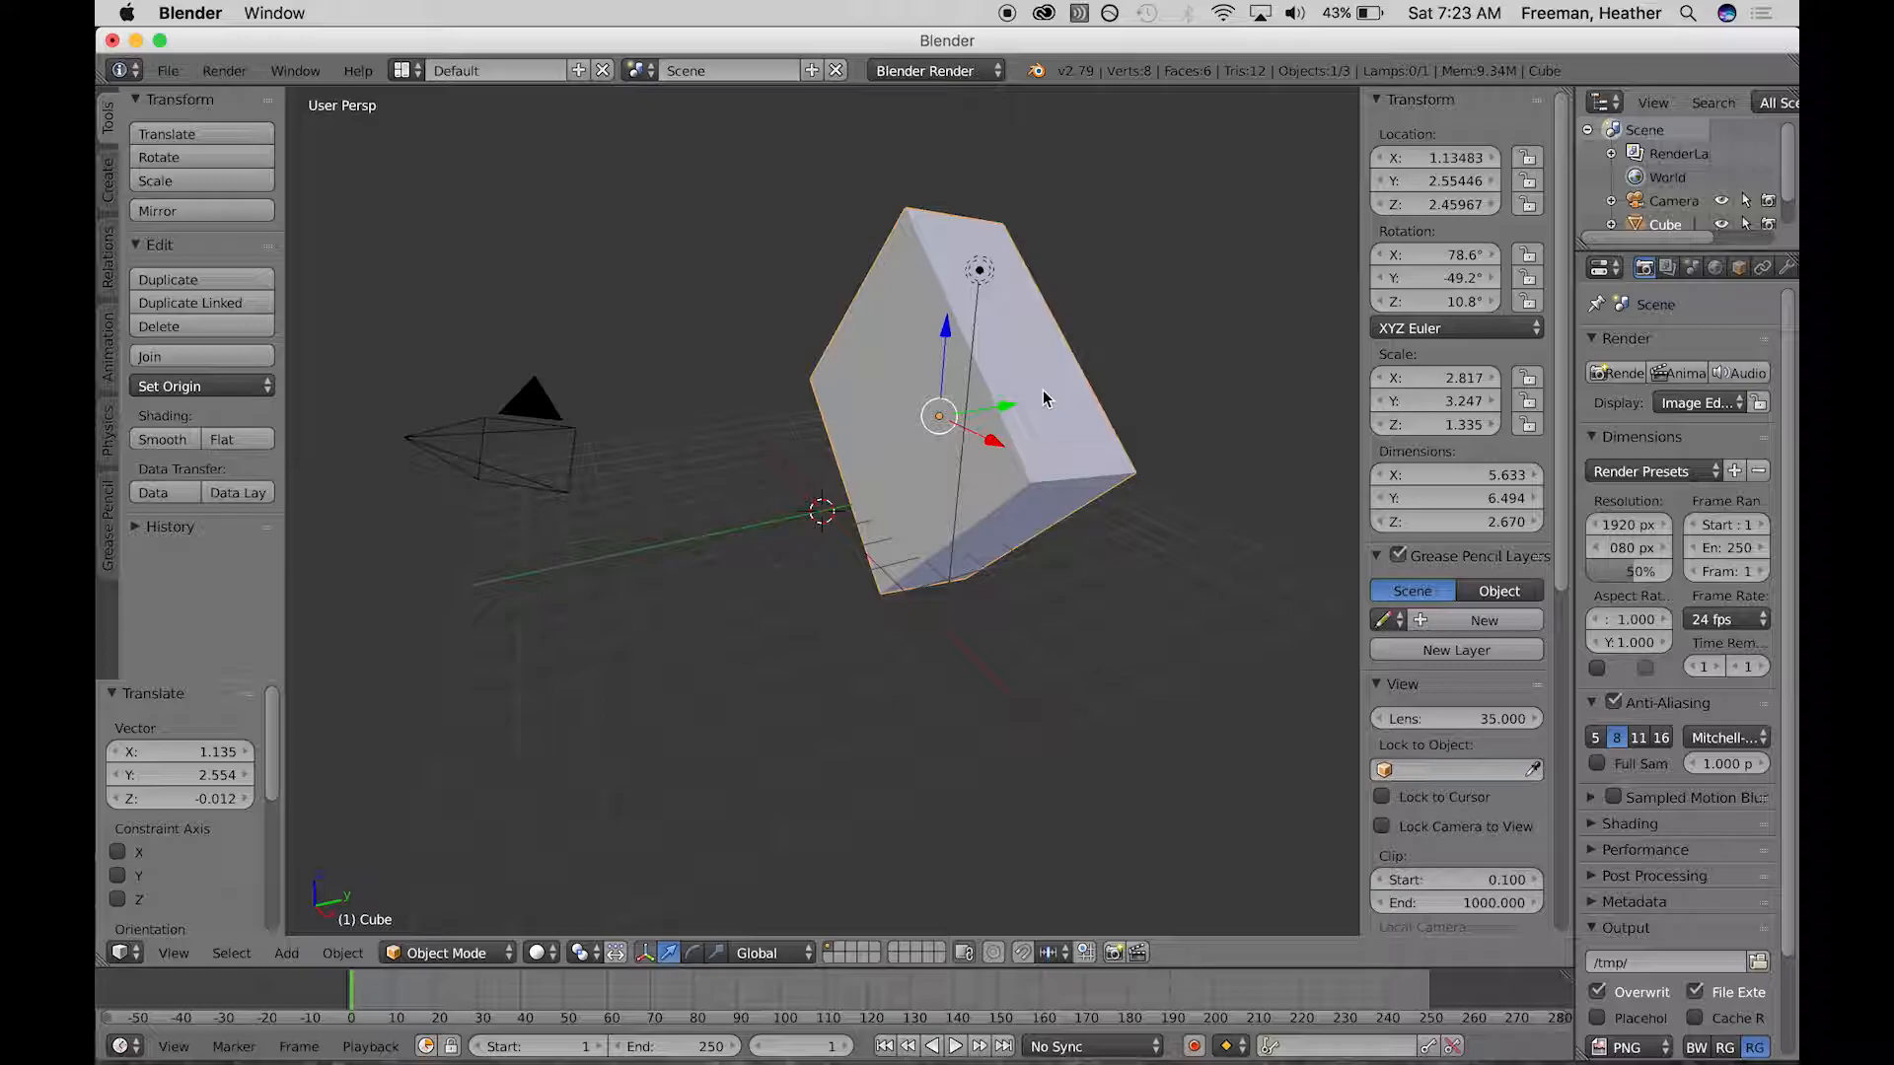
pyautogui.hotkey('alt', 'g')
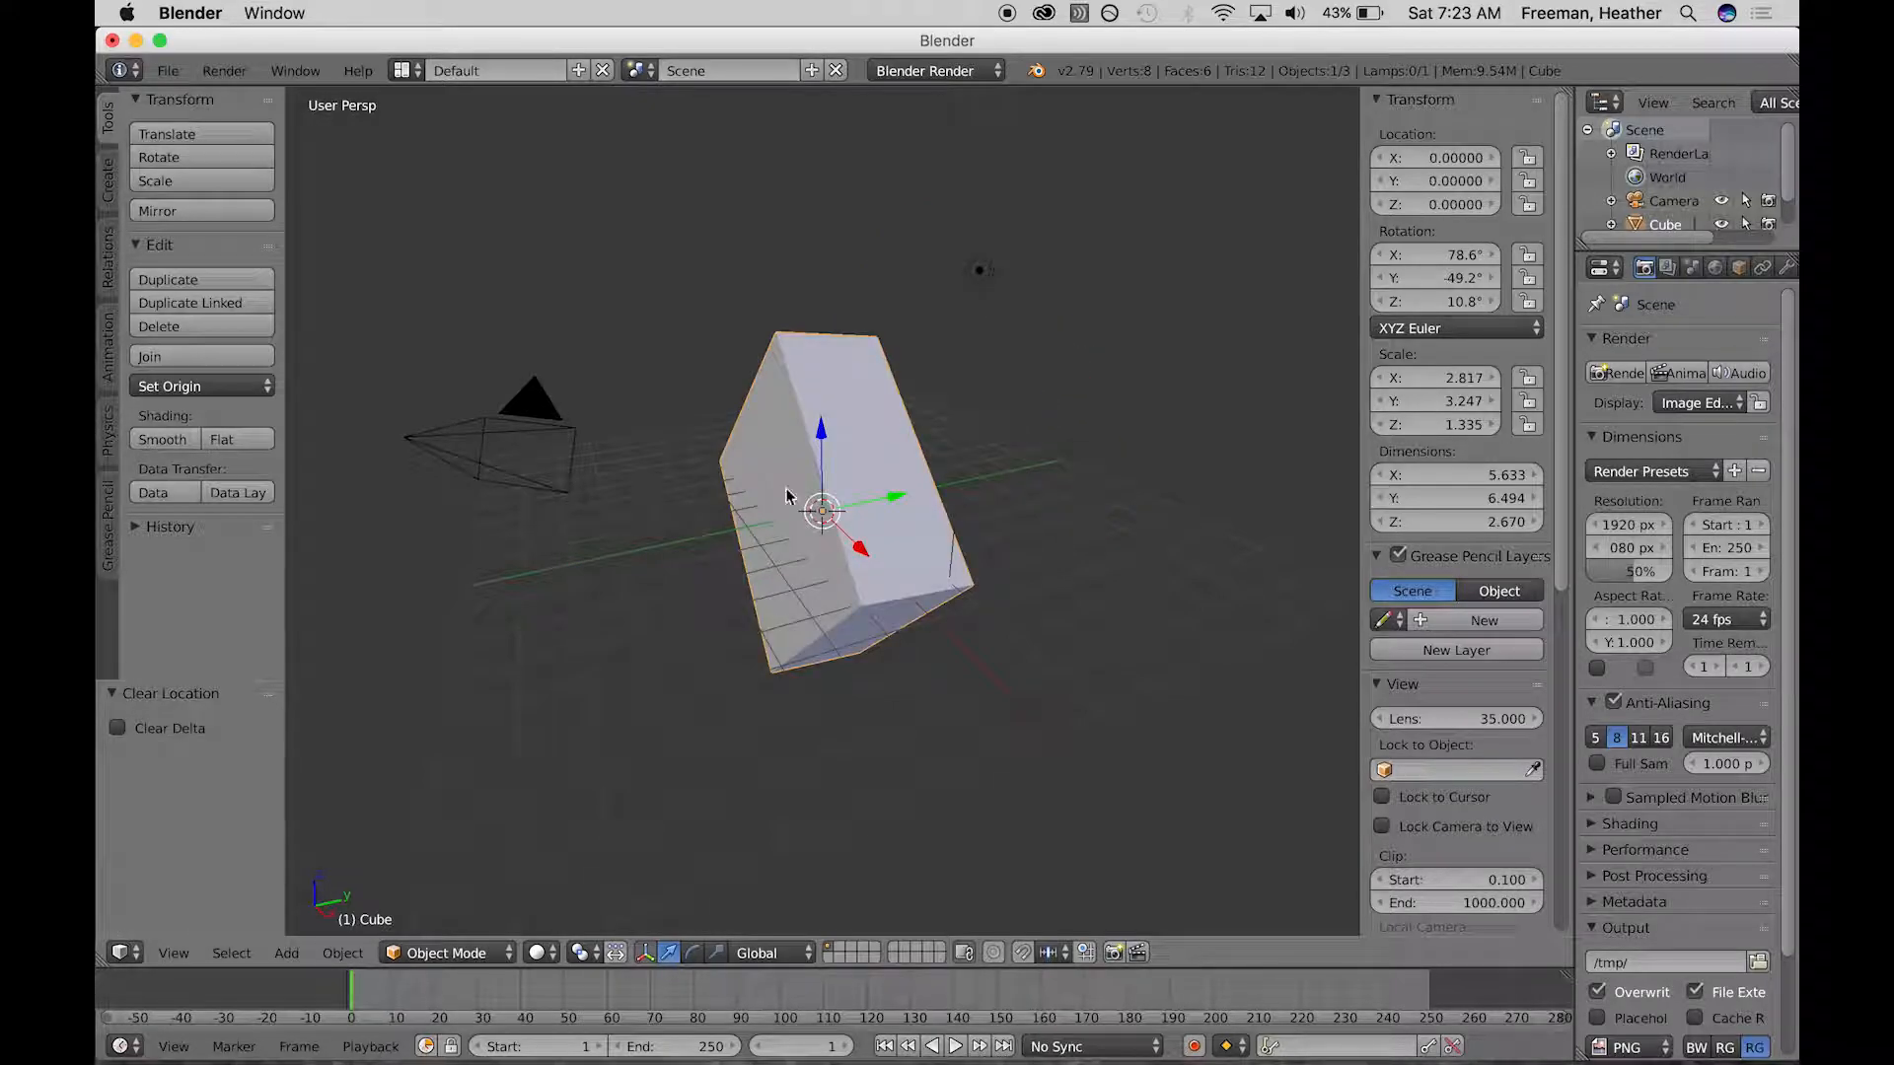
# - Scale the cube by about 0.99 and clear its scale
pyautogui.press('s')
pyautogui.click(840, 516)
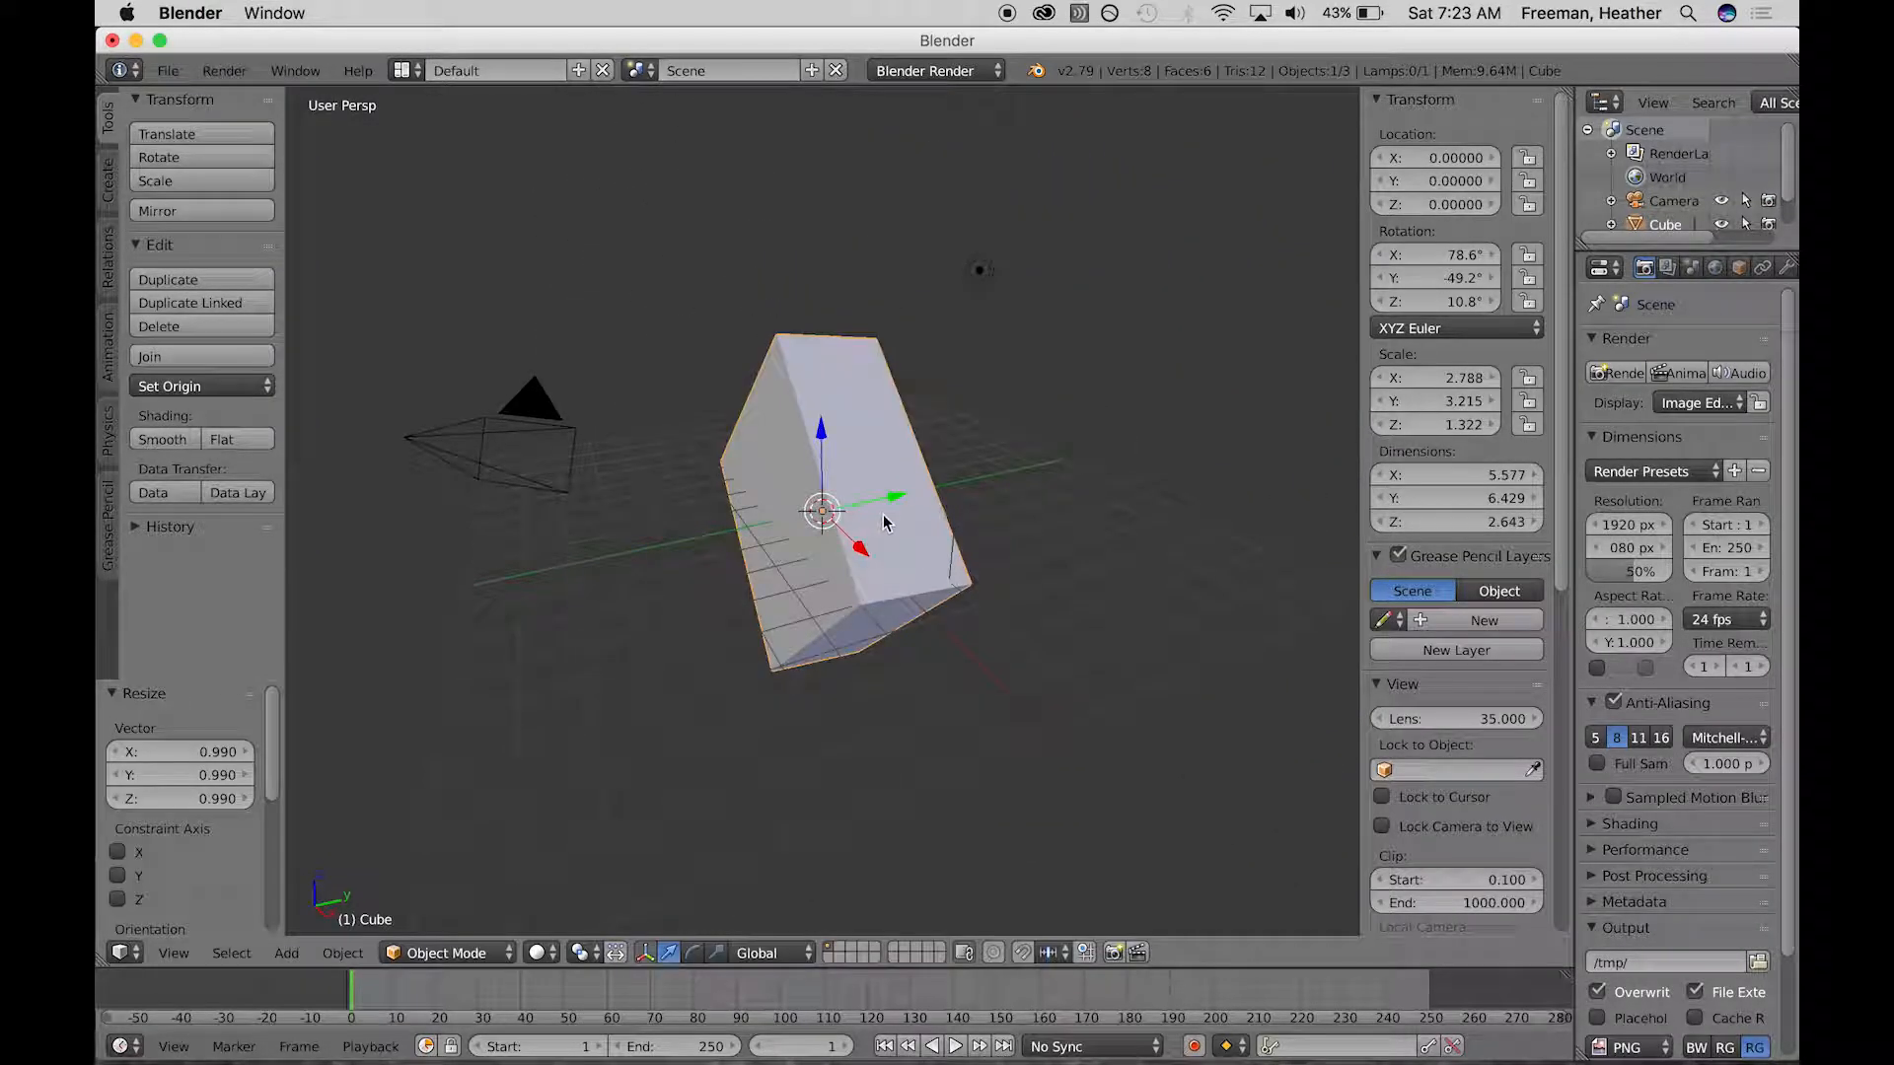
pyautogui.hotkey('alt', 's')
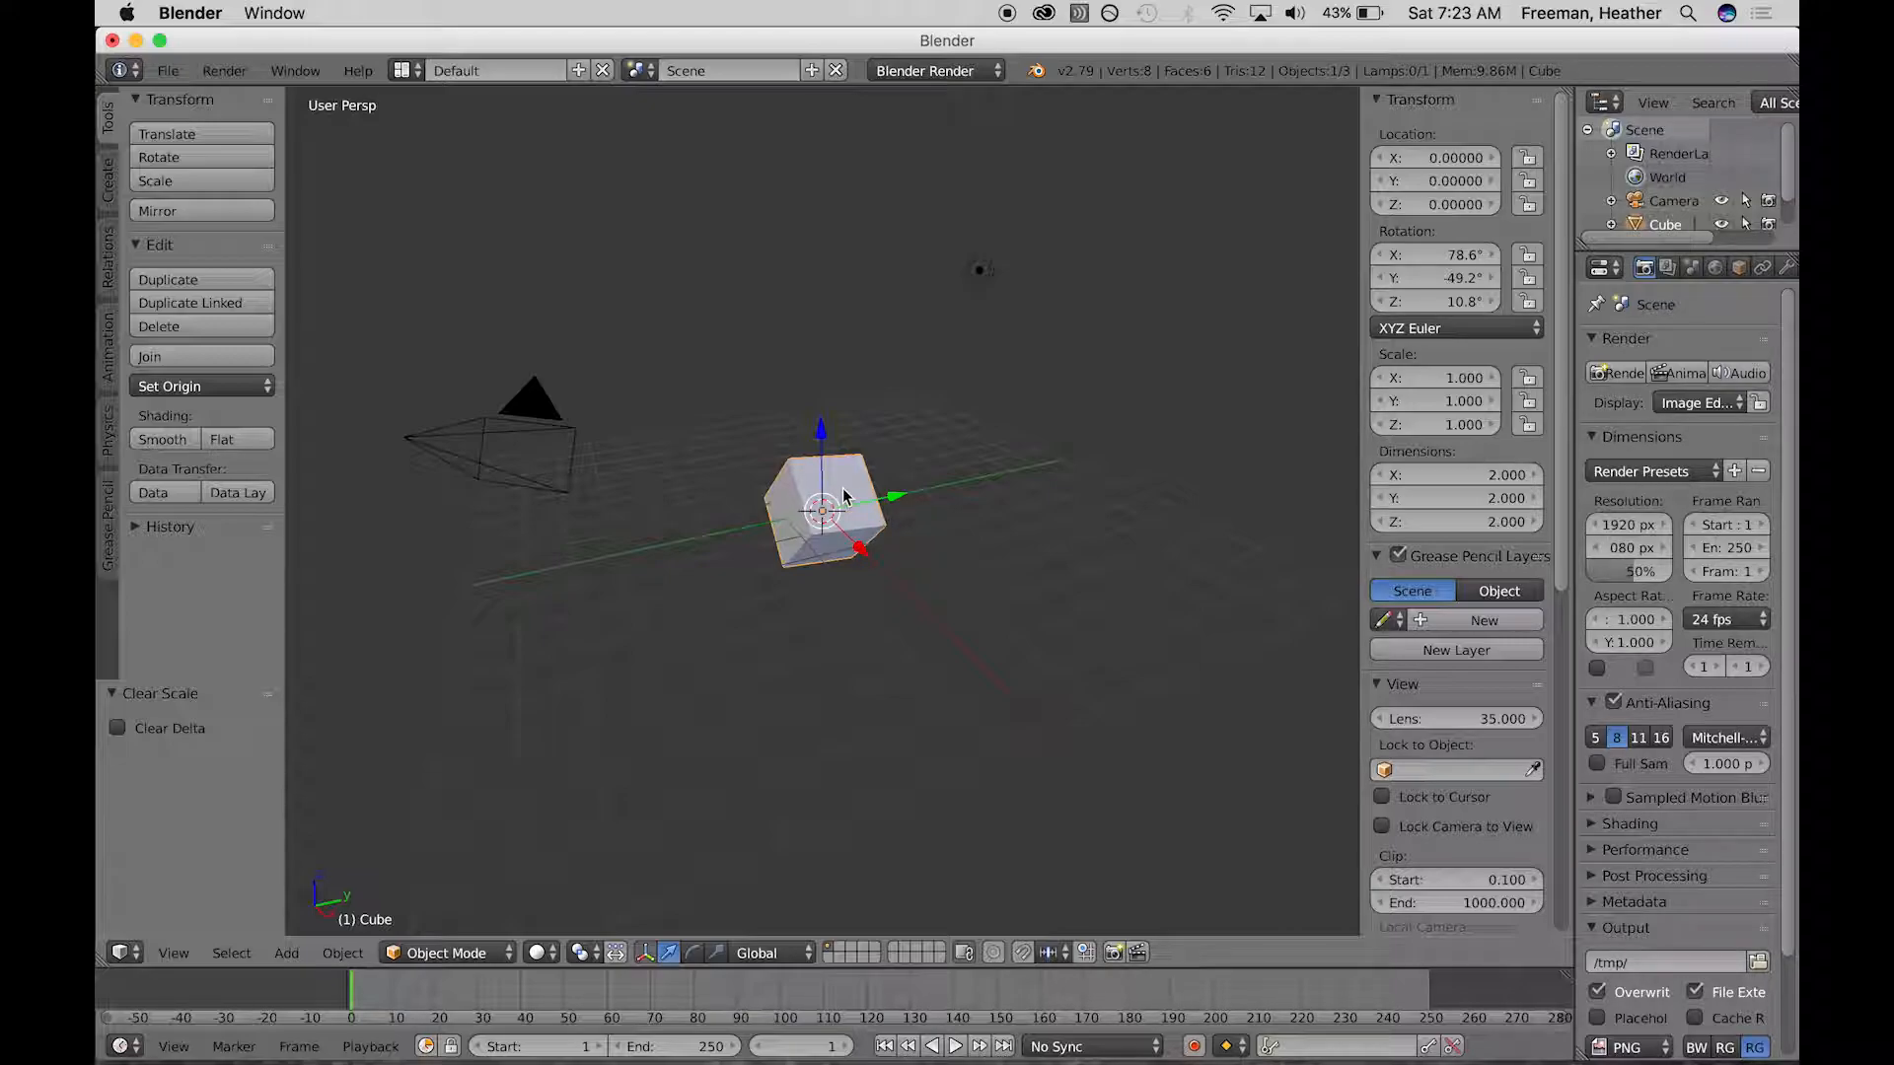
# - Rotate the cube freely by about -101° and clear its rotation
pyautogui.press('r')
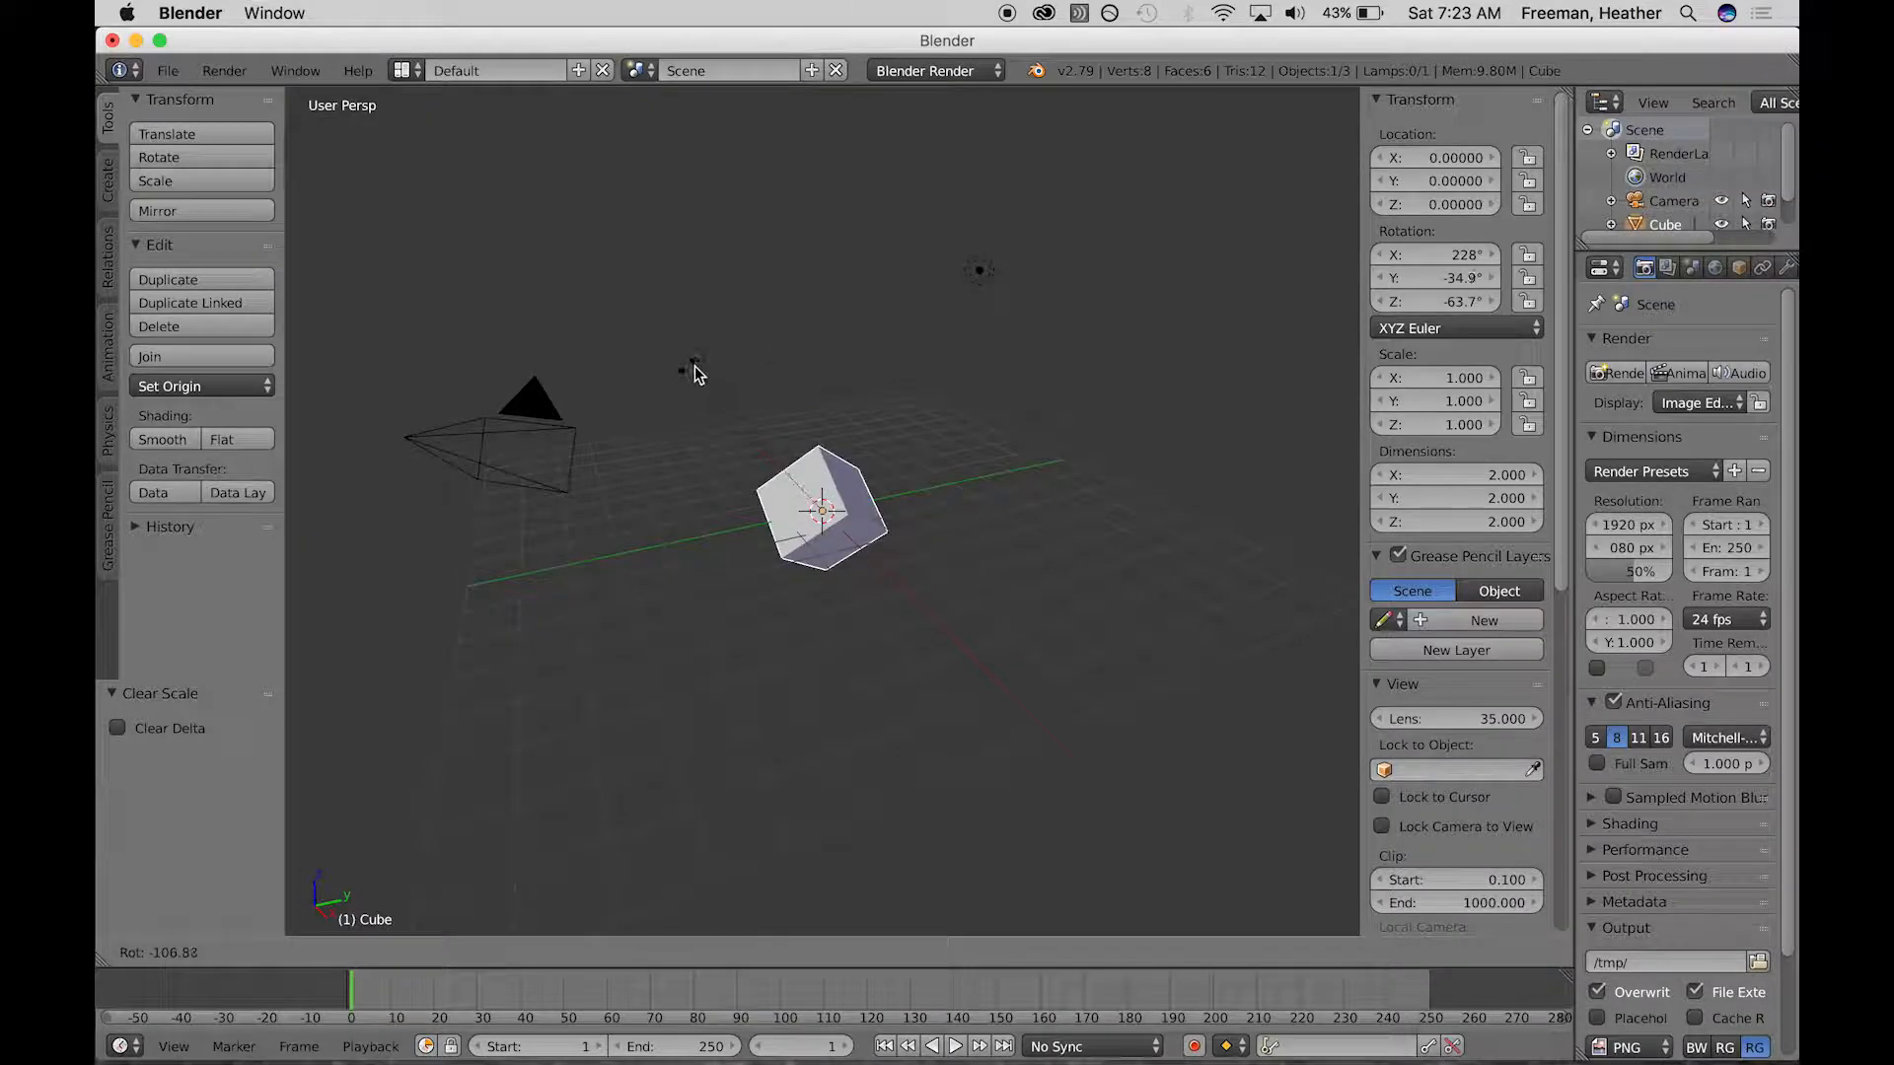
pyautogui.click(689, 367)
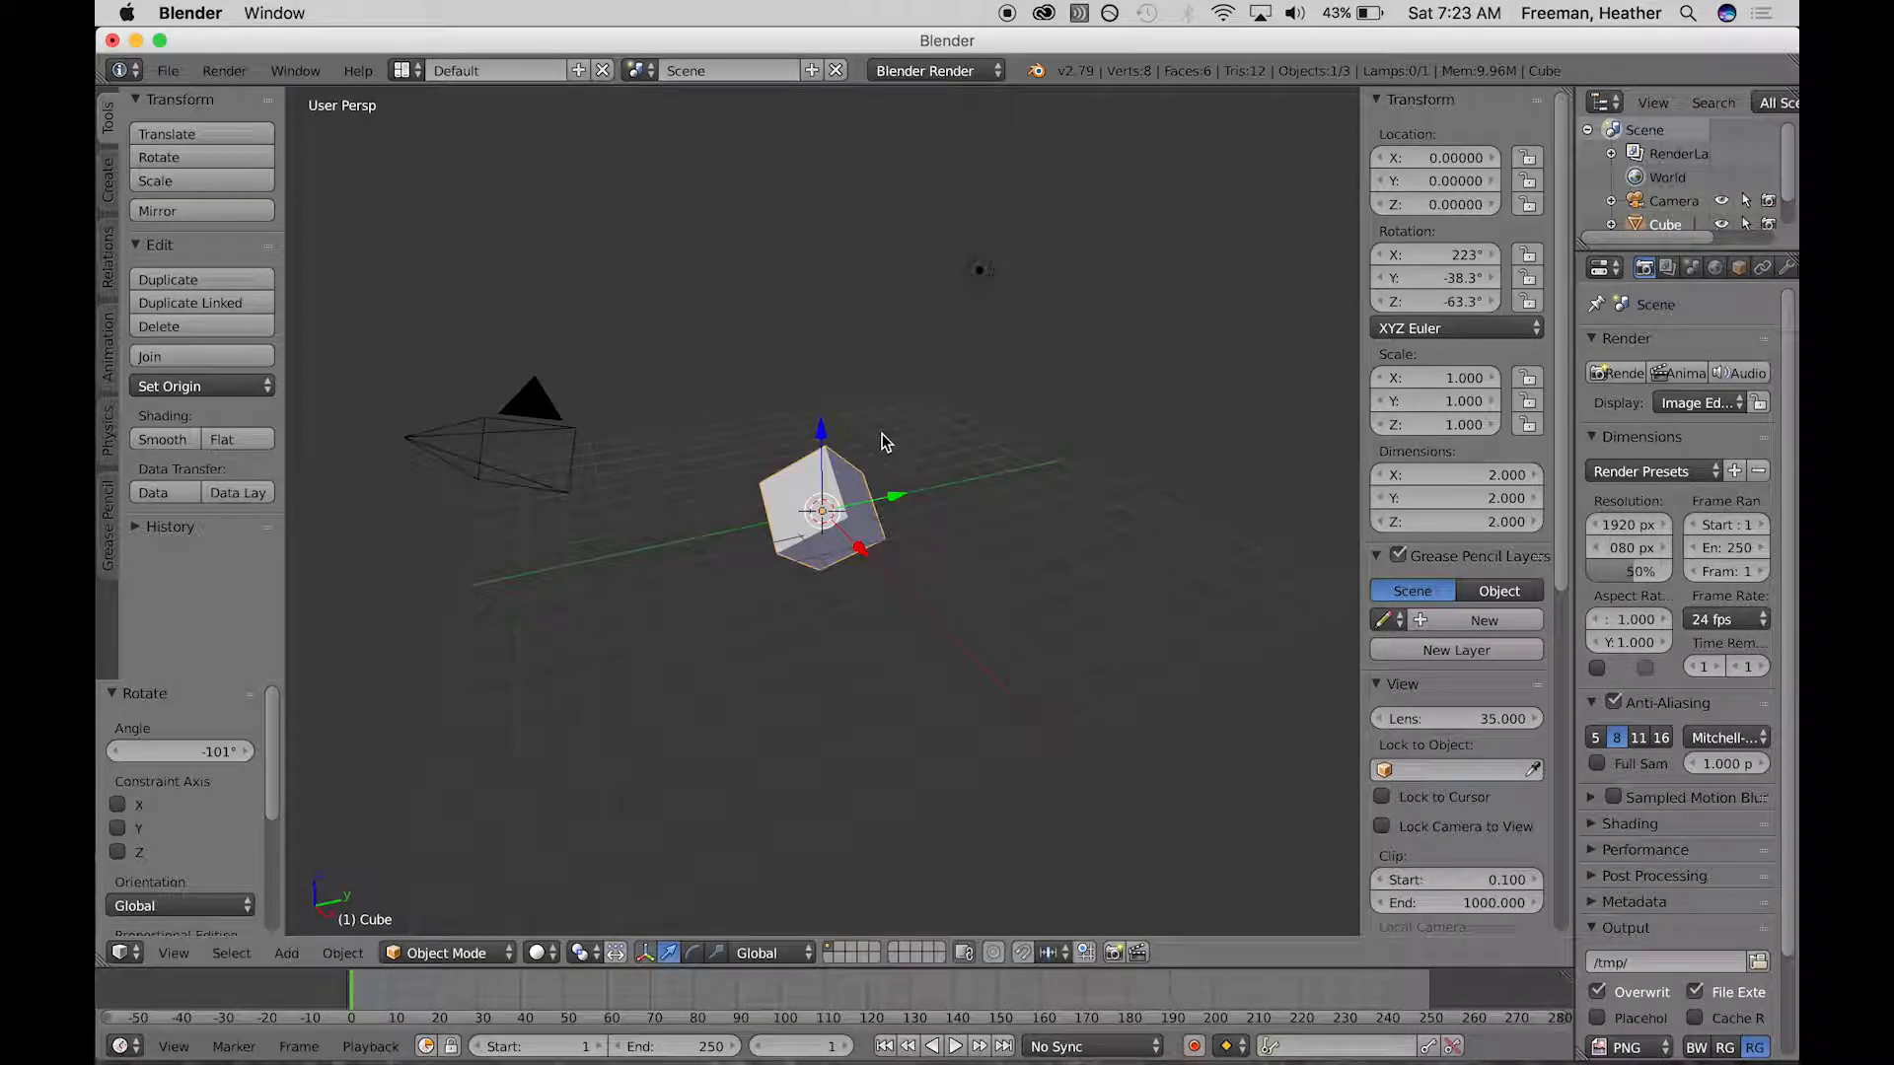
pyautogui.hotkey('alt', 'r')
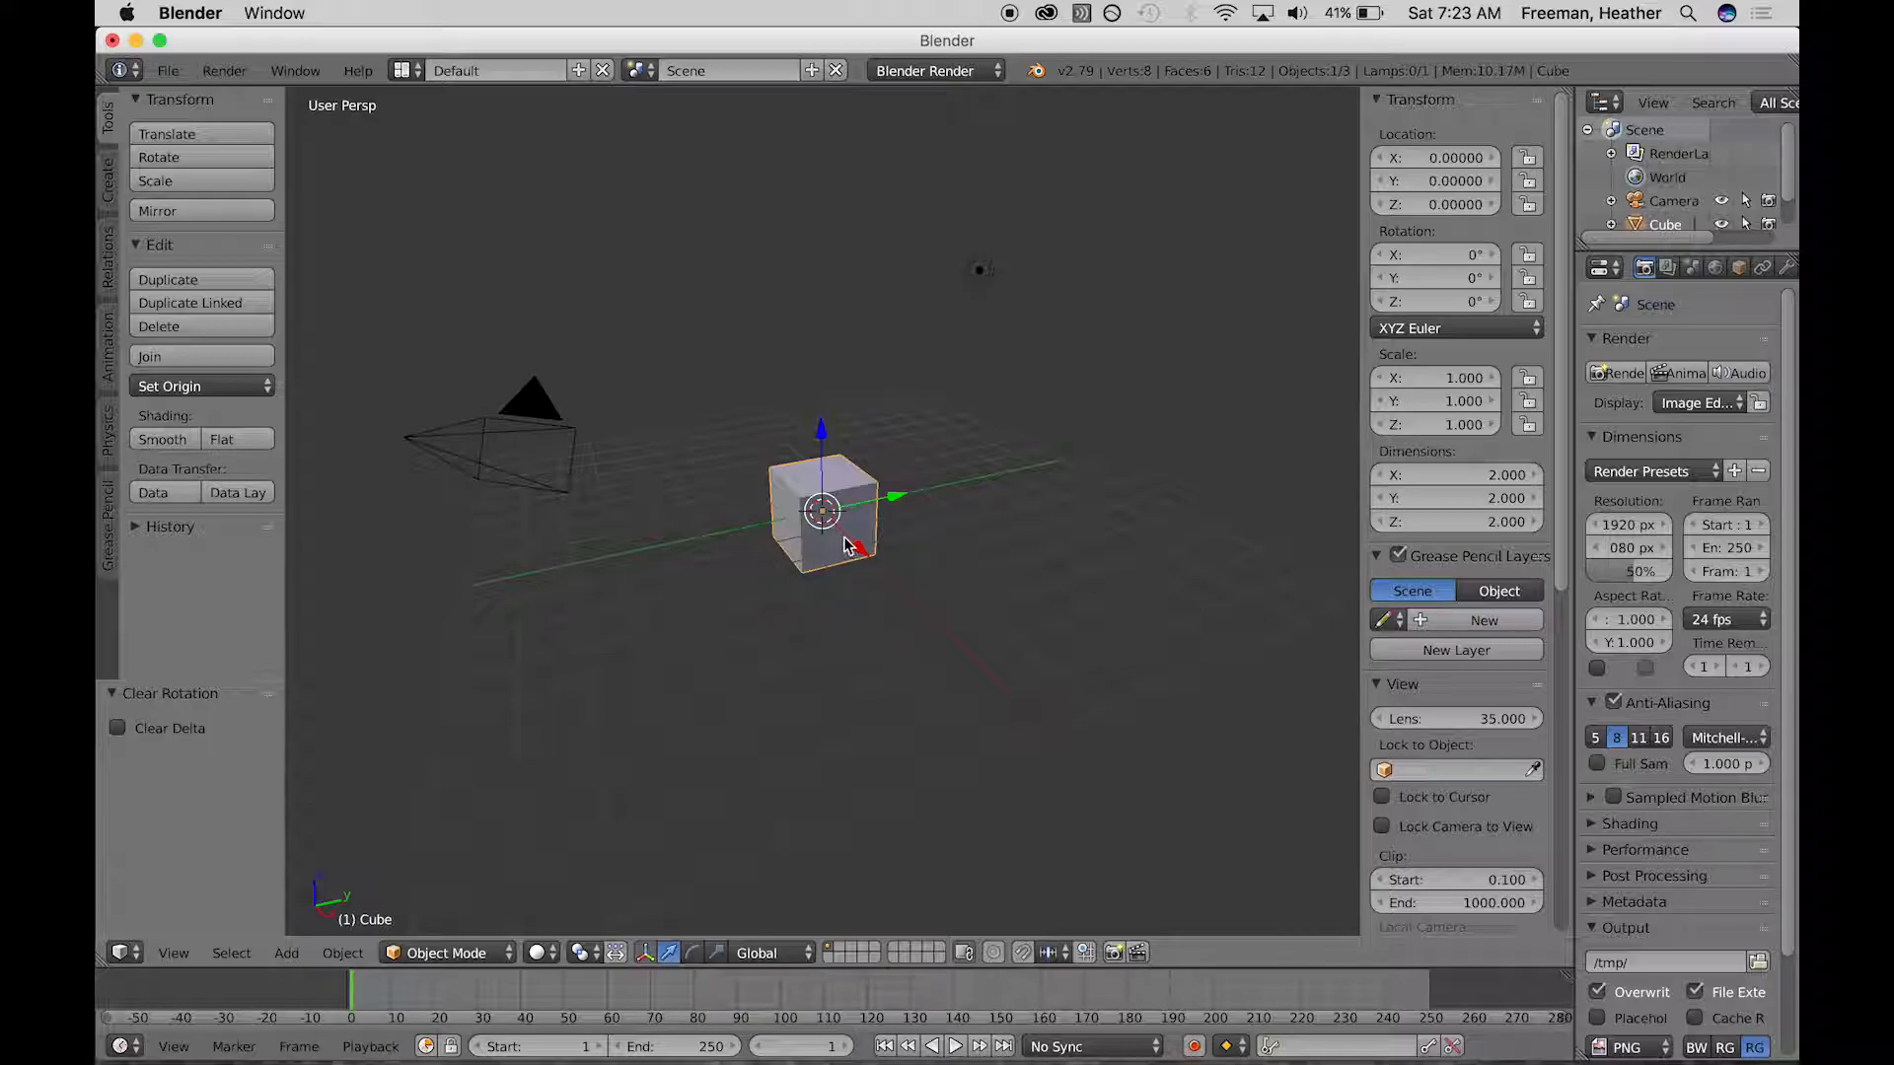
# - Place the 3D cursor beyond the cube along positive Y and add a second cube there, at about X 0.55, Y 4.23, Z 2.42
pyautogui.click(981, 402)
pyautogui.hotkey('shift', 'a')
pyautogui.moveTo(996, 511)
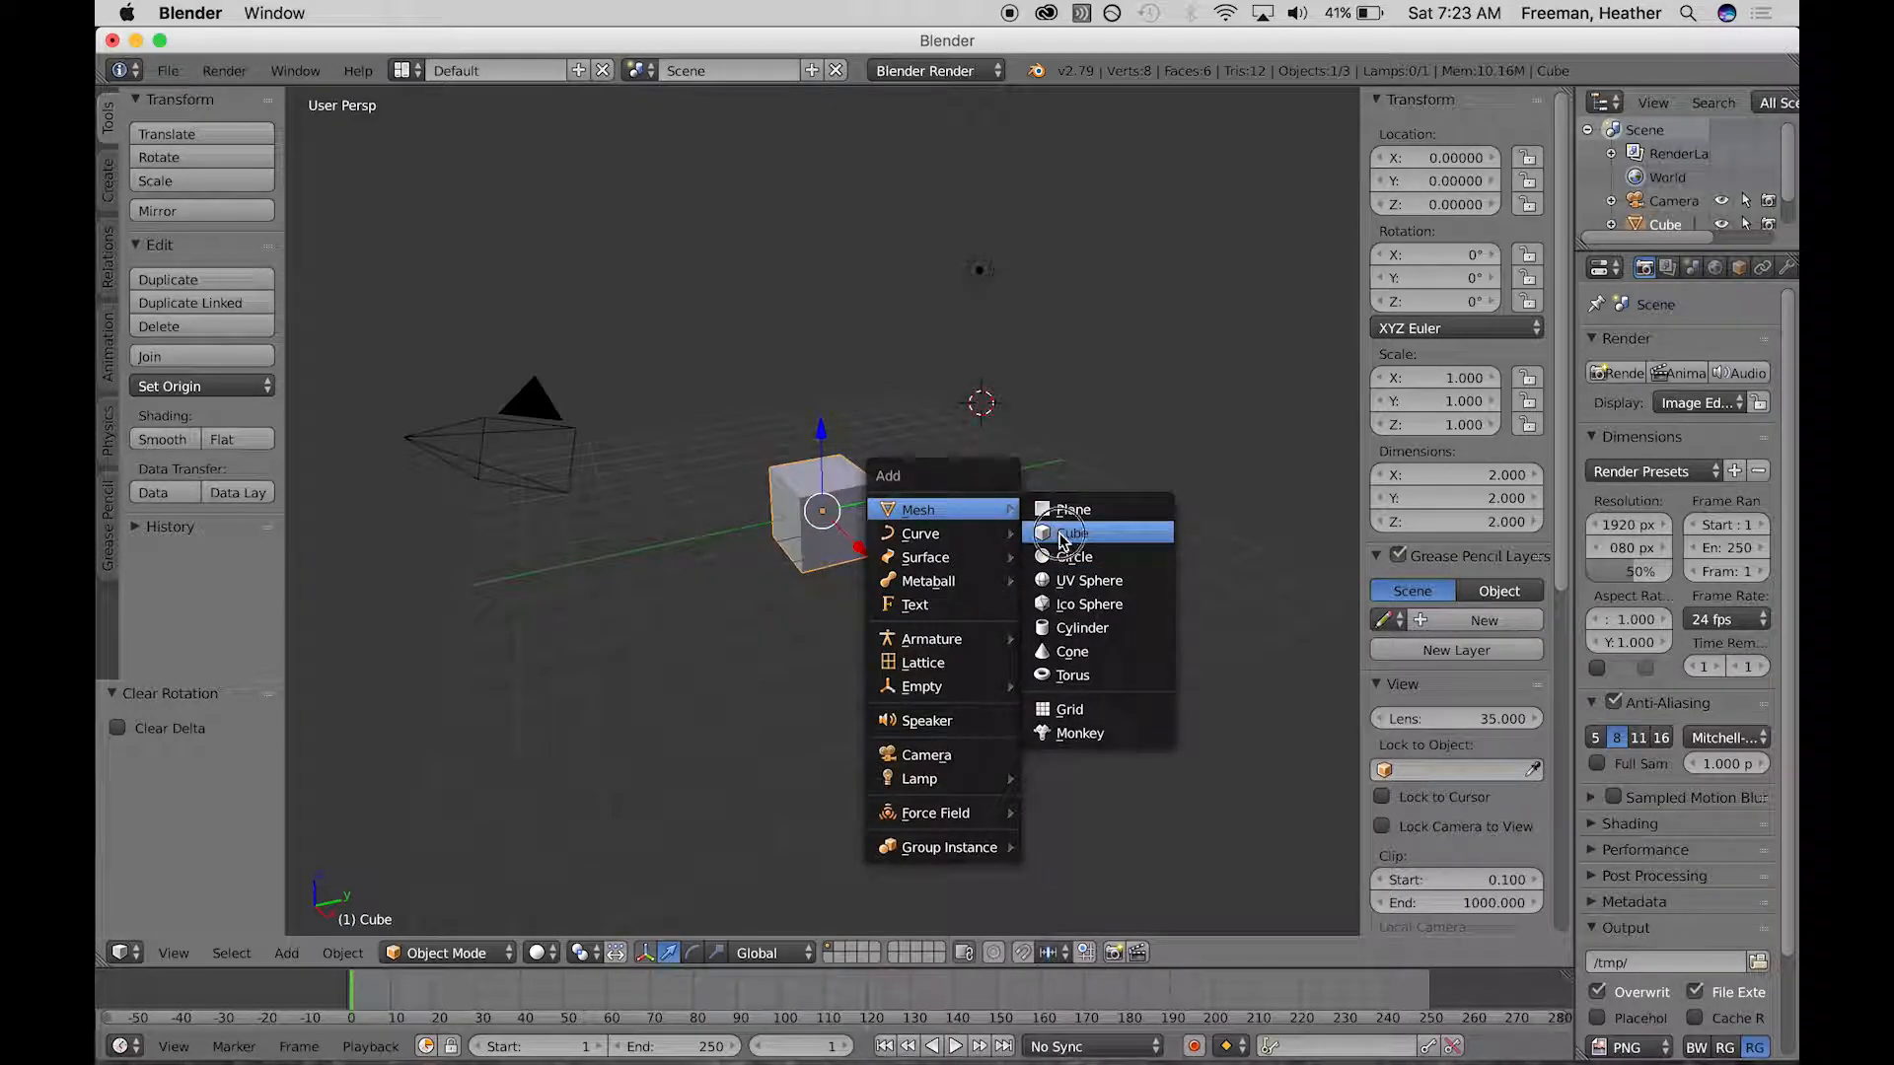
pyautogui.click(1064, 533)
# - Add a UV sphere on the negative Y side of the first cube and a monkey head at about X 4.14, Y -4.13, Z -0.83
pyautogui.moveTo(873, 515); pyautogui.dragTo(916, 614, button='middle')
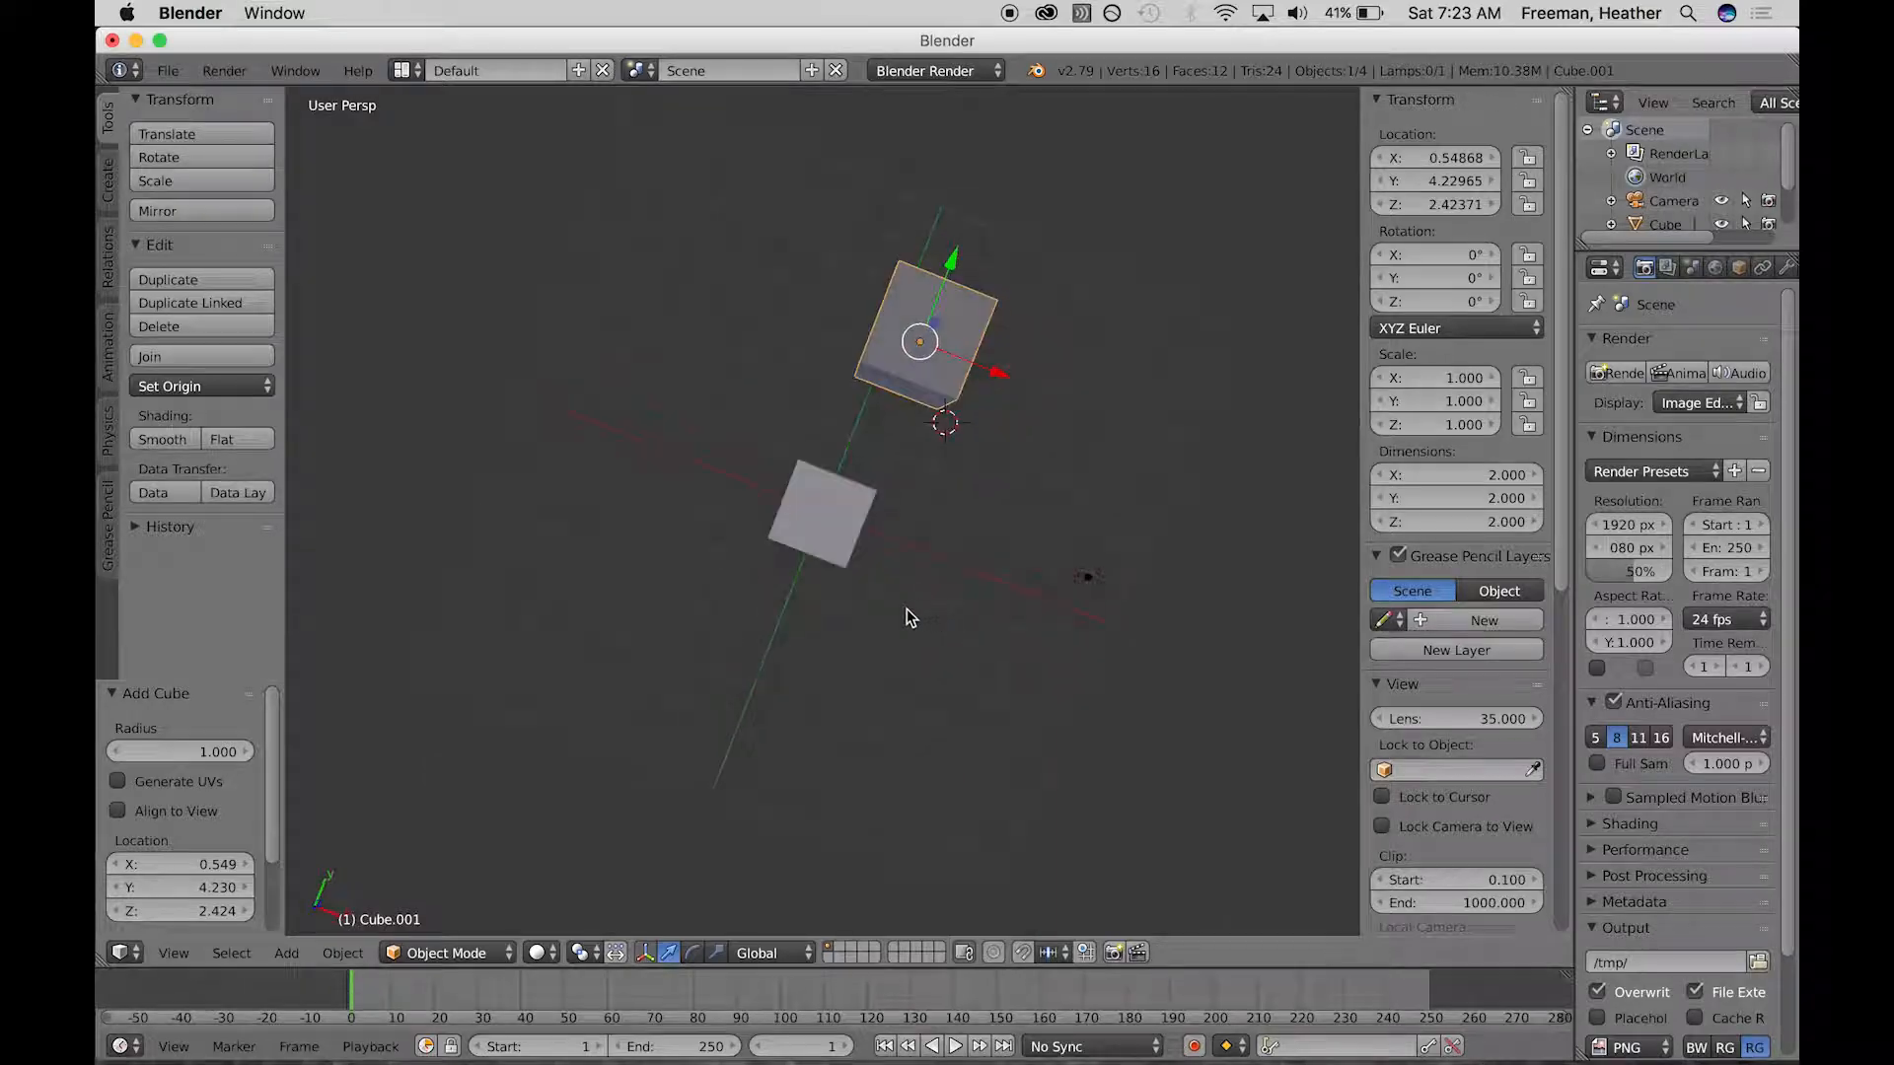
pyautogui.hotkey('shift', 'a')
pyautogui.moveTo(582, 624)
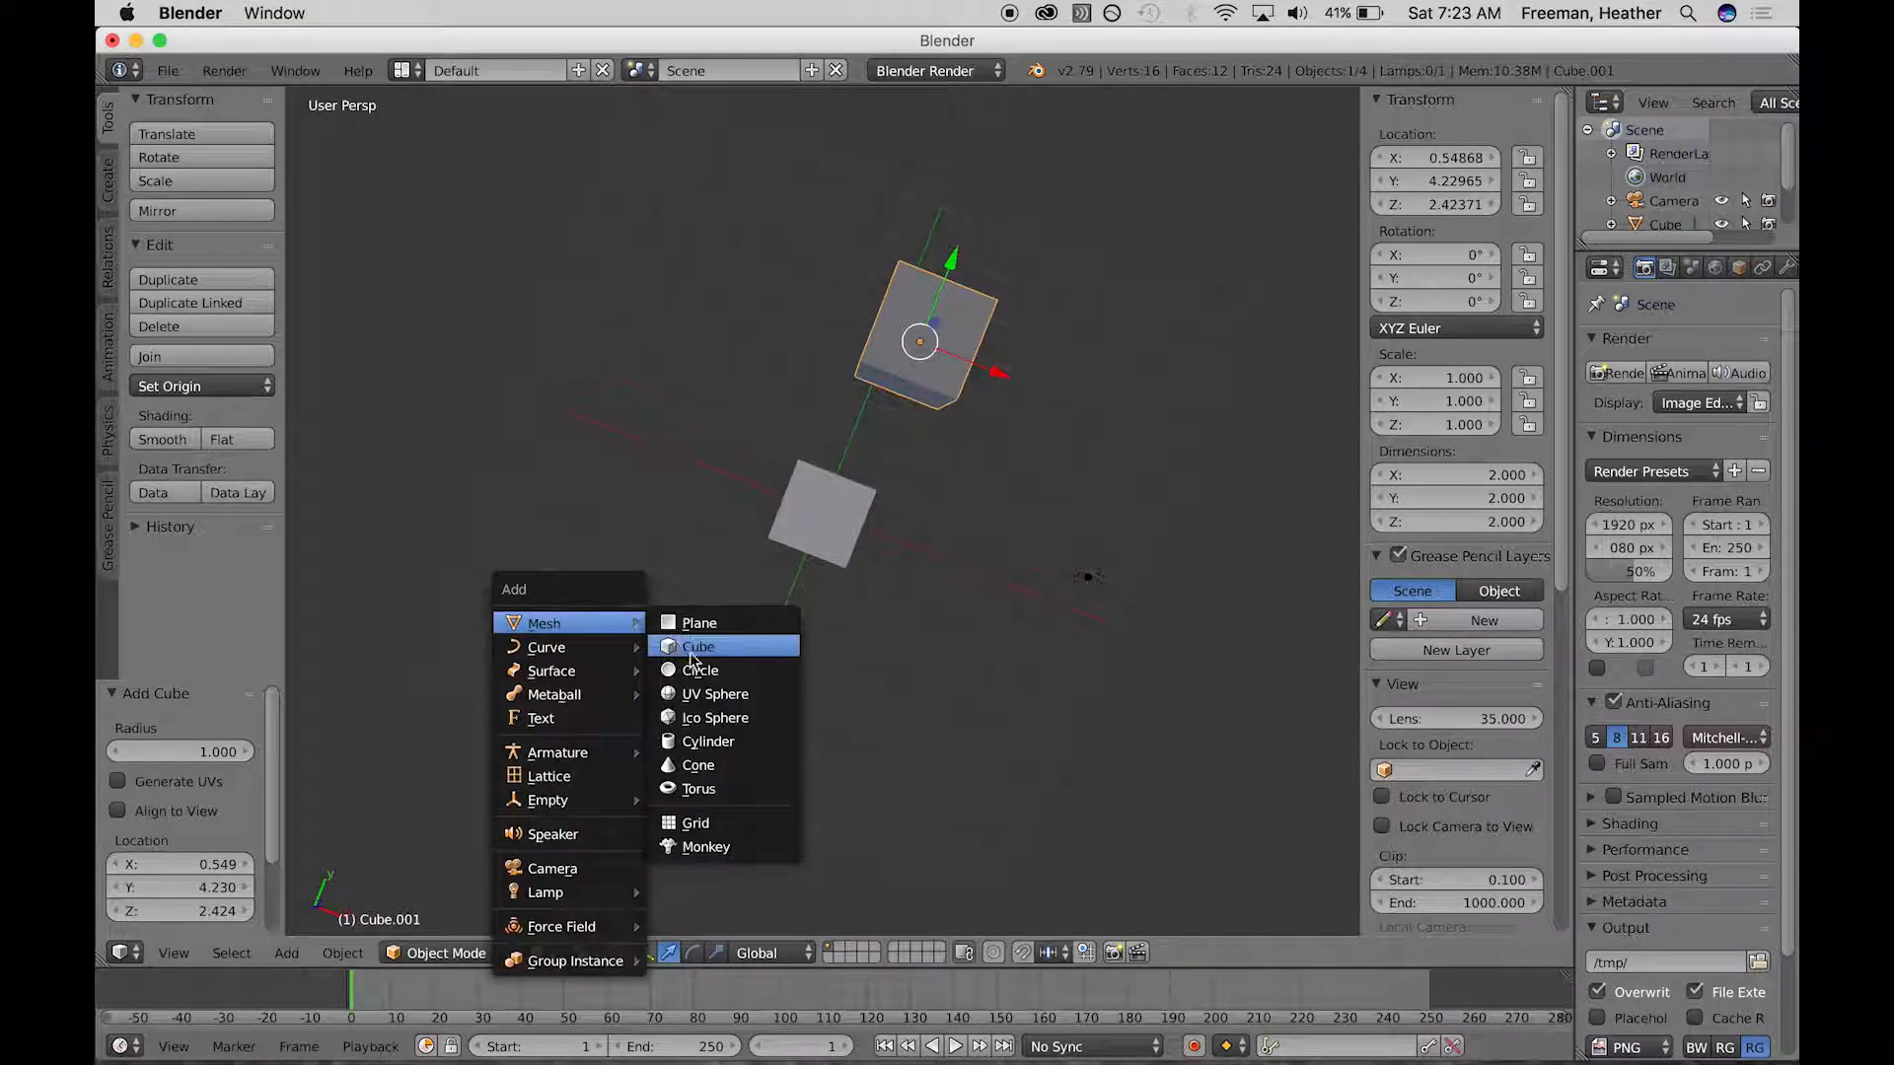
pyautogui.click(779, 693)
pyautogui.hotkey('shift', 'a')
pyautogui.moveTo(901, 719)
pyautogui.click(1038, 923)
# - Hide the 3D view's tool shelf and transform properties region
pyautogui.moveTo(1019, 736); pyautogui.dragTo(935, 563, button='middle')
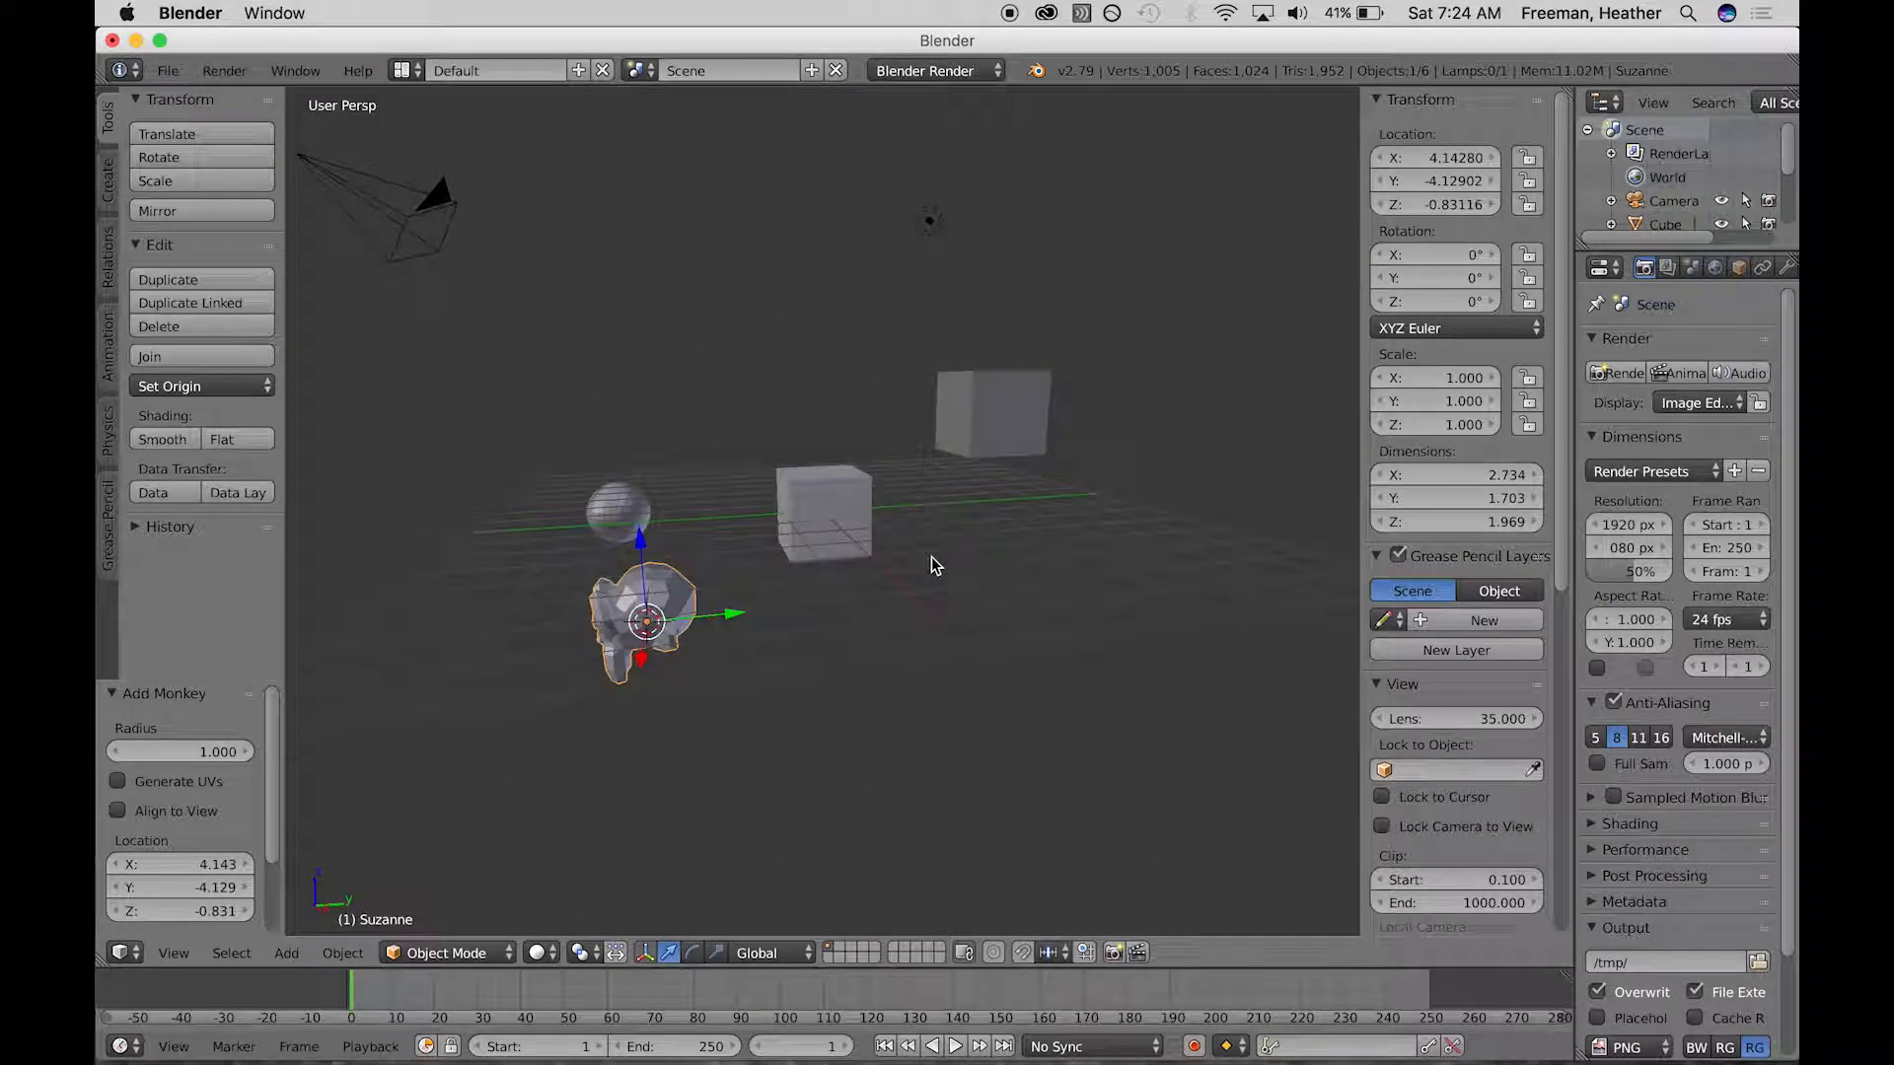
pyautogui.moveTo(807, 405); pyautogui.dragTo(854, 393, button='middle')
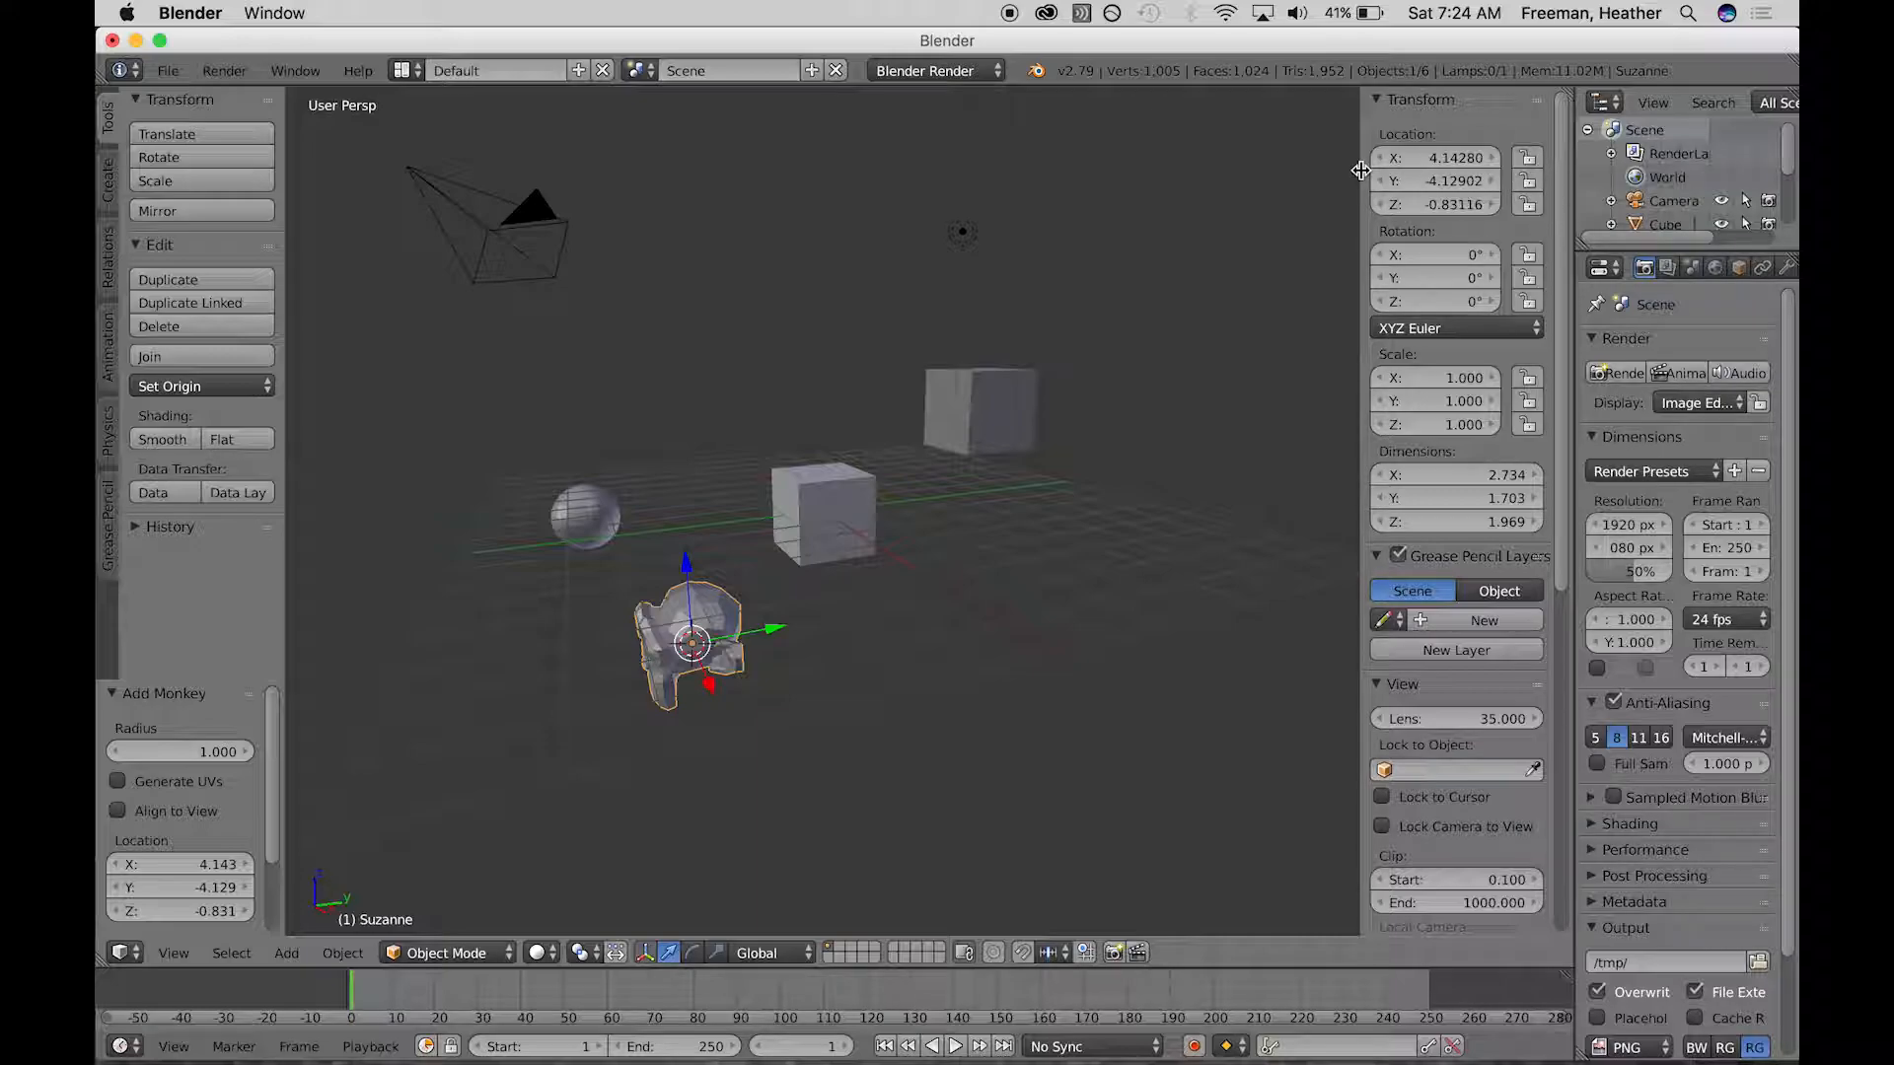
pyautogui.press('t')
pyautogui.press('n')
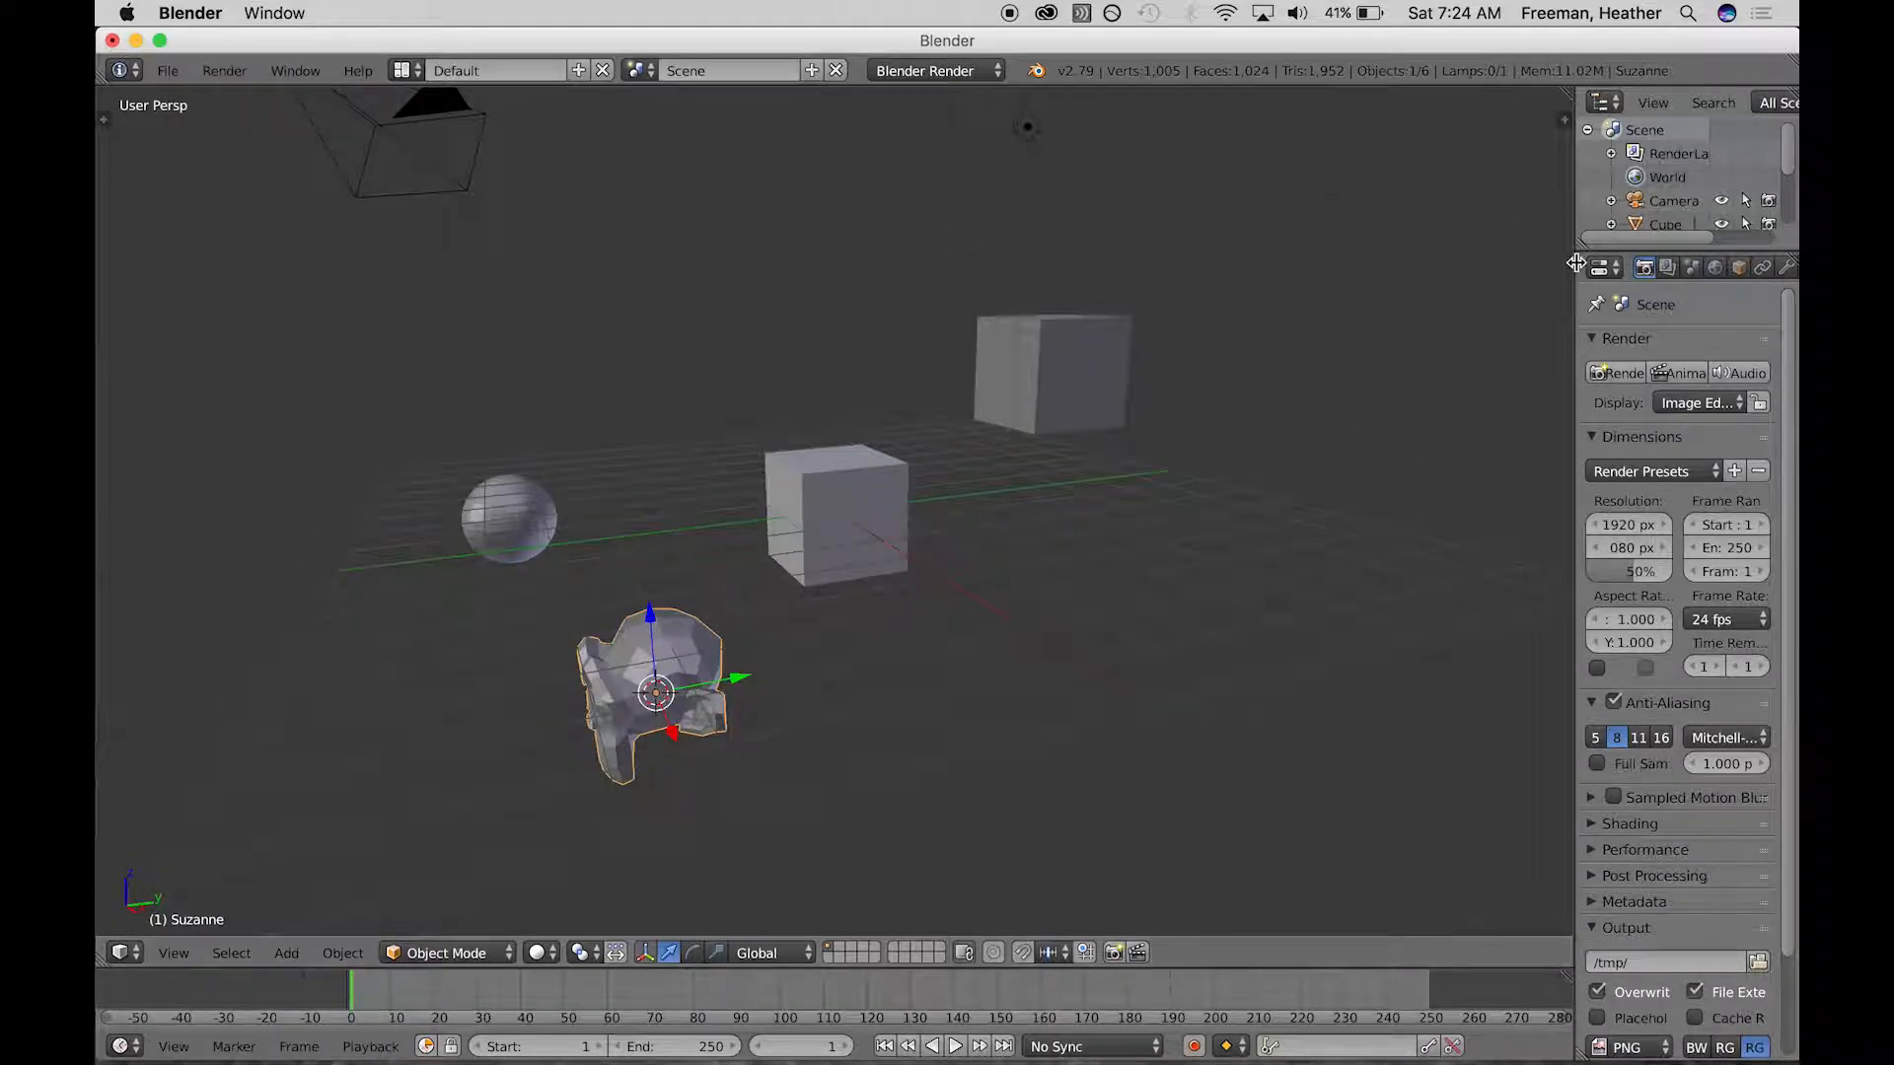
# - Widen the Outliner and Properties editors and make the Outliner tall enough to list every scene object
pyautogui.moveTo(1575, 266); pyautogui.dragTo(1350, 299)
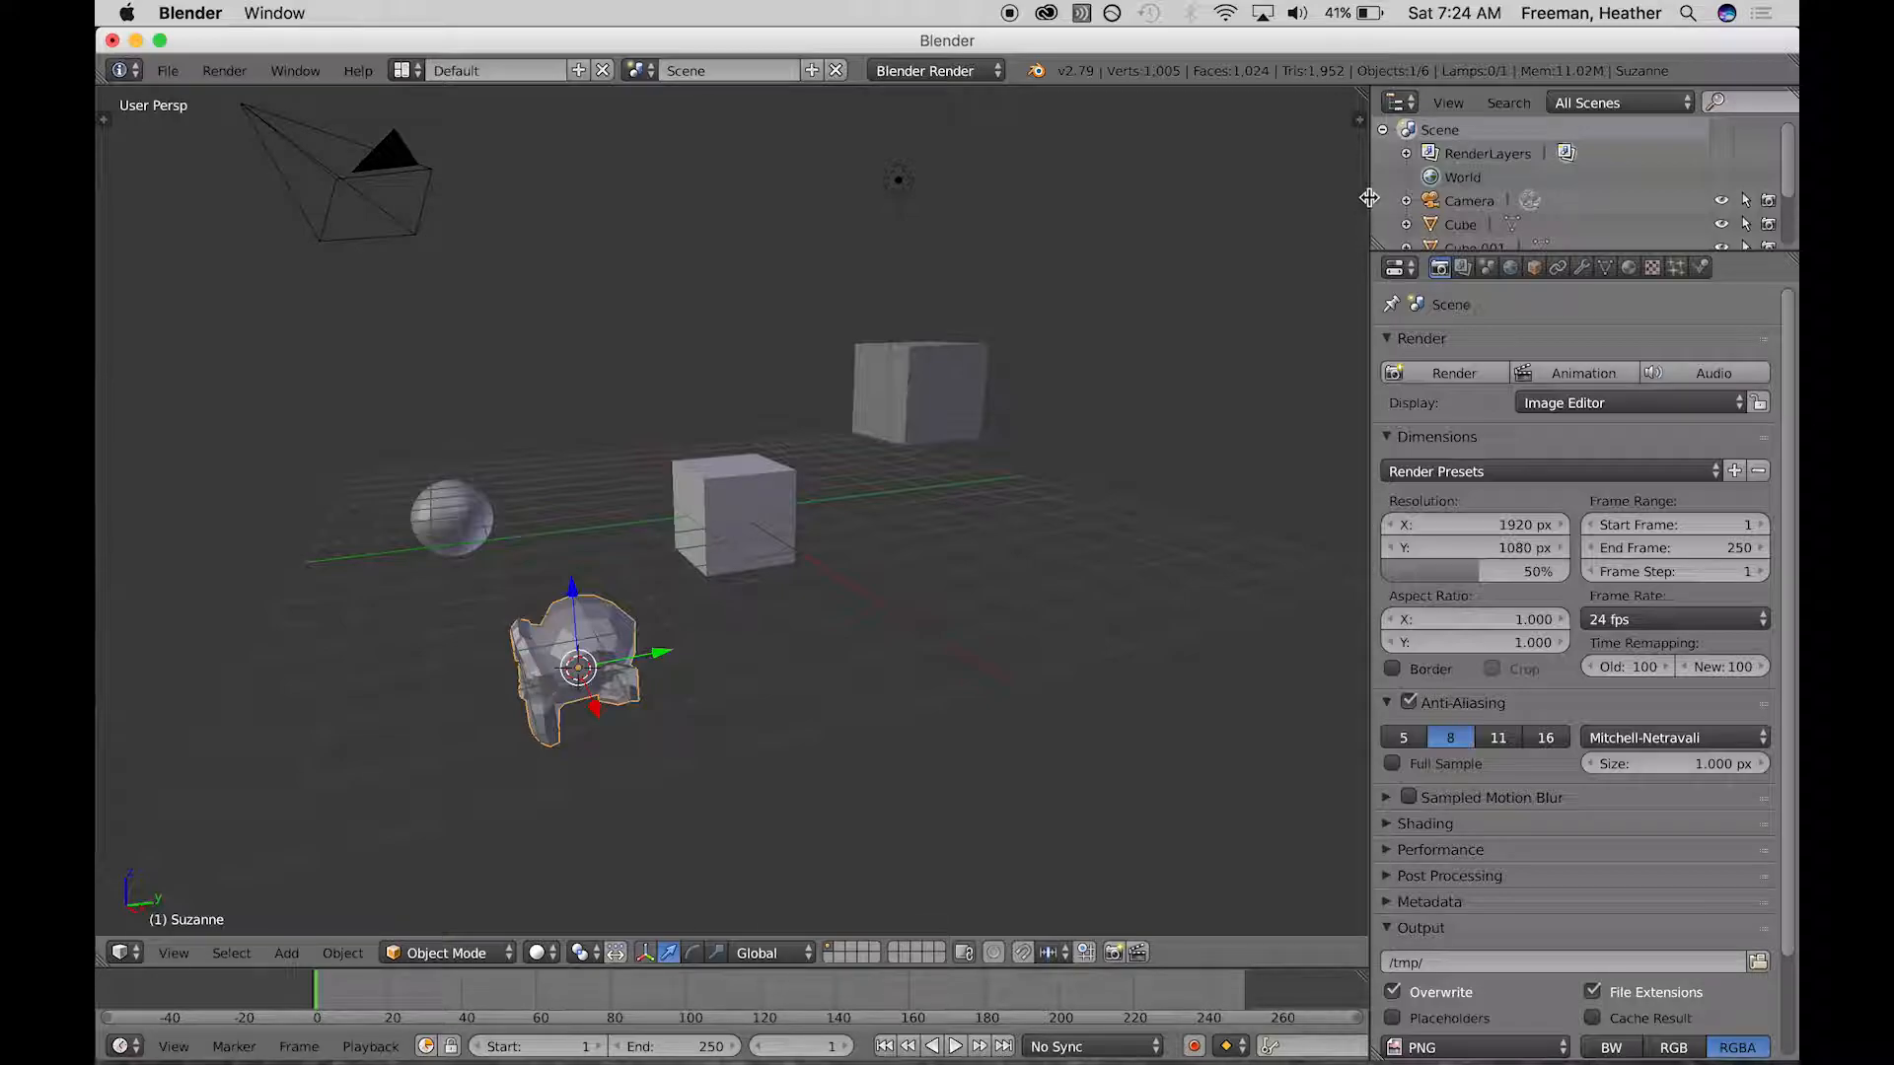
pyautogui.moveTo(1371, 189); pyautogui.dragTo(1353, 191)
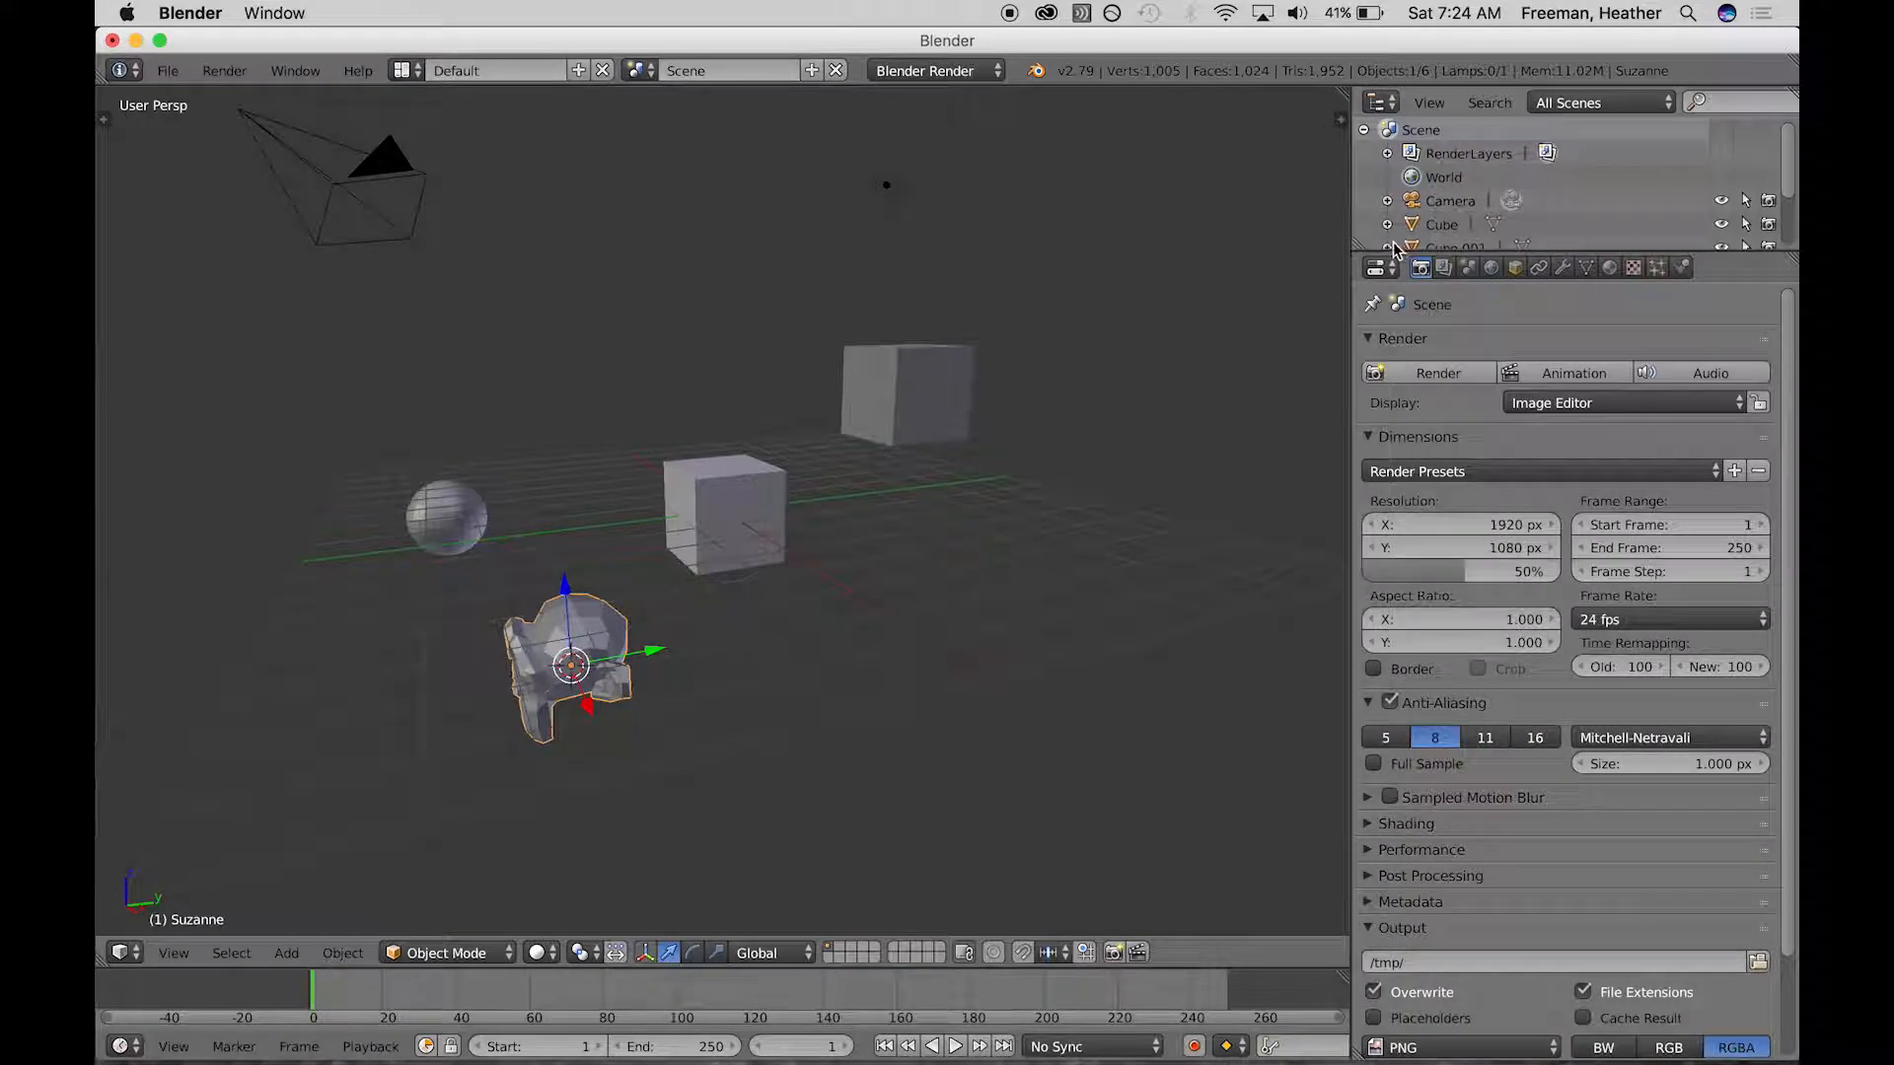
pyautogui.moveTo(1396, 253); pyautogui.dragTo(1396, 387)
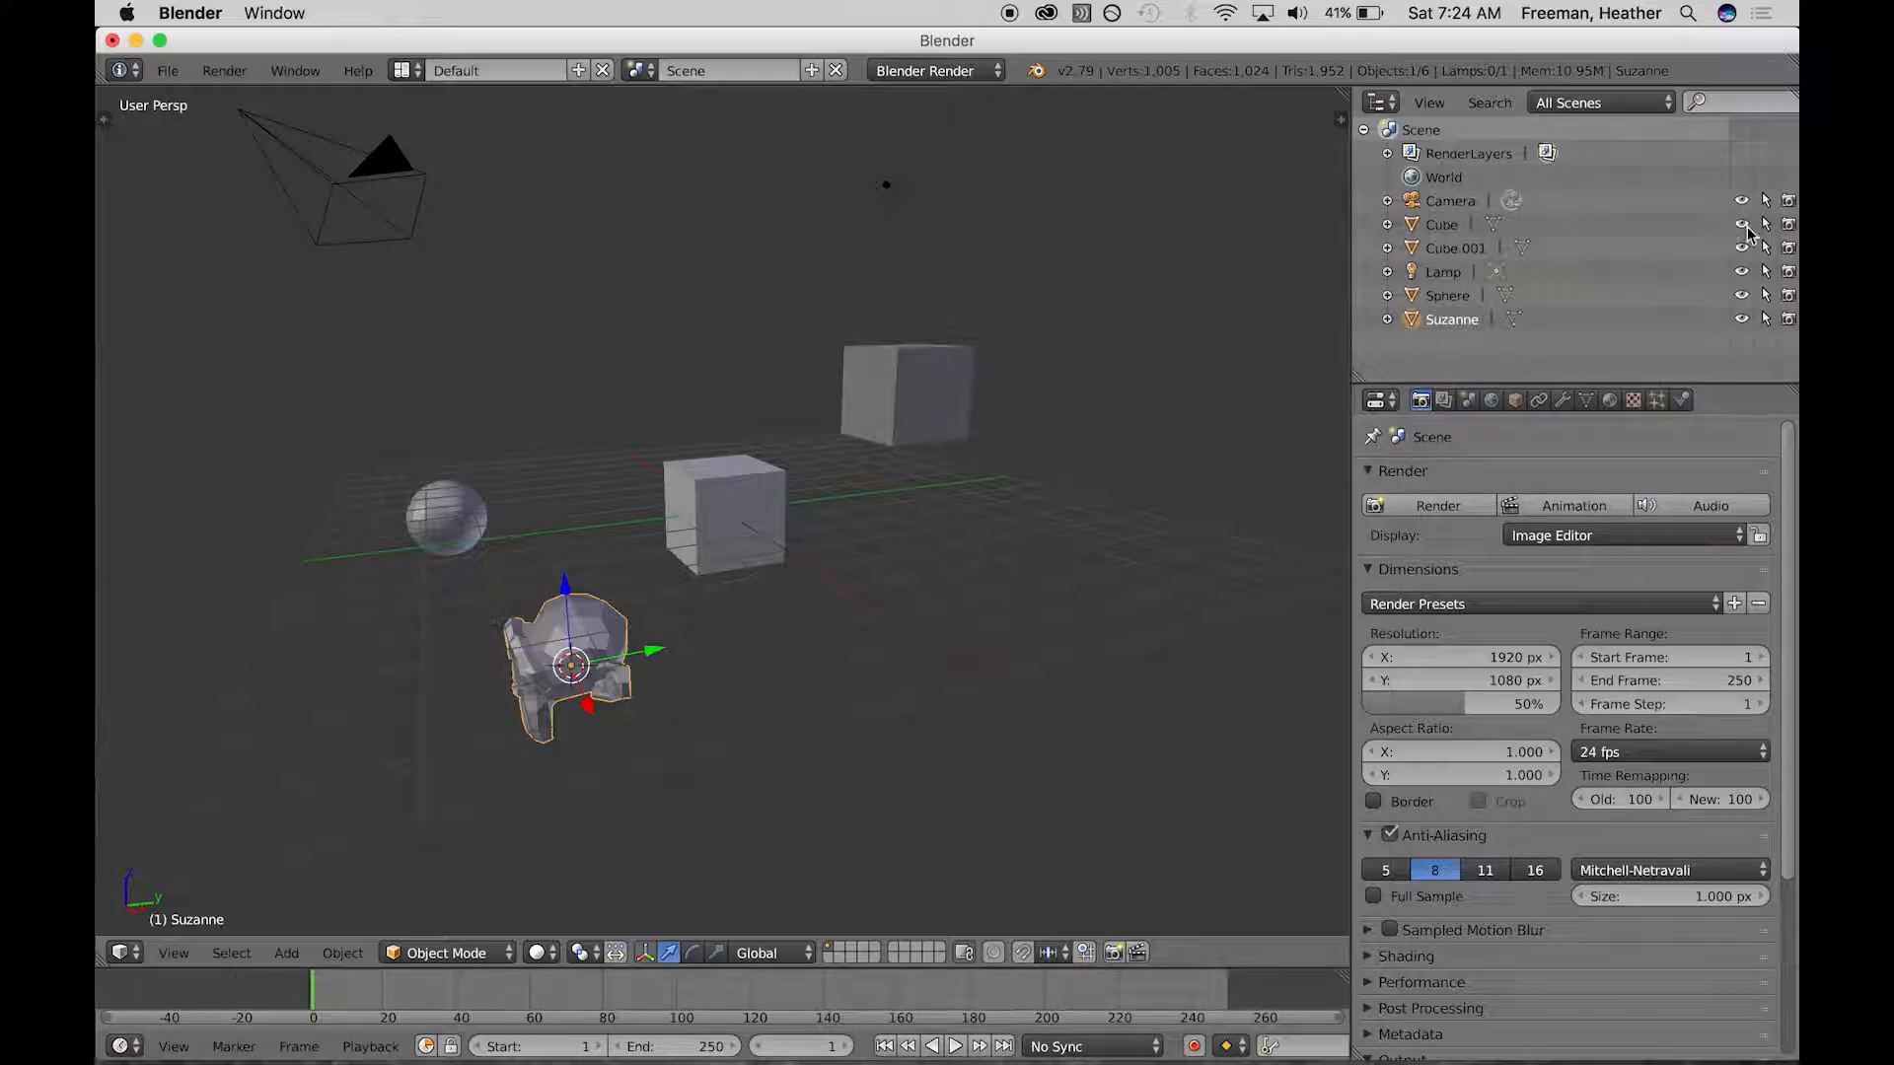
# - Hide Cube and Cube.001 in the viewport, show both again, and toggle Cube's visibility off and on once more
pyautogui.click(1742, 225)
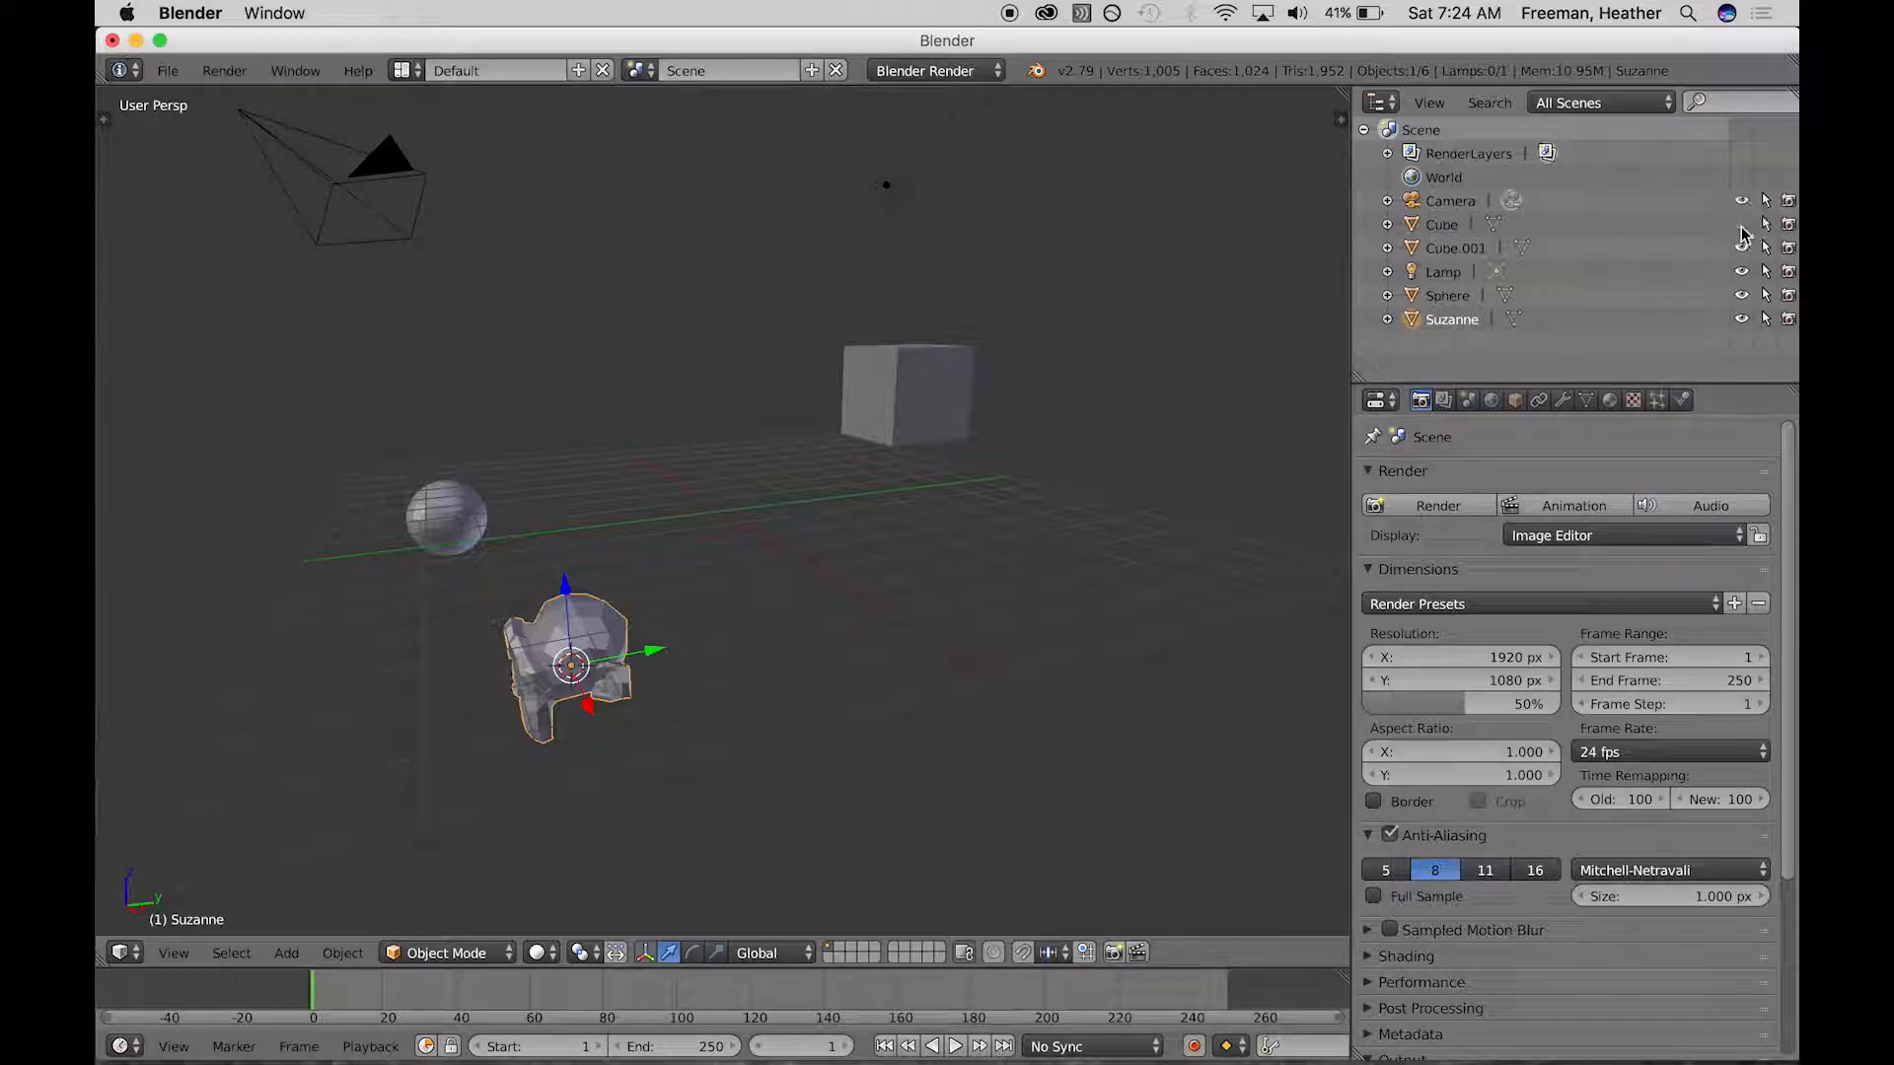
pyautogui.click(1742, 247)
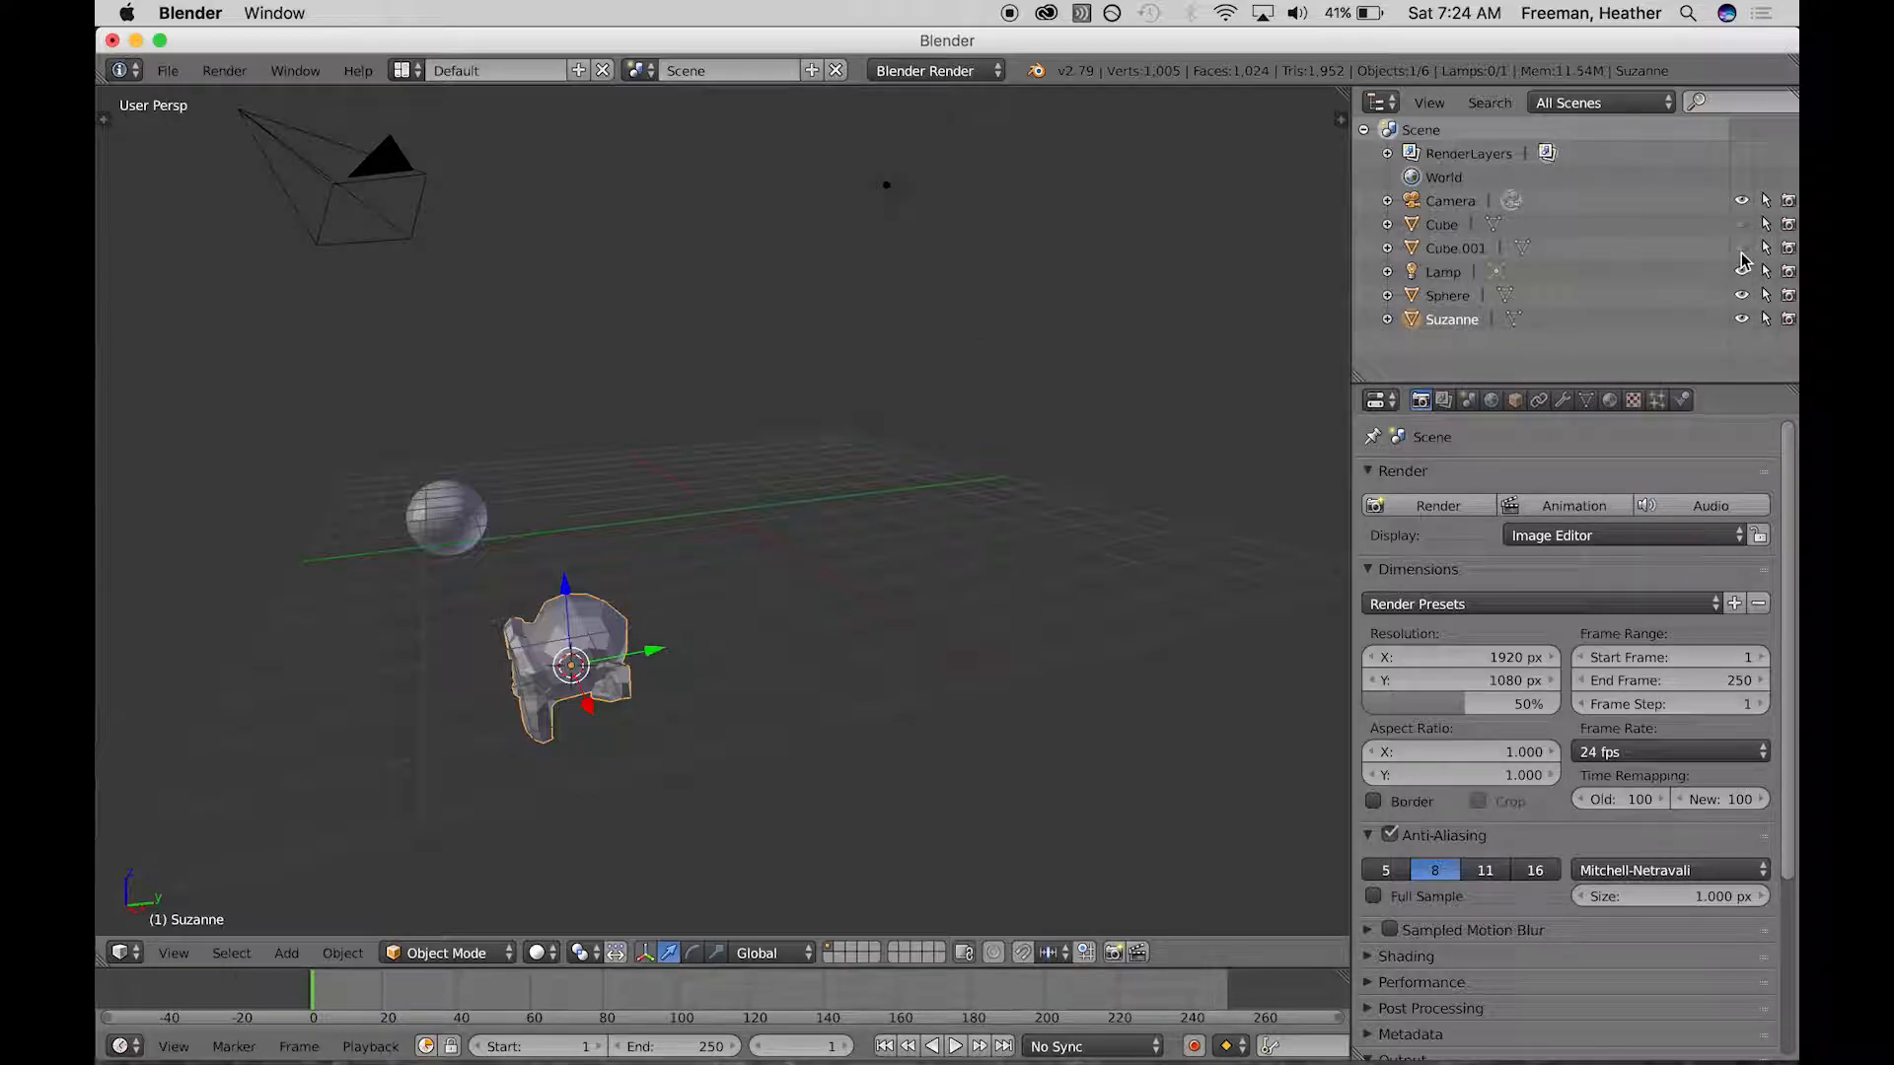
pyautogui.click(1743, 248)
pyautogui.click(1742, 225)
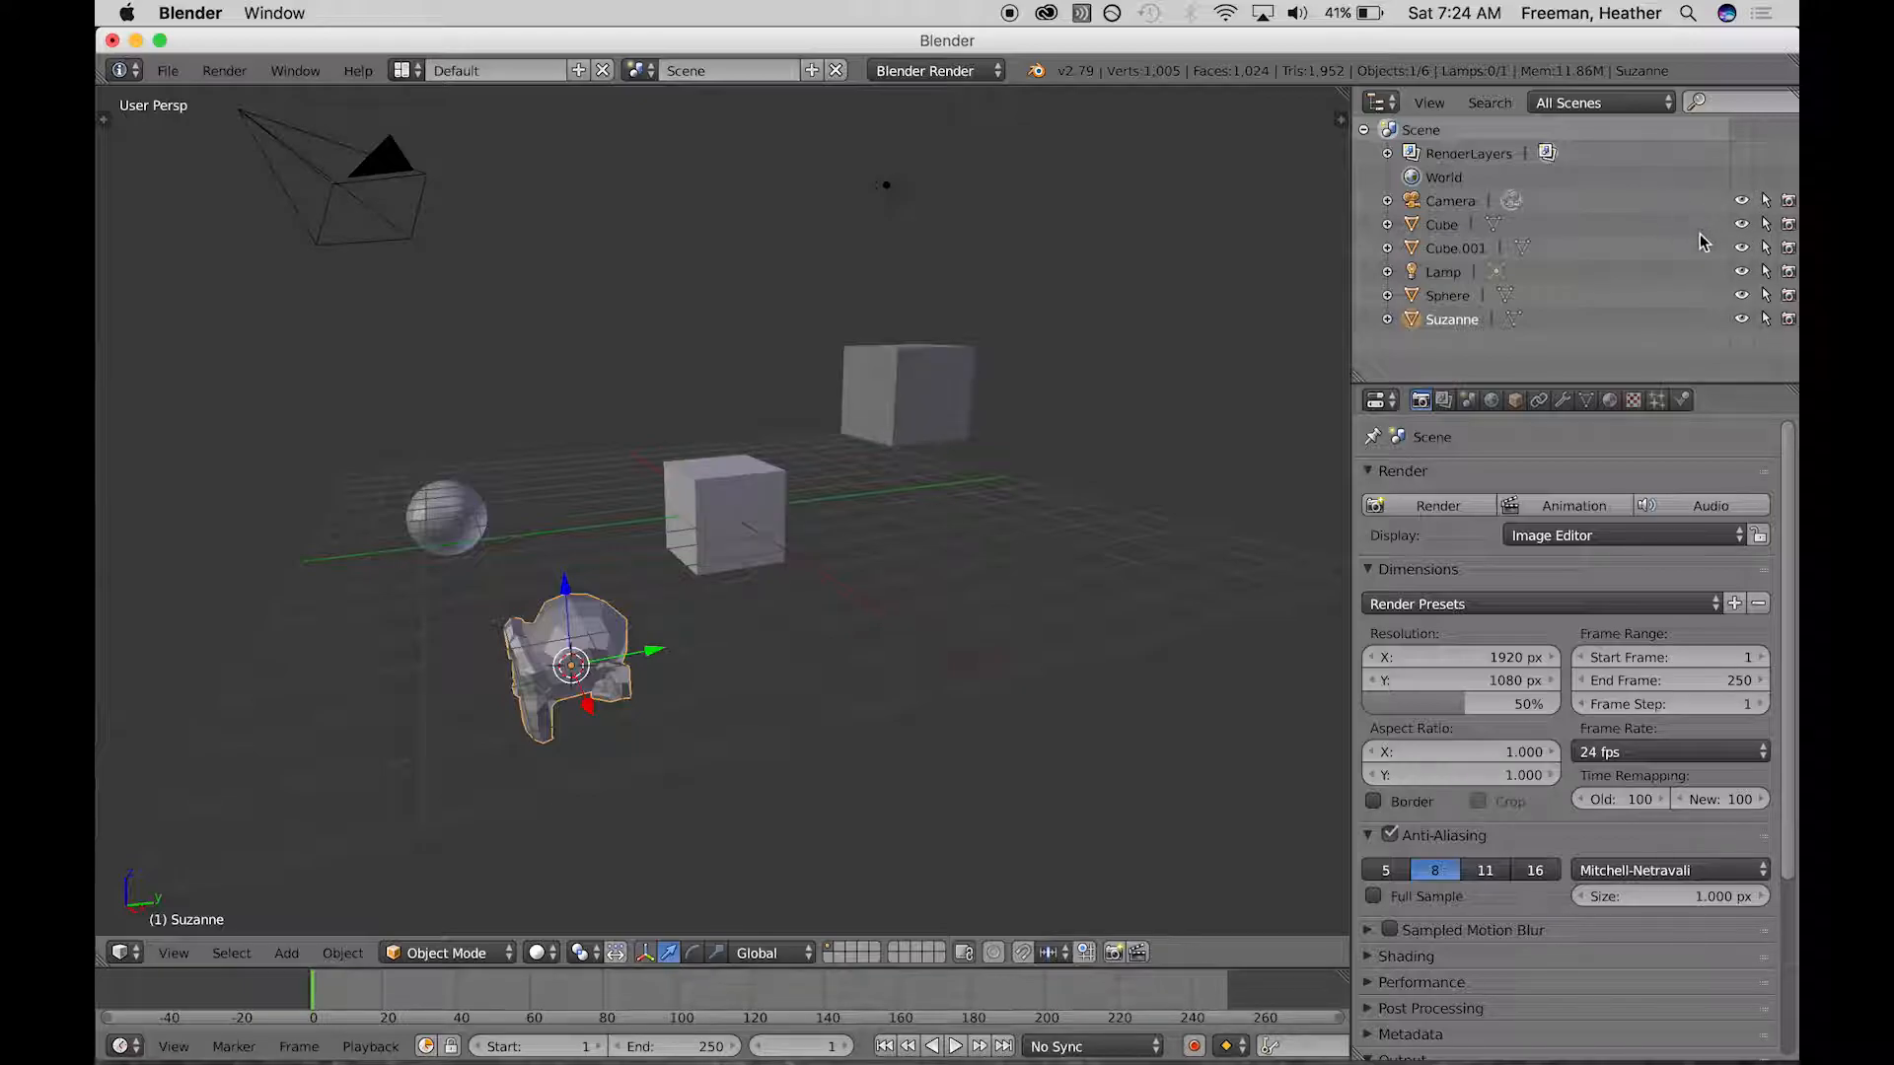
pyautogui.click(1742, 225)
pyautogui.click(1742, 225)
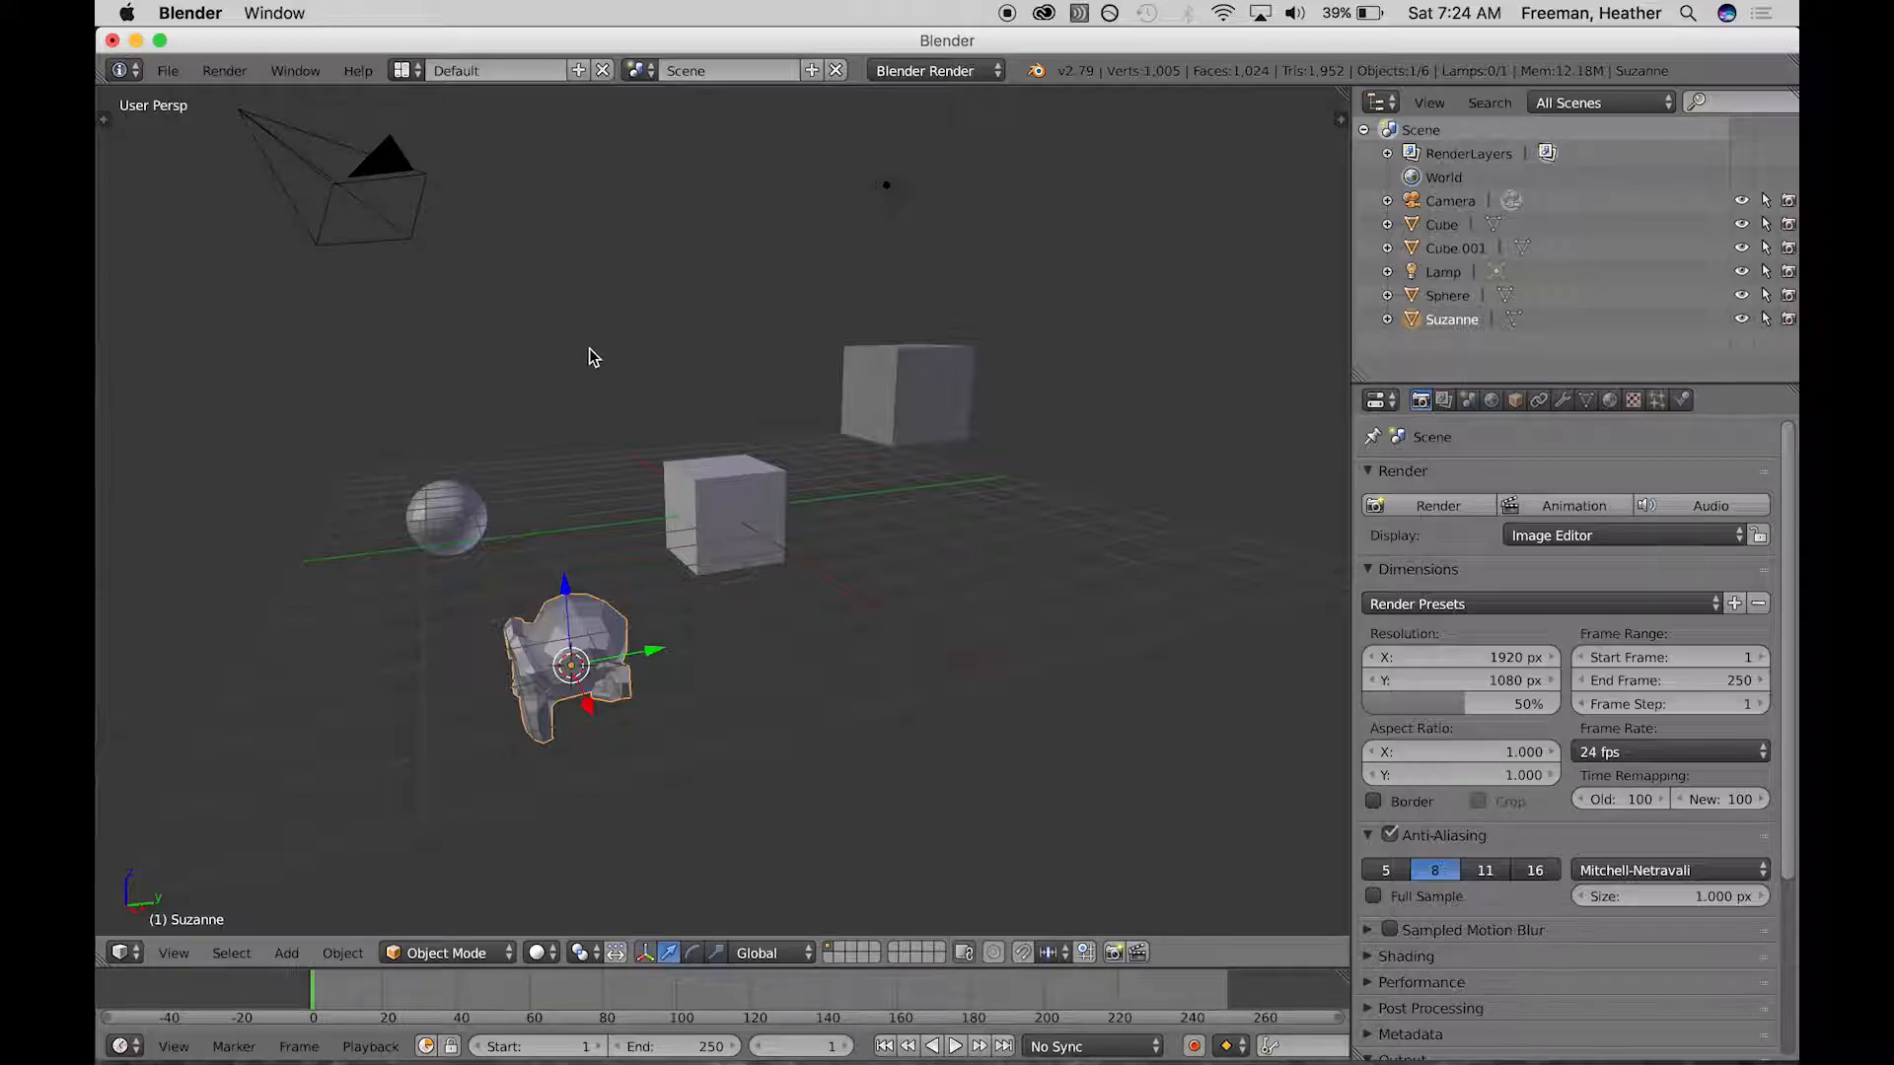
# - Look through the camera and move the monkey head and the sphere into the camera frame beside the cube
pyautogui.press('KP_0')
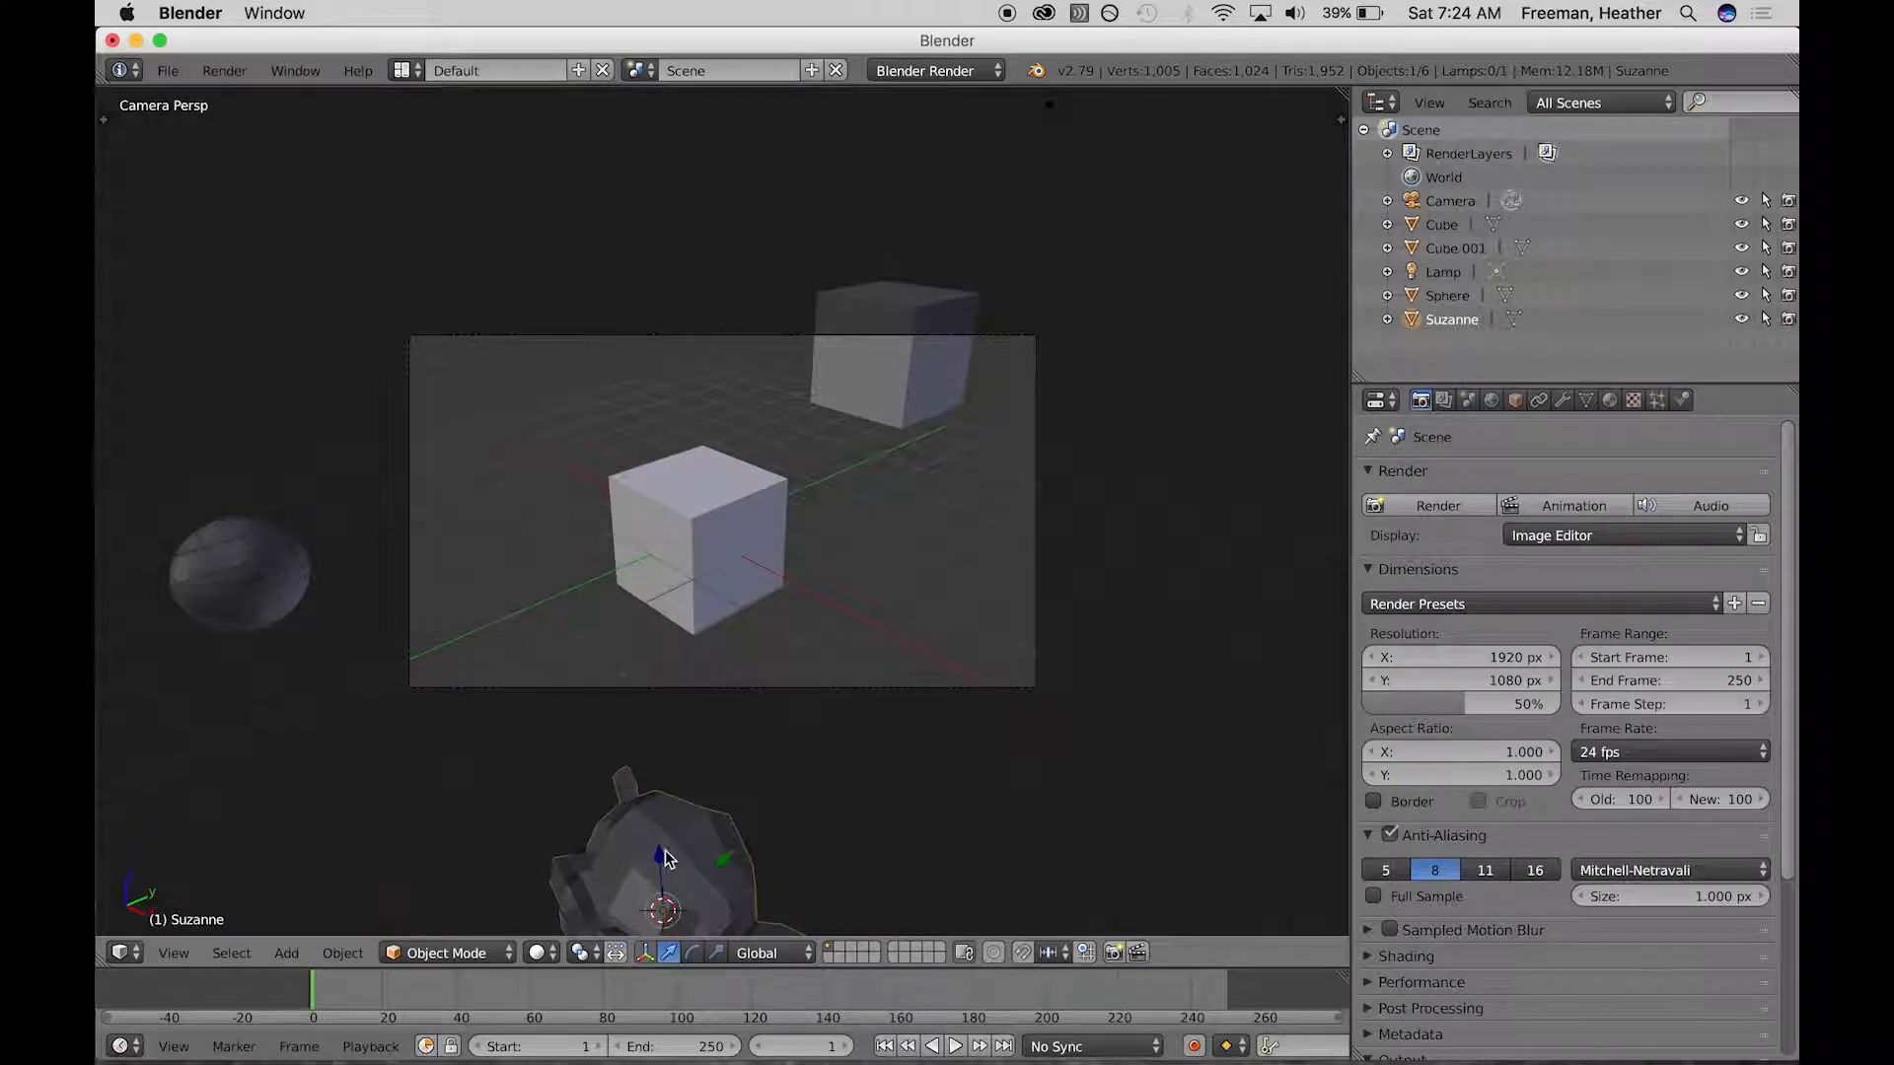
pyautogui.moveTo(668, 832); pyautogui.dragTo(896, 501, button='right')
pyautogui.moveTo(235, 564); pyautogui.dragTo(540, 439, button='right')
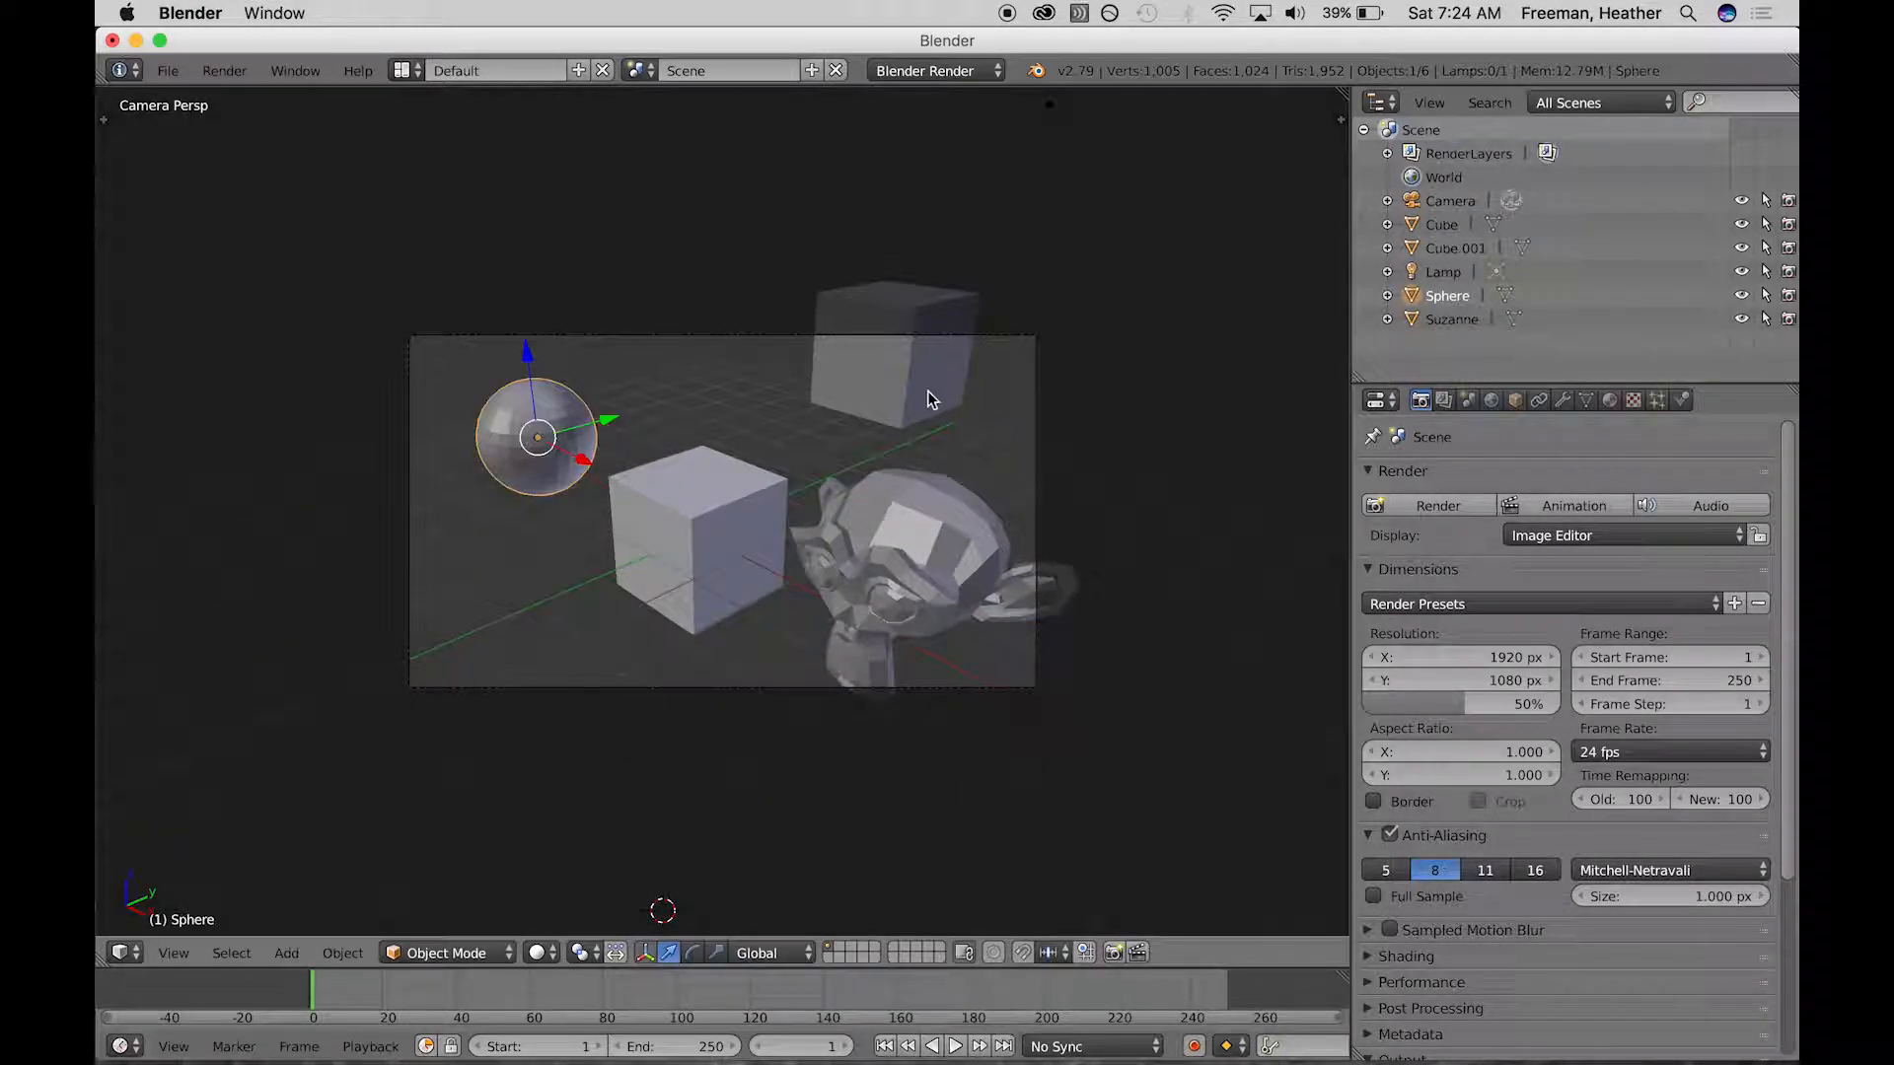
# - Hide Cube, Cube.001 and Lamp in the viewport and make all three visible again
pyautogui.click(1741, 224)
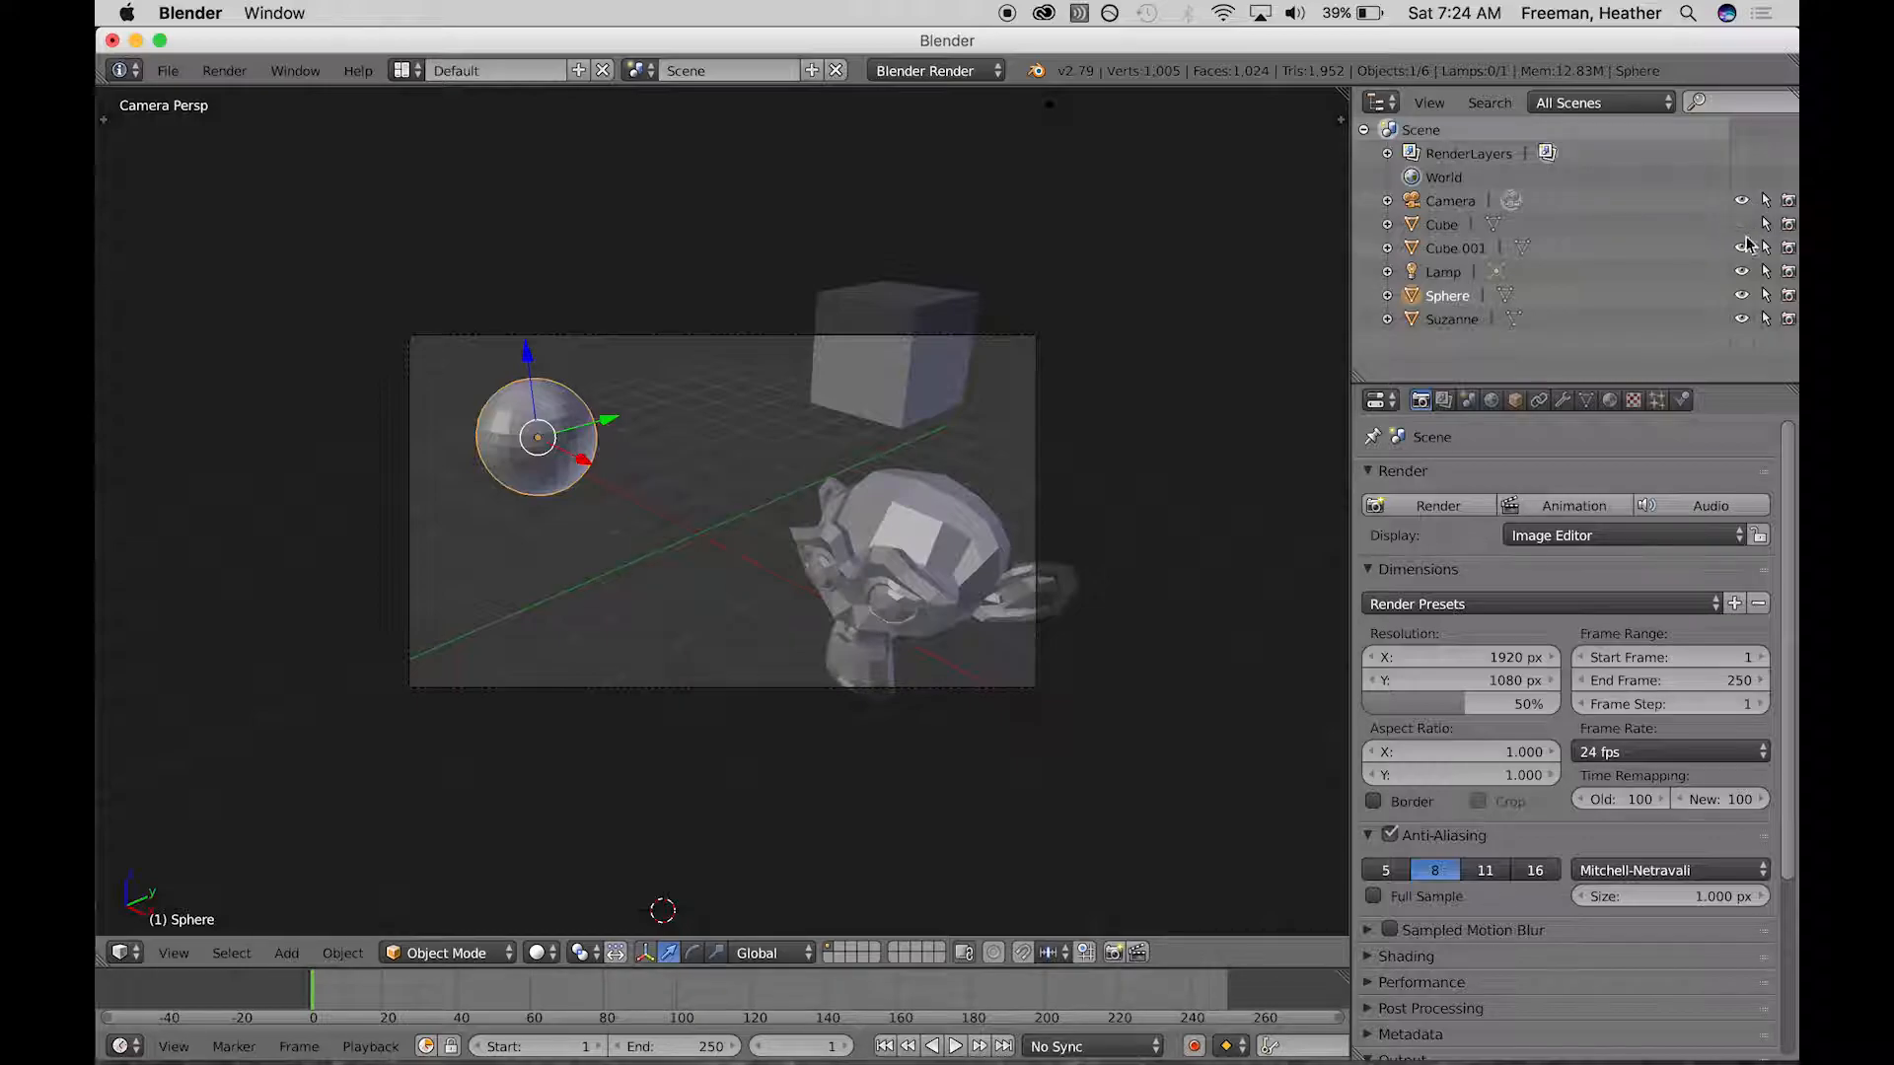
pyautogui.click(1741, 247)
pyautogui.click(1743, 270)
pyautogui.click(1741, 271)
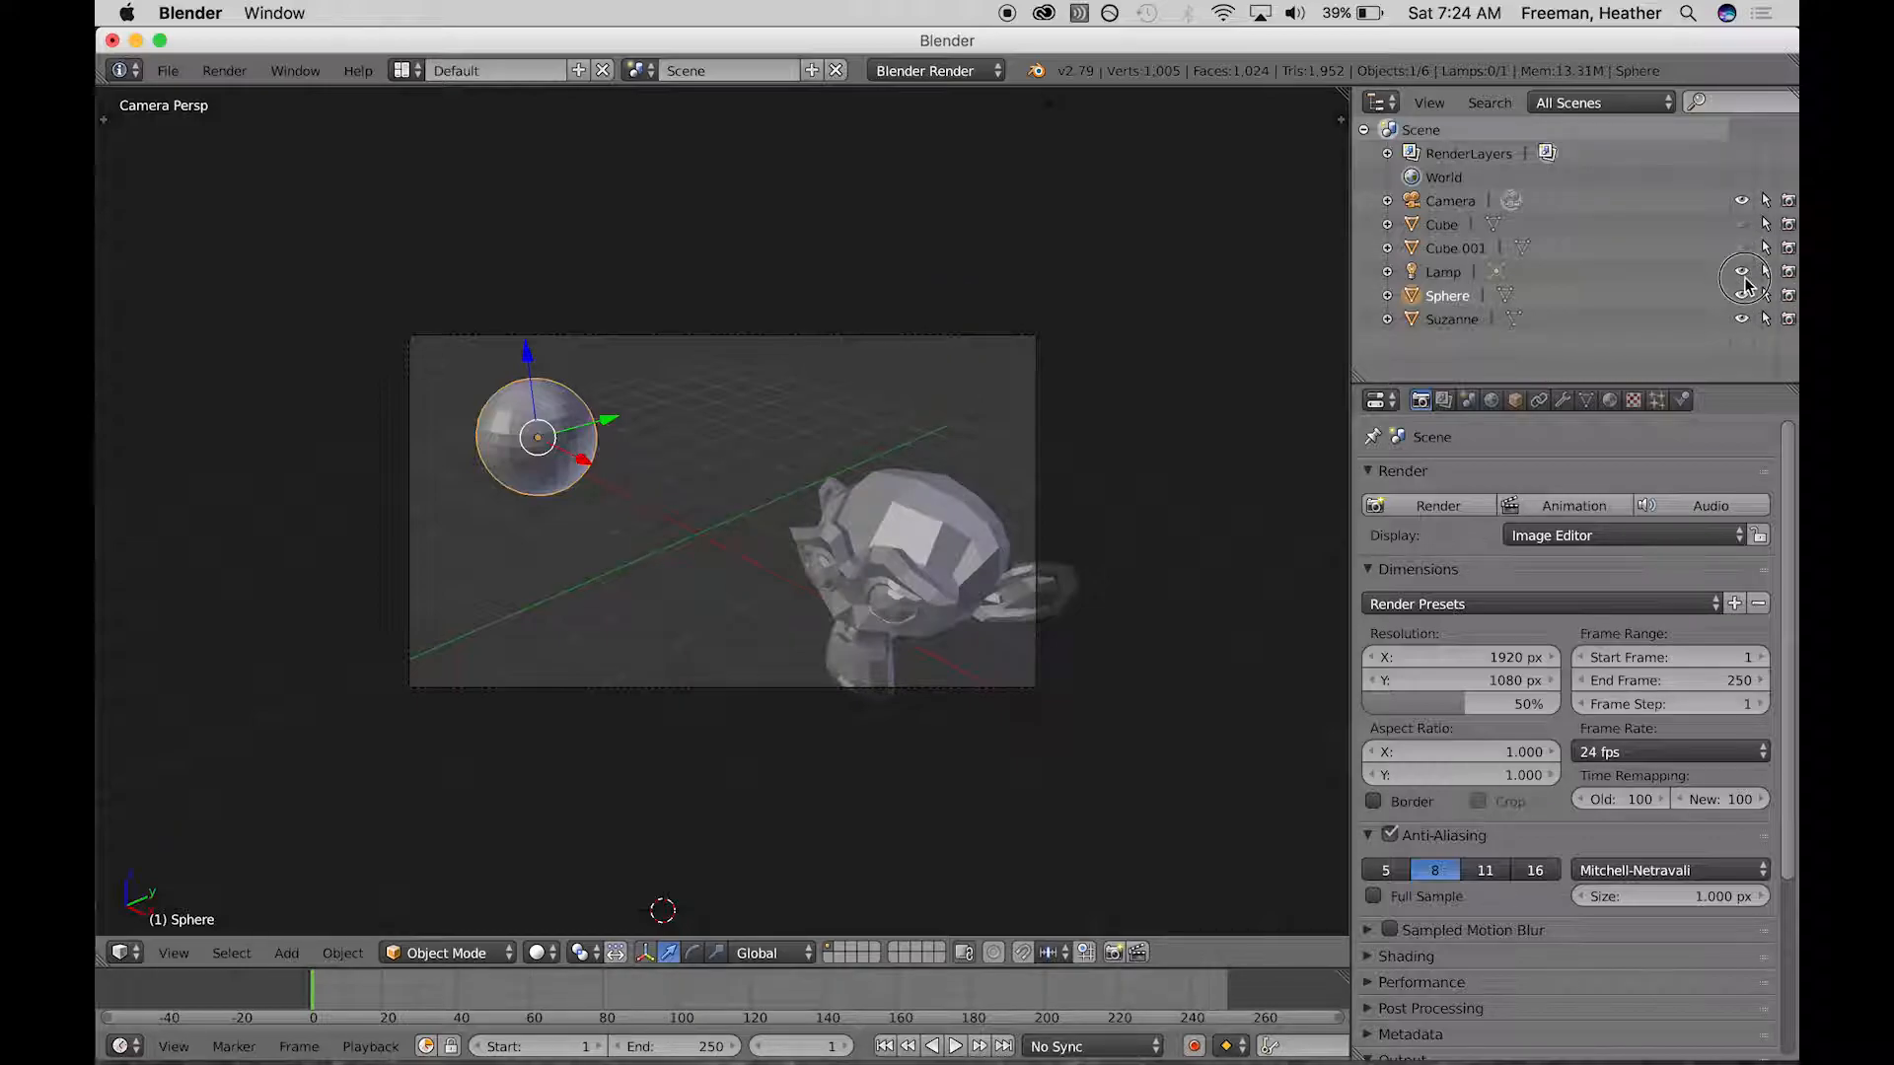
pyautogui.click(1741, 247)
pyautogui.click(1741, 224)
# - Turn rendering off and back on for Cube, Cube.001 and Lamp in the Outliner
pyautogui.click(1790, 247)
pyautogui.click(1786, 272)
pyautogui.click(1784, 271)
pyautogui.click(1786, 249)
pyautogui.click(1782, 225)
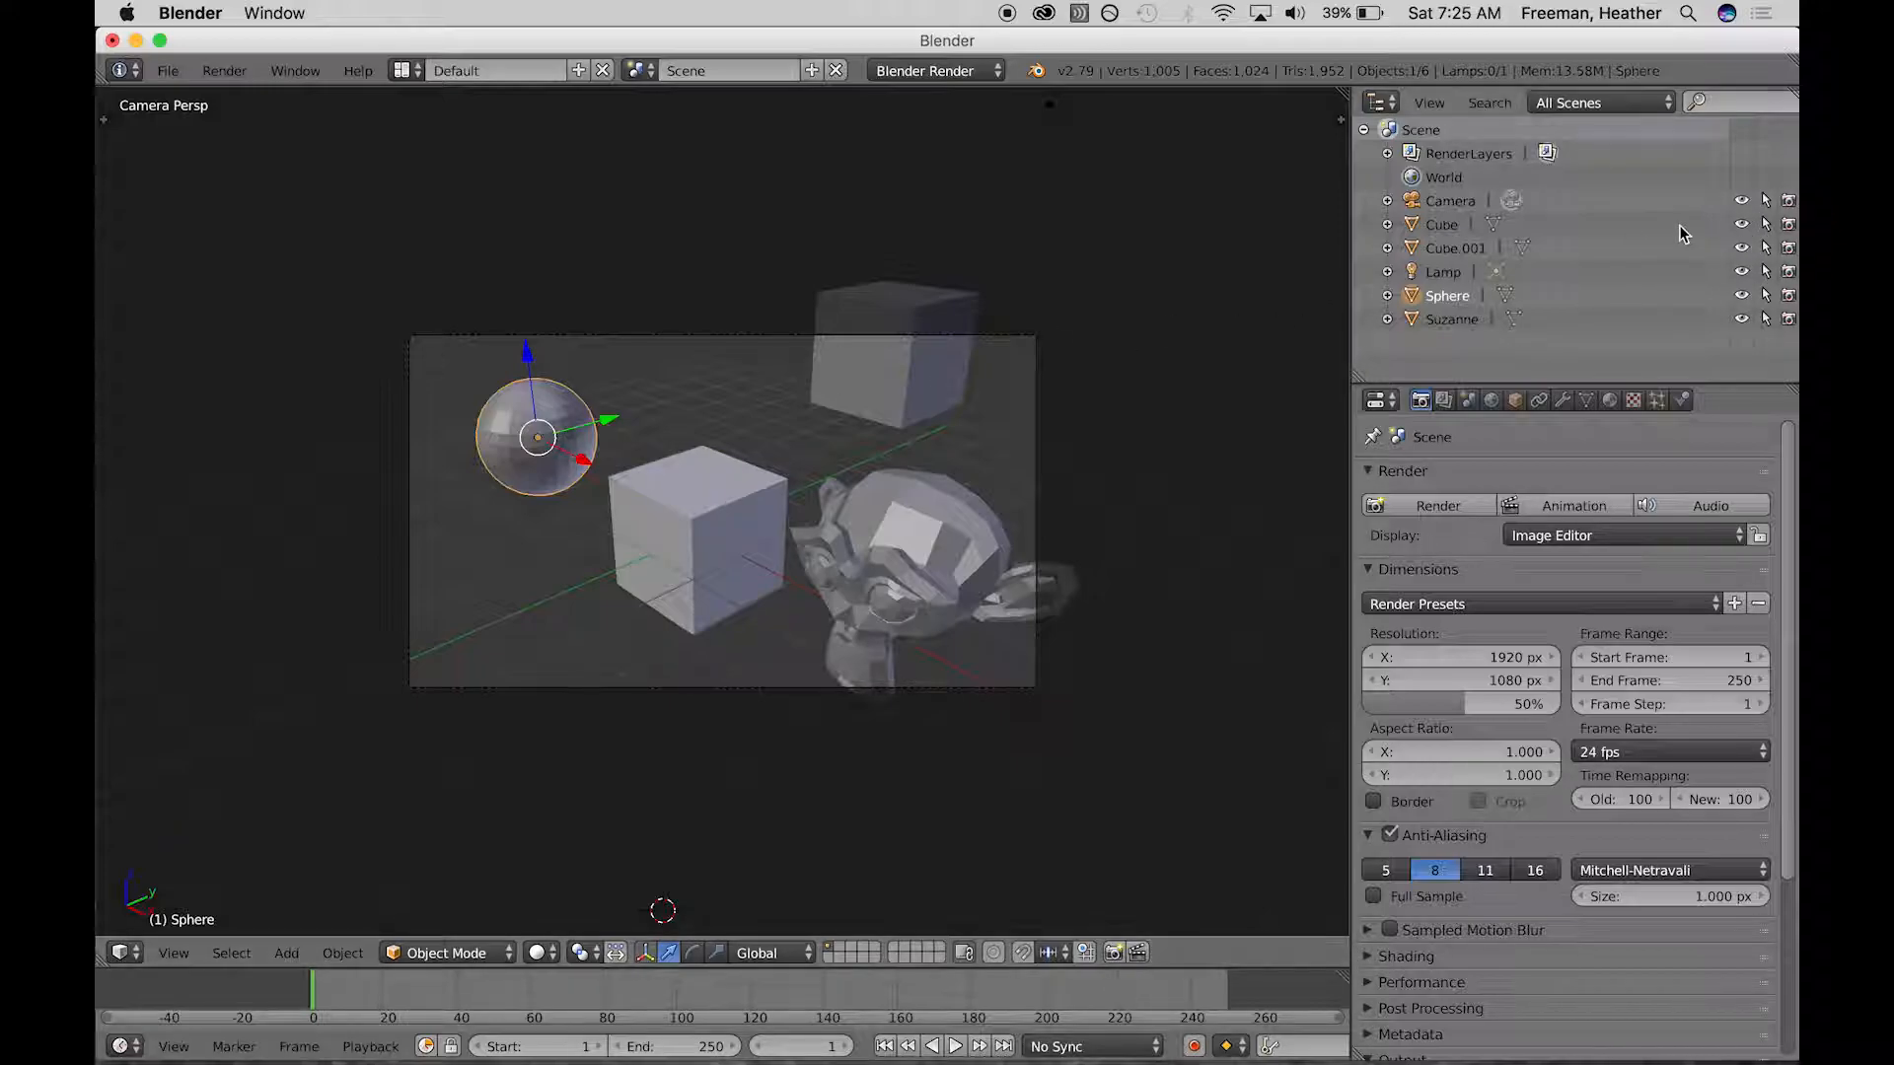
# - Make Cube, Cube.001, Lamp and Sphere unselectable, and move the monkey head slightly upward in the camera frame
pyautogui.click(1767, 226)
pyautogui.click(1767, 293)
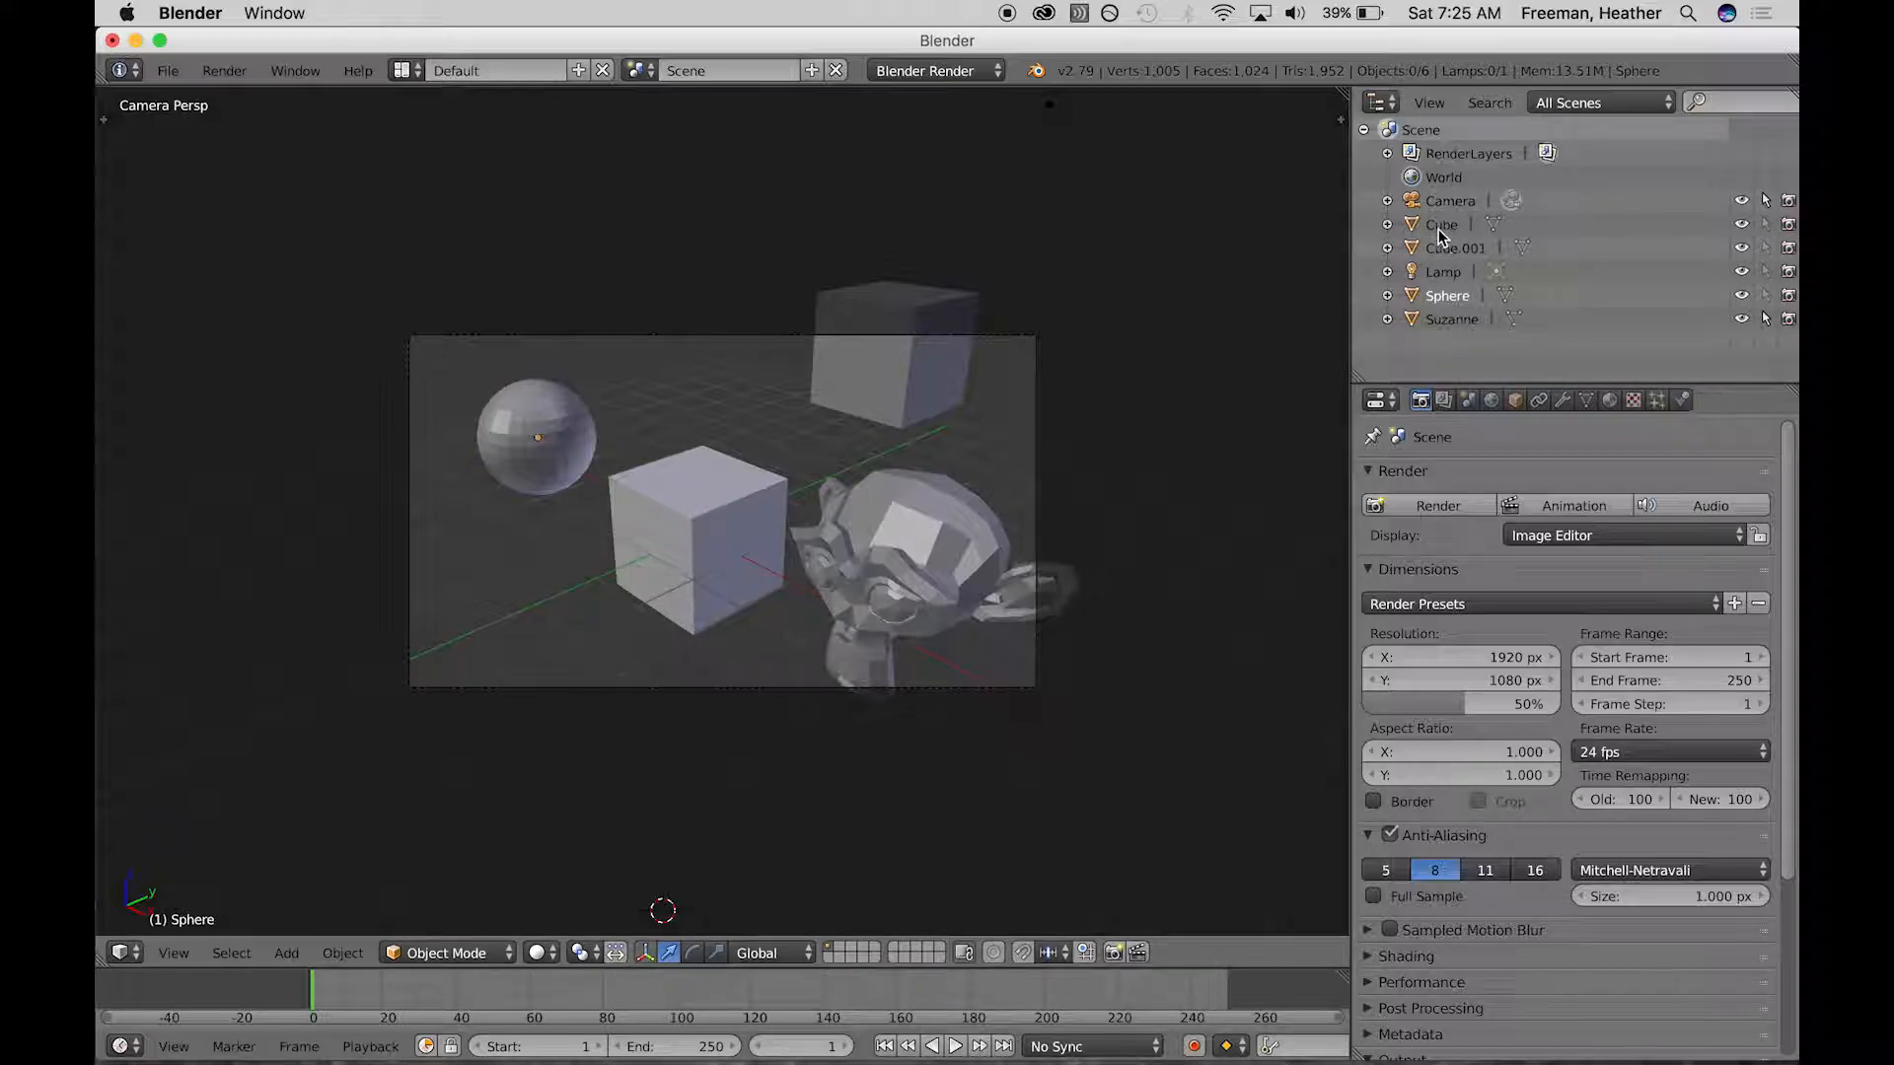
pyautogui.rightClick(900, 529)
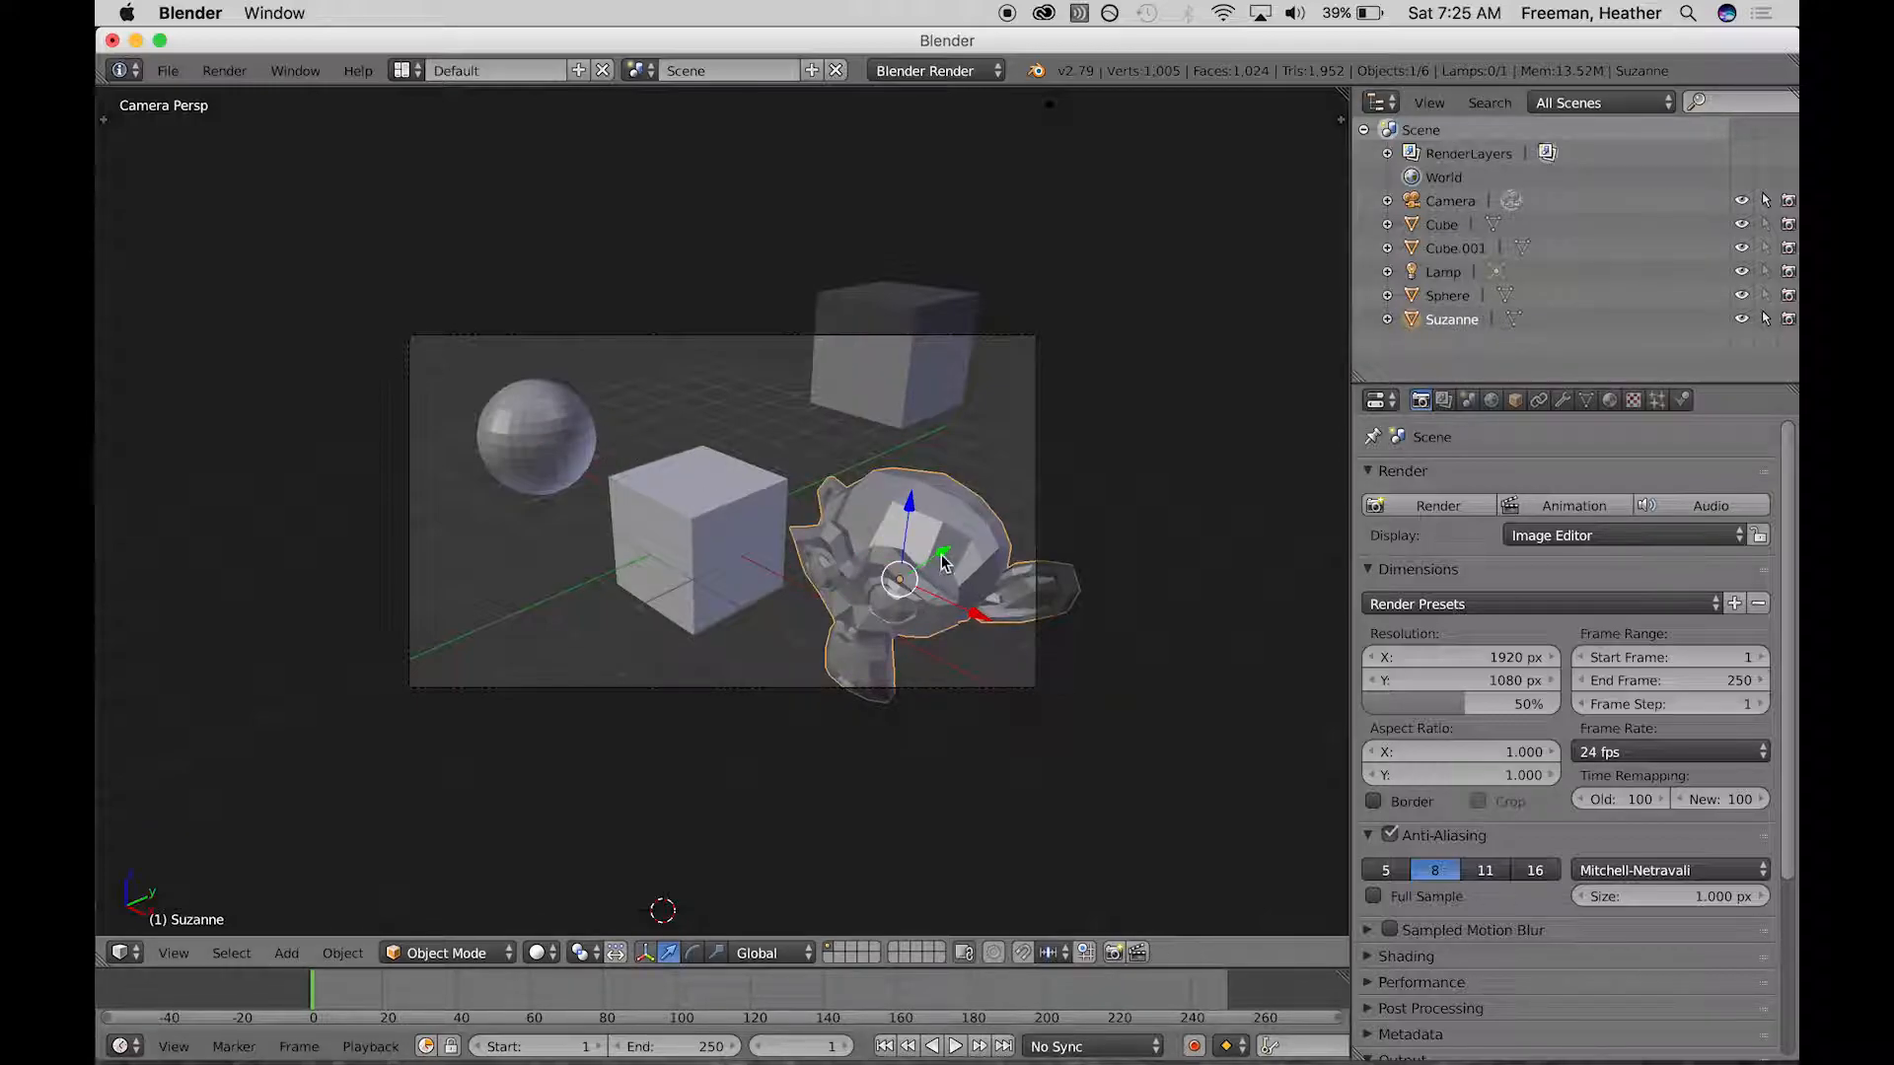
pyautogui.press('g')
pyautogui.click(904, 494)
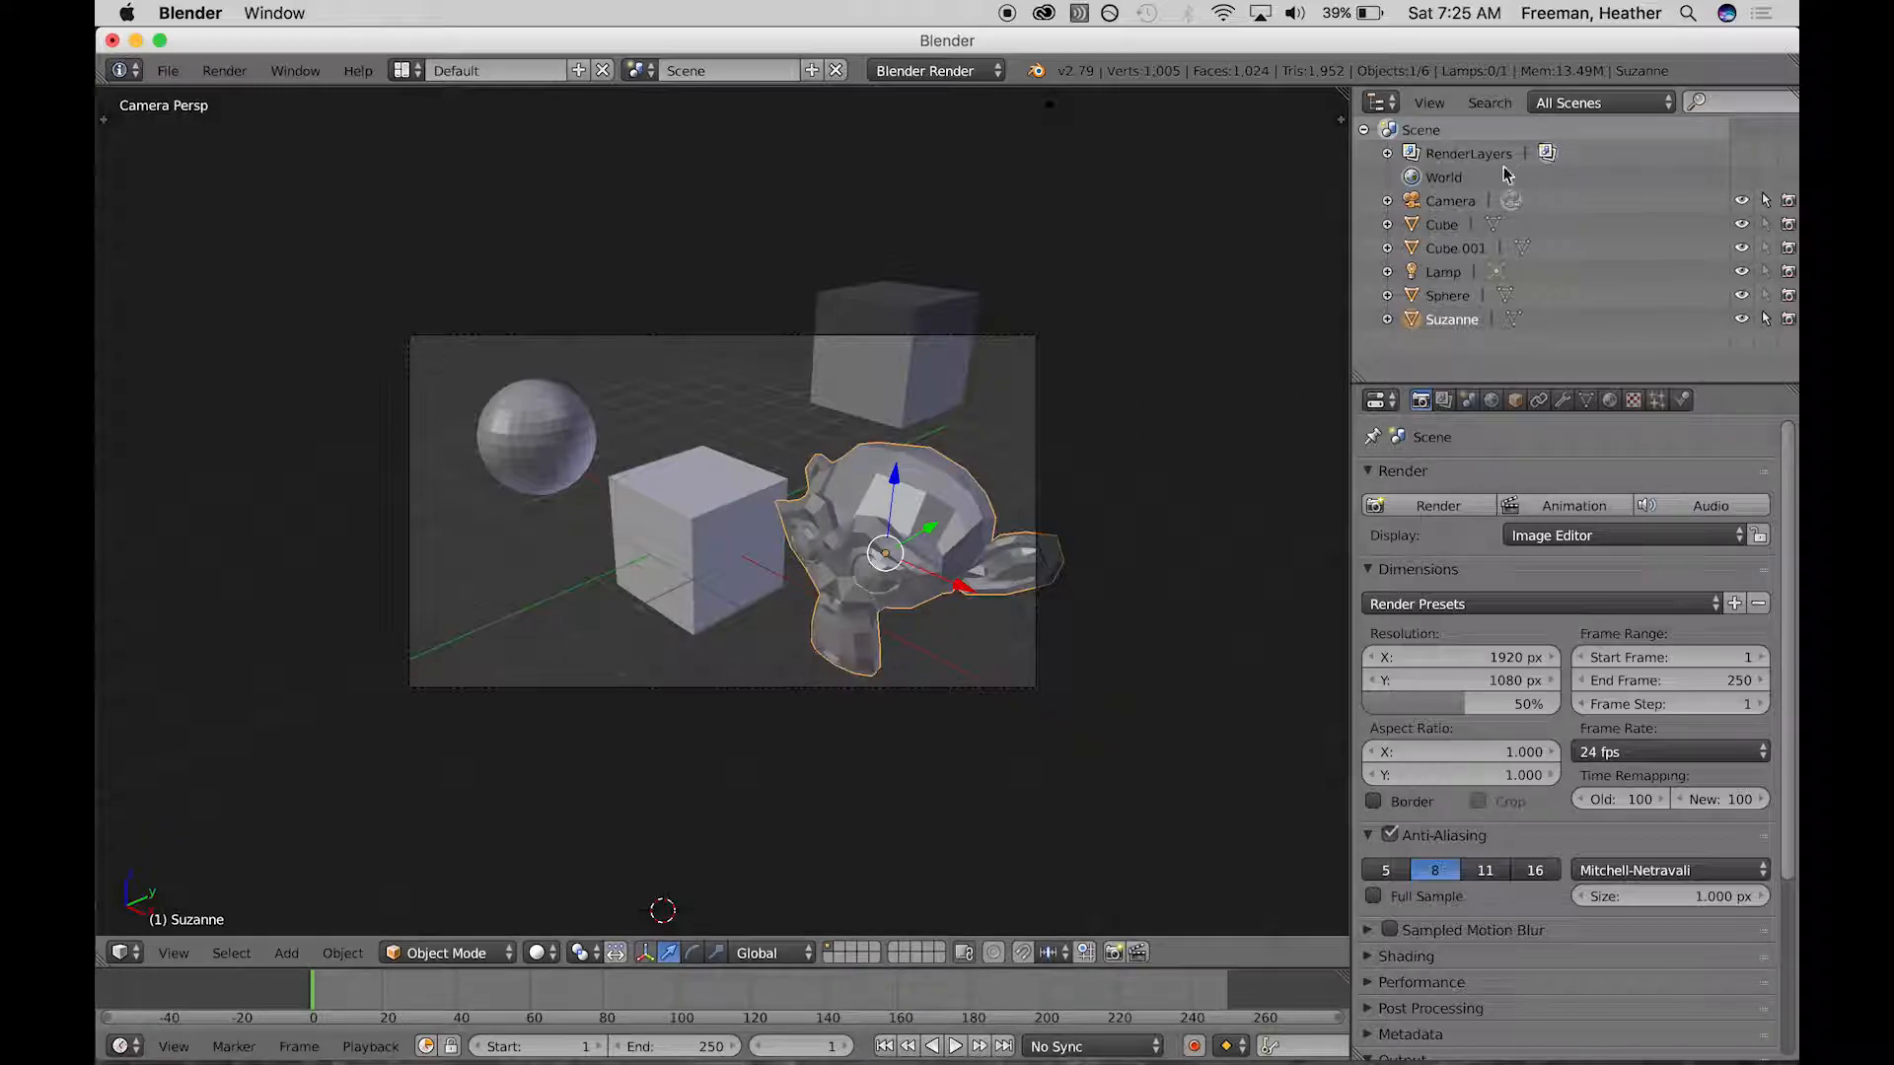
# - Make the locked objects selectable again and move the monkey head to the third layer
pyautogui.click(1767, 225)
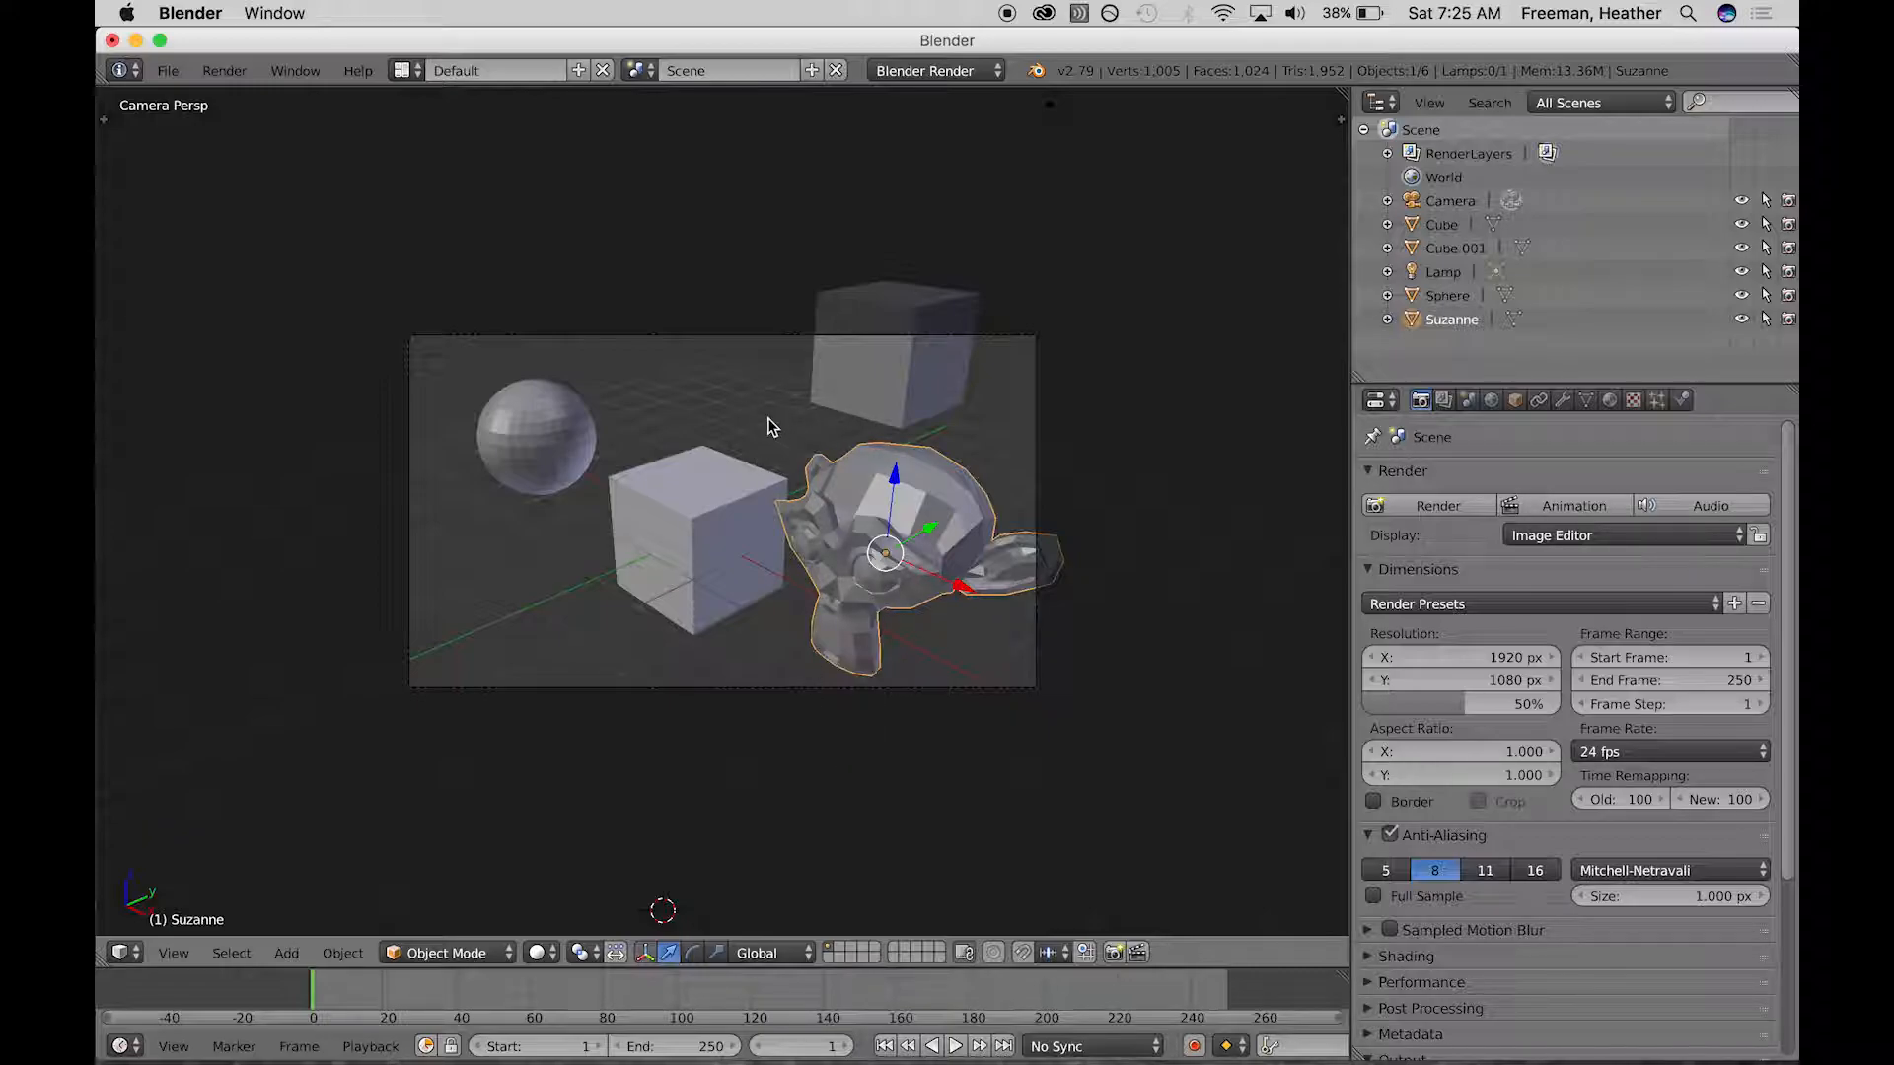
pyautogui.press('m')
pyautogui.press('Escape')
pyautogui.press('m')
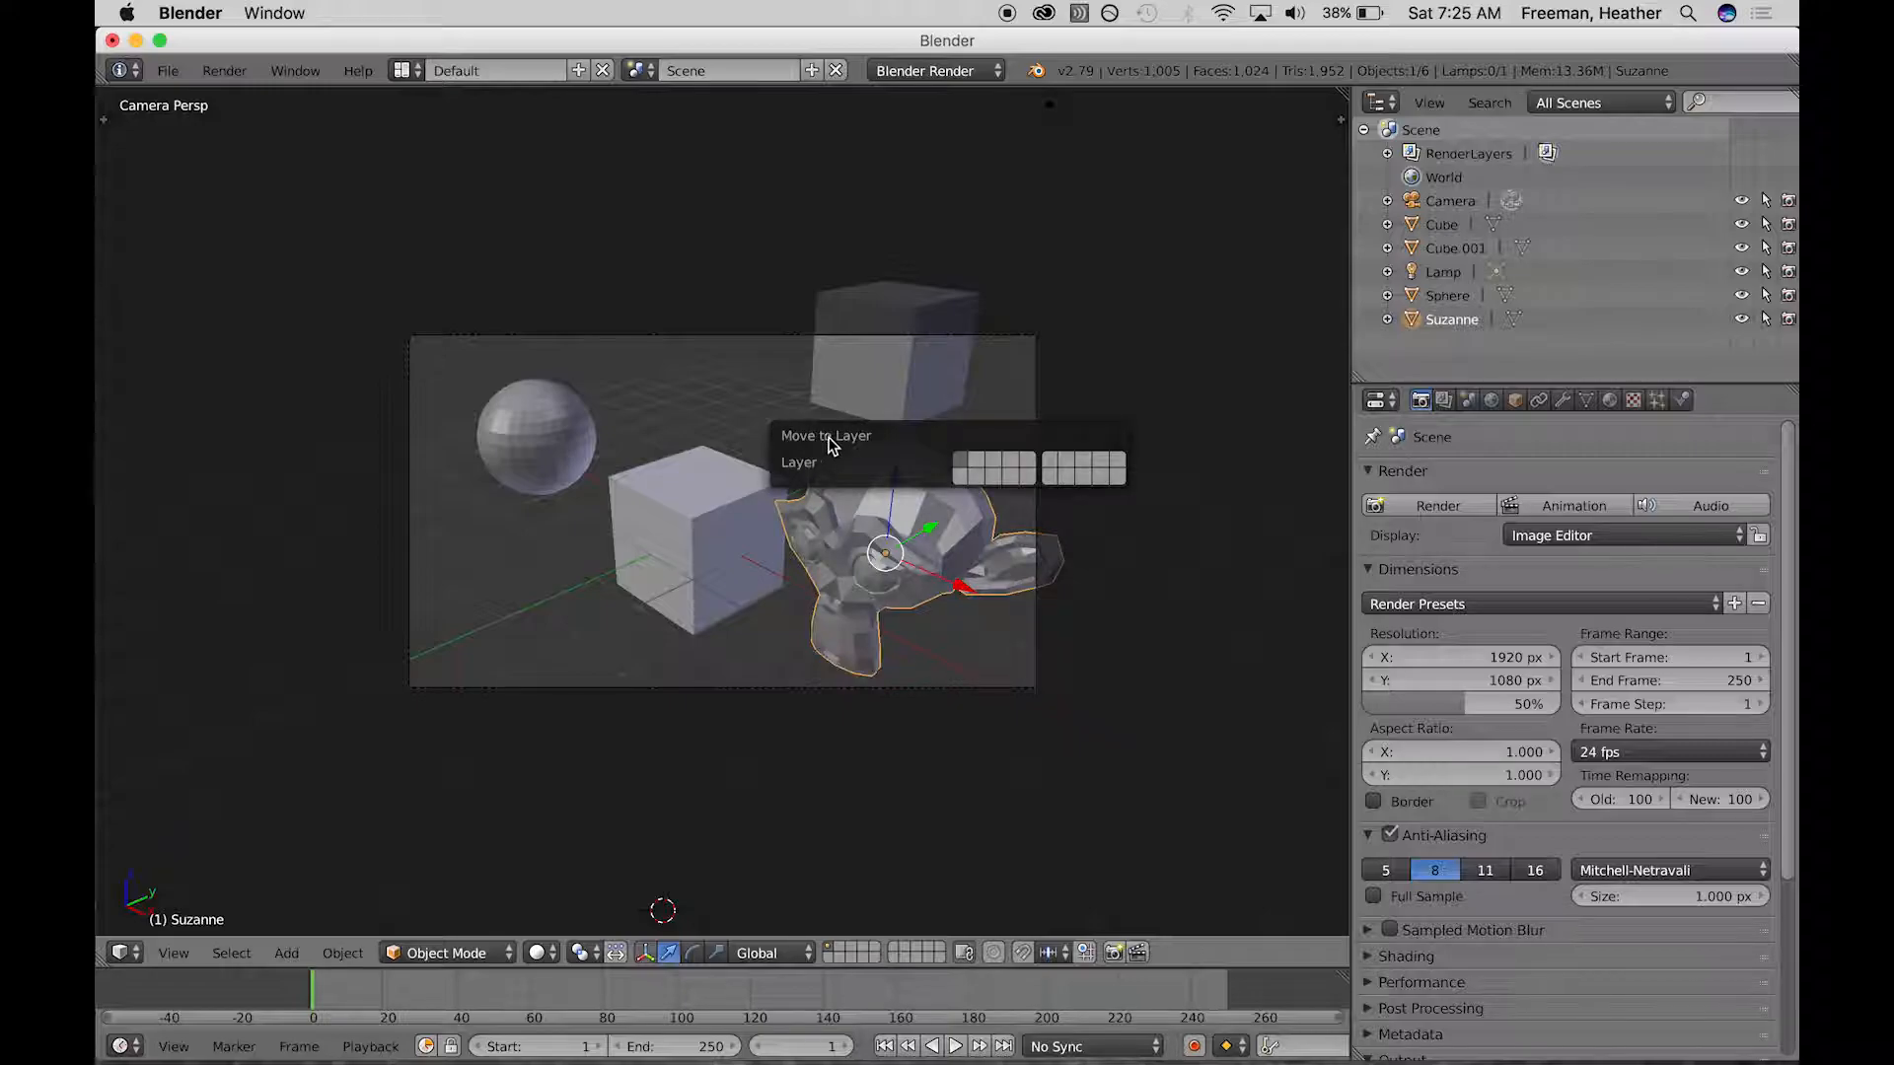
pyautogui.click(993, 465)
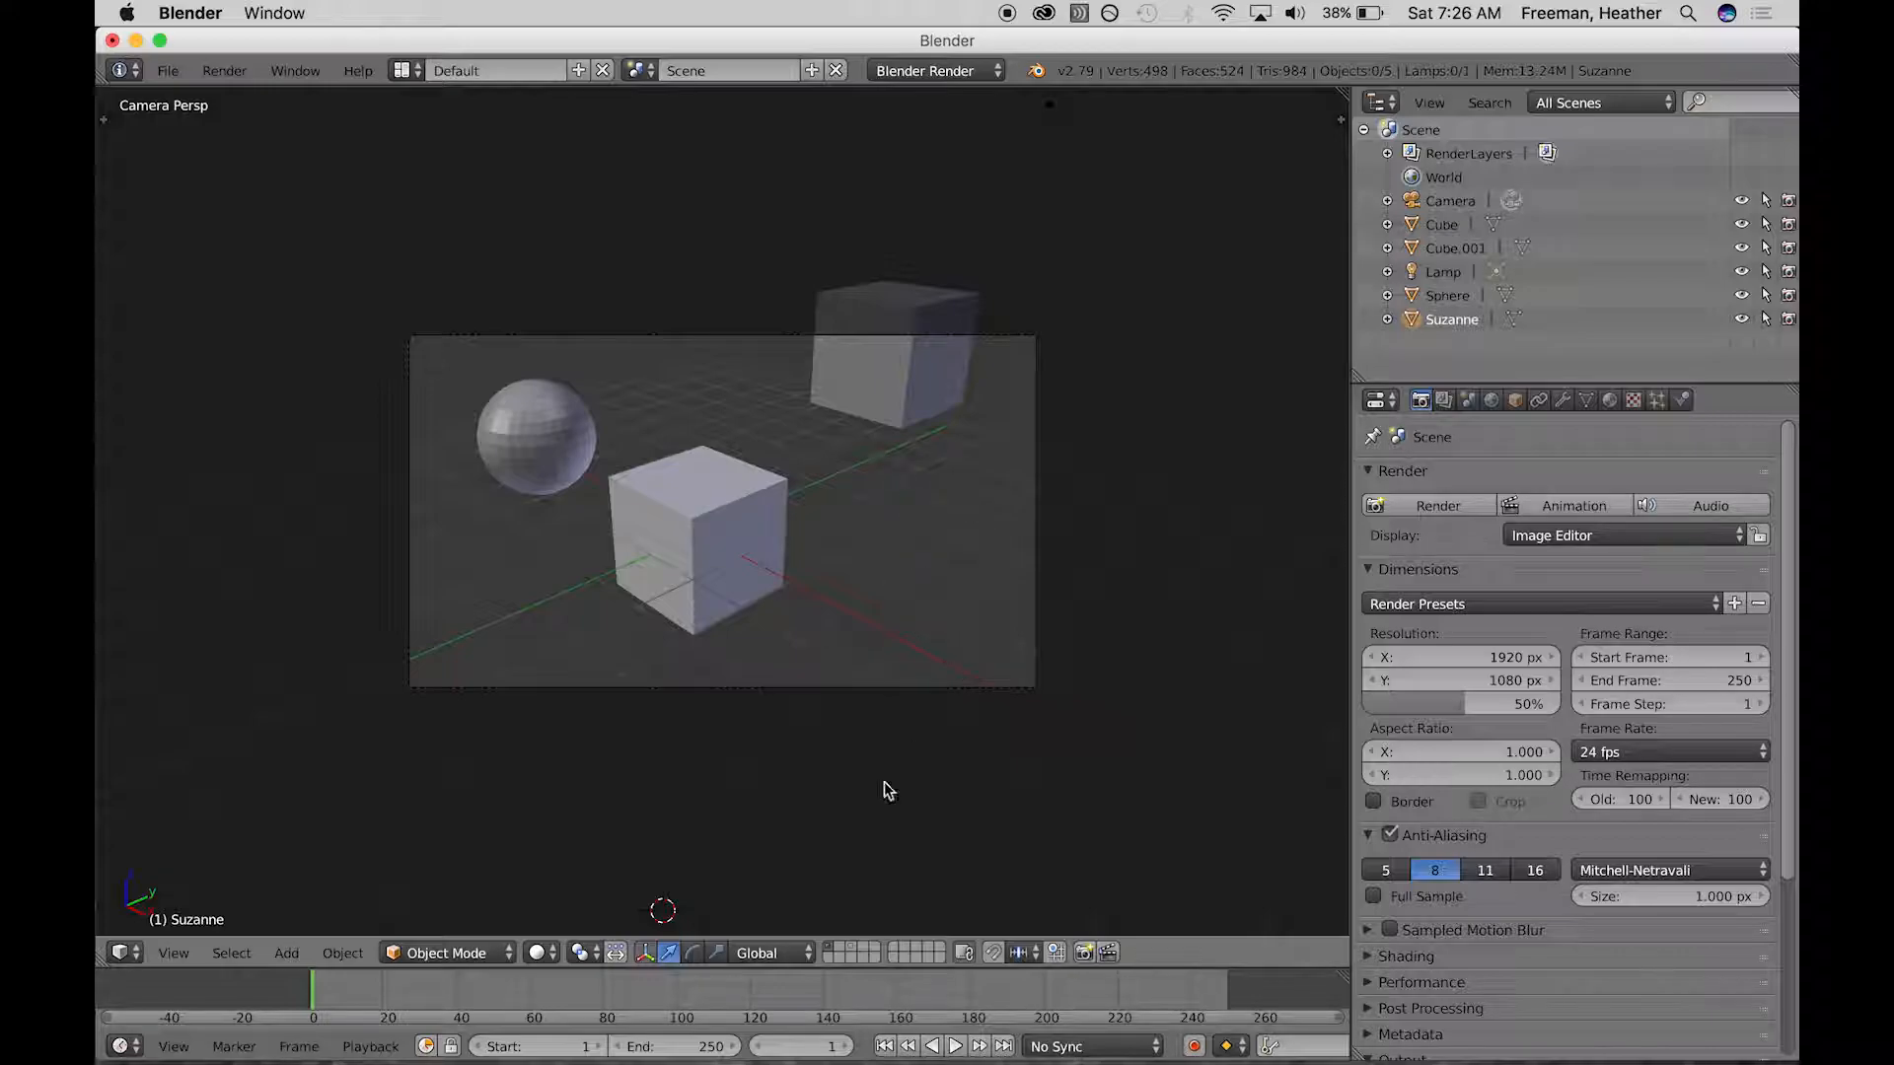
# - Switch back and forth between the third and first layers to view the objects on each
pyautogui.click(851, 950)
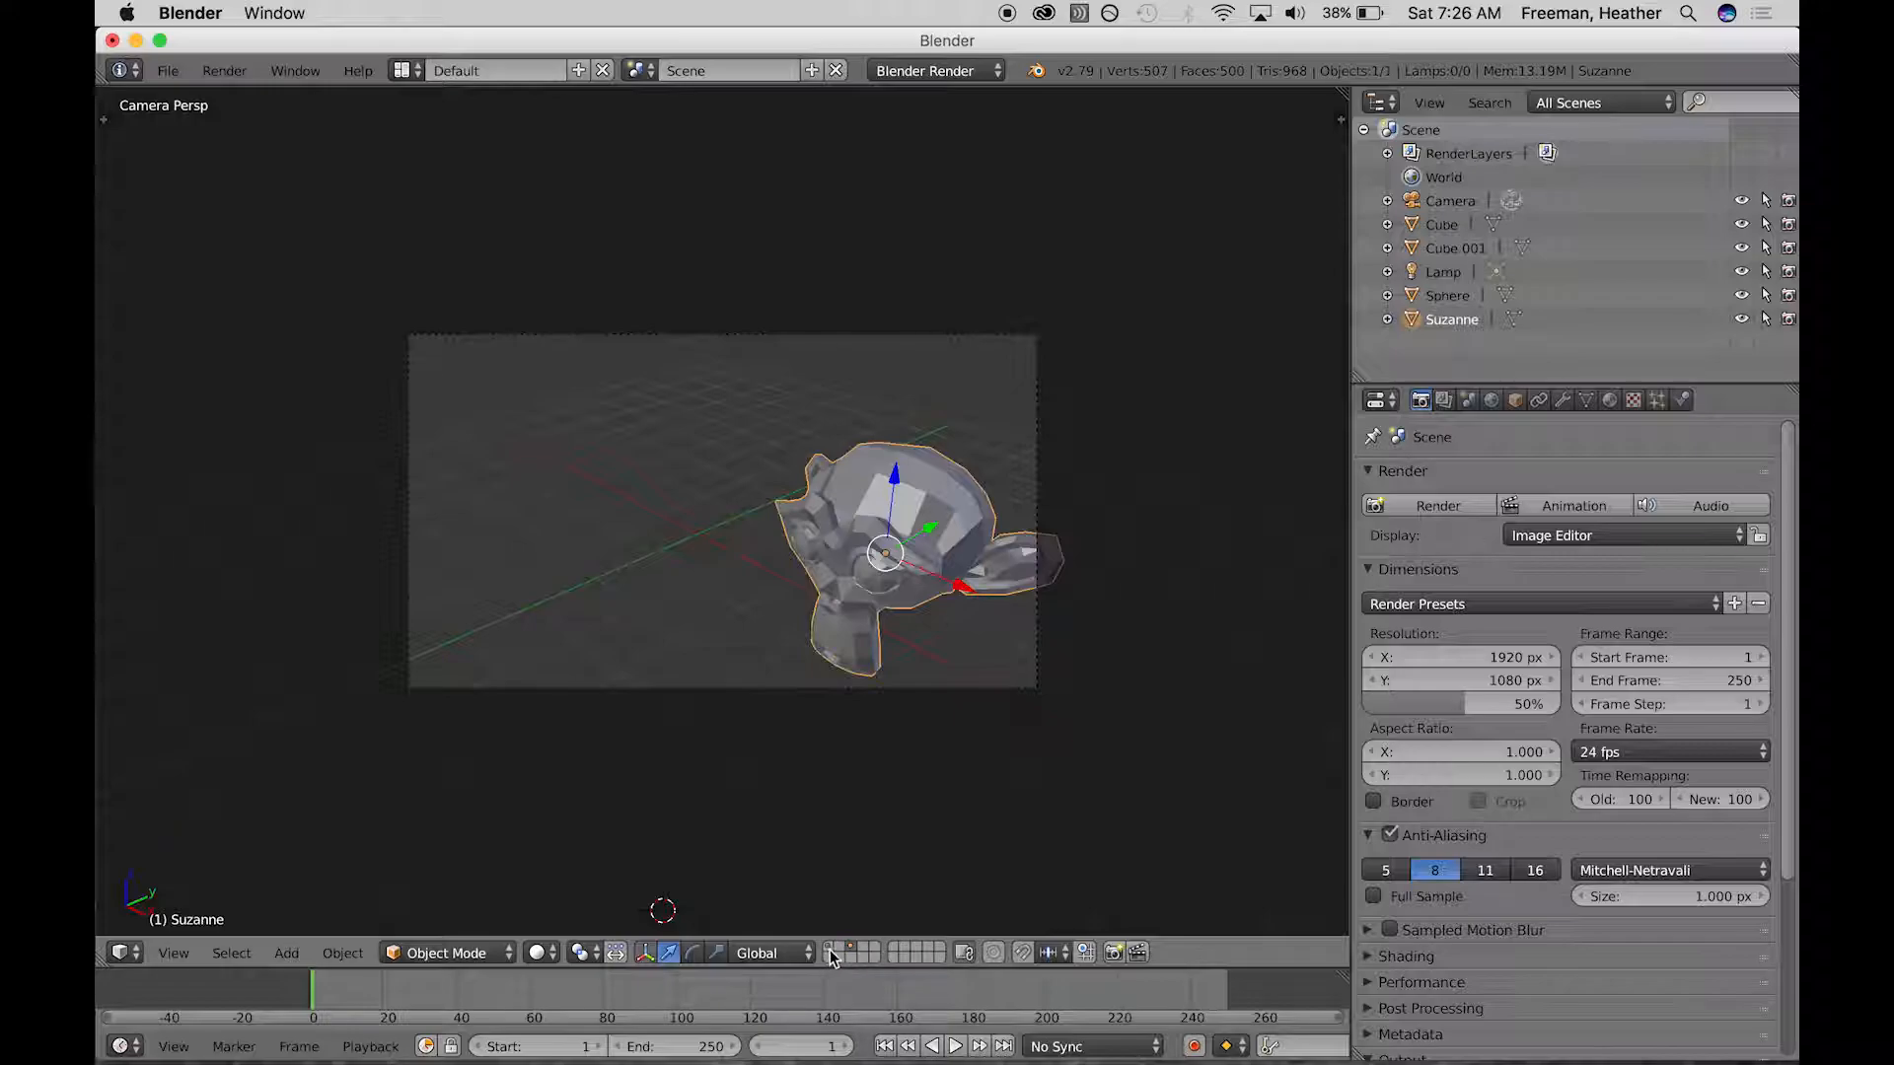
pyautogui.click(832, 951)
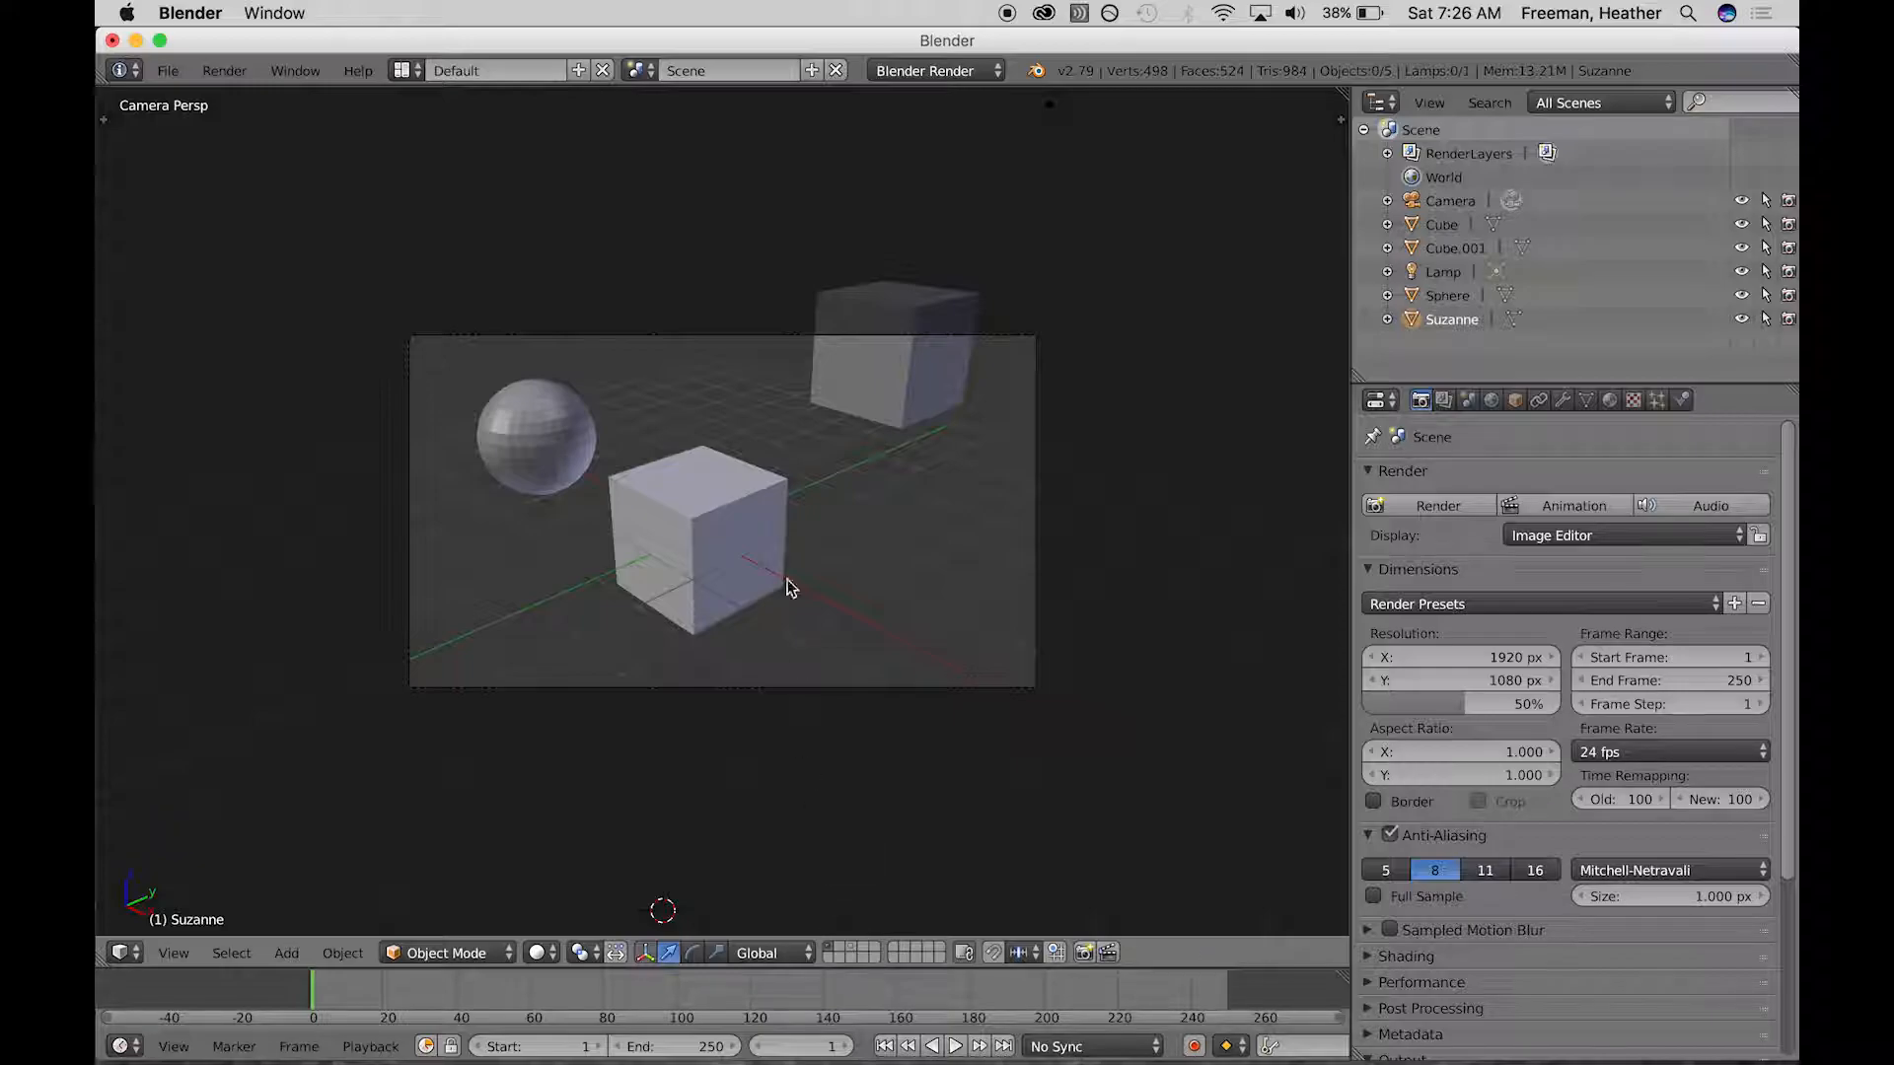
pyautogui.click(846, 949)
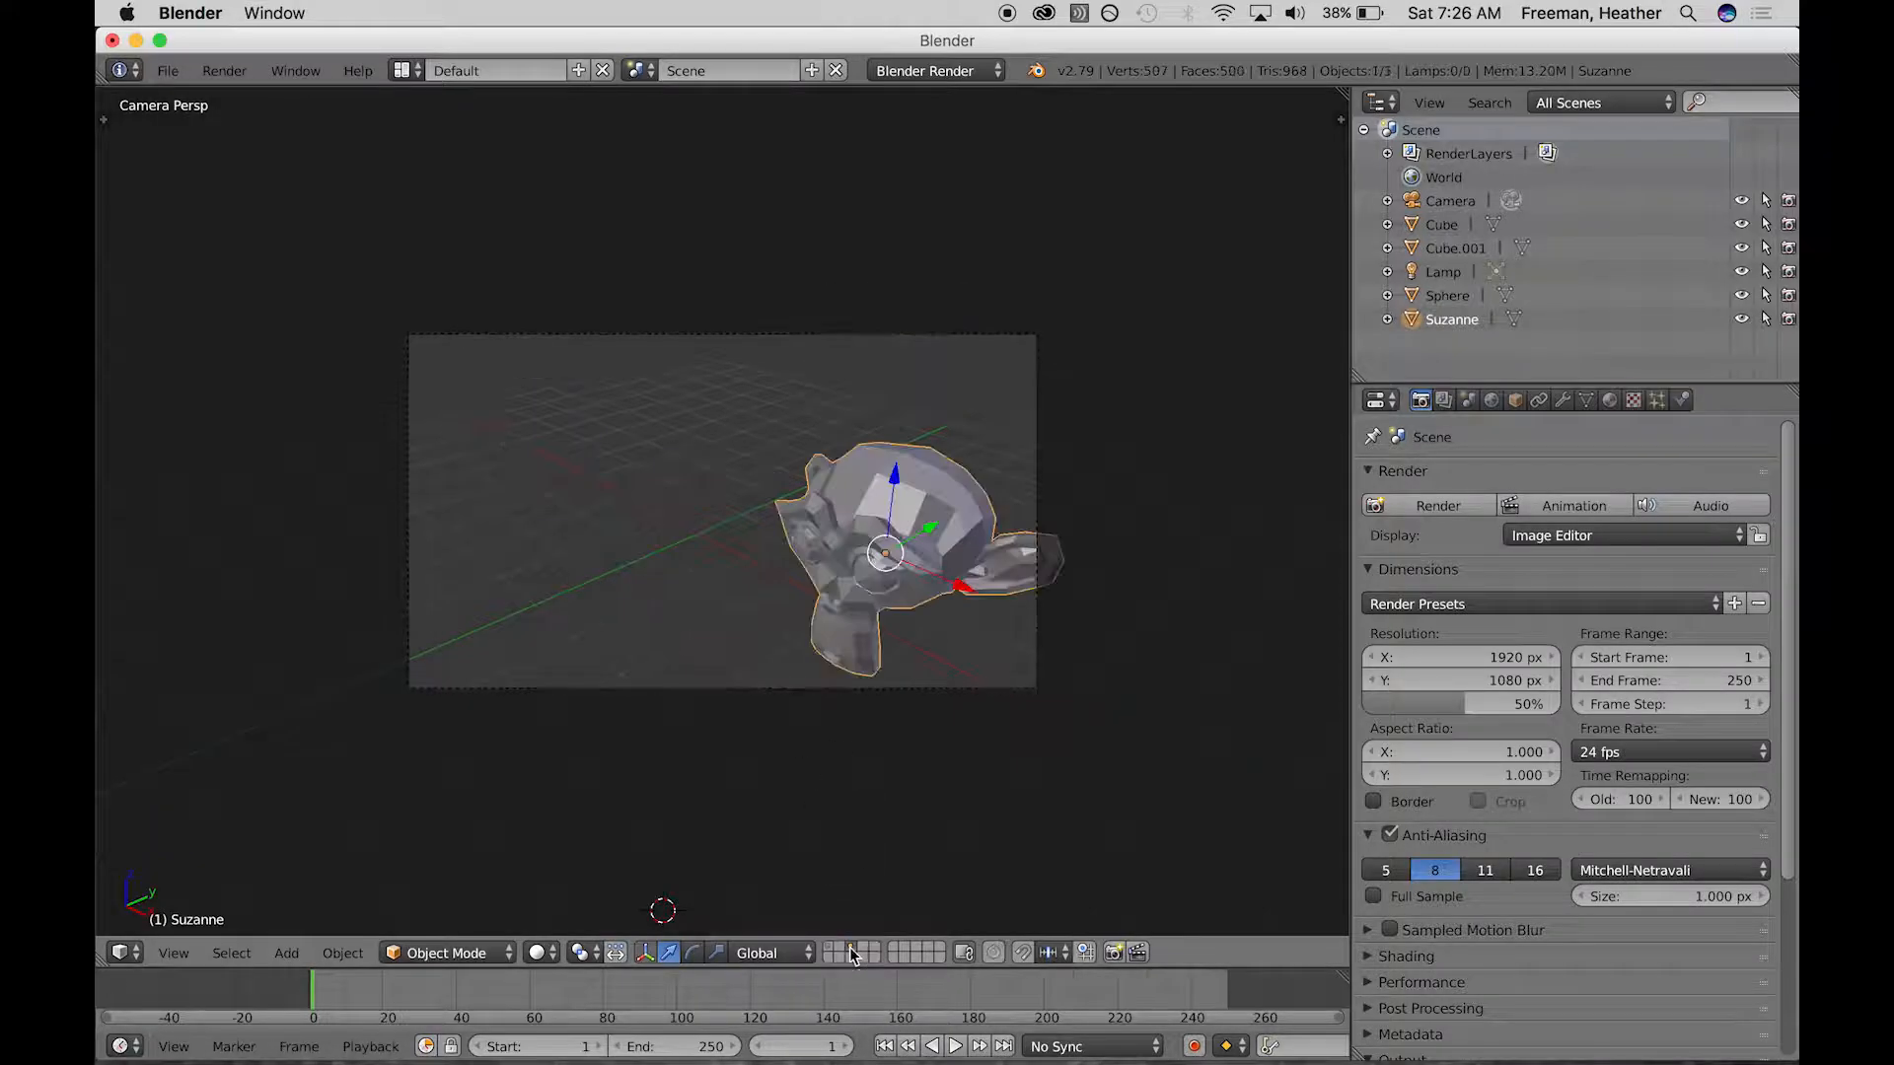
pyautogui.click(833, 947)
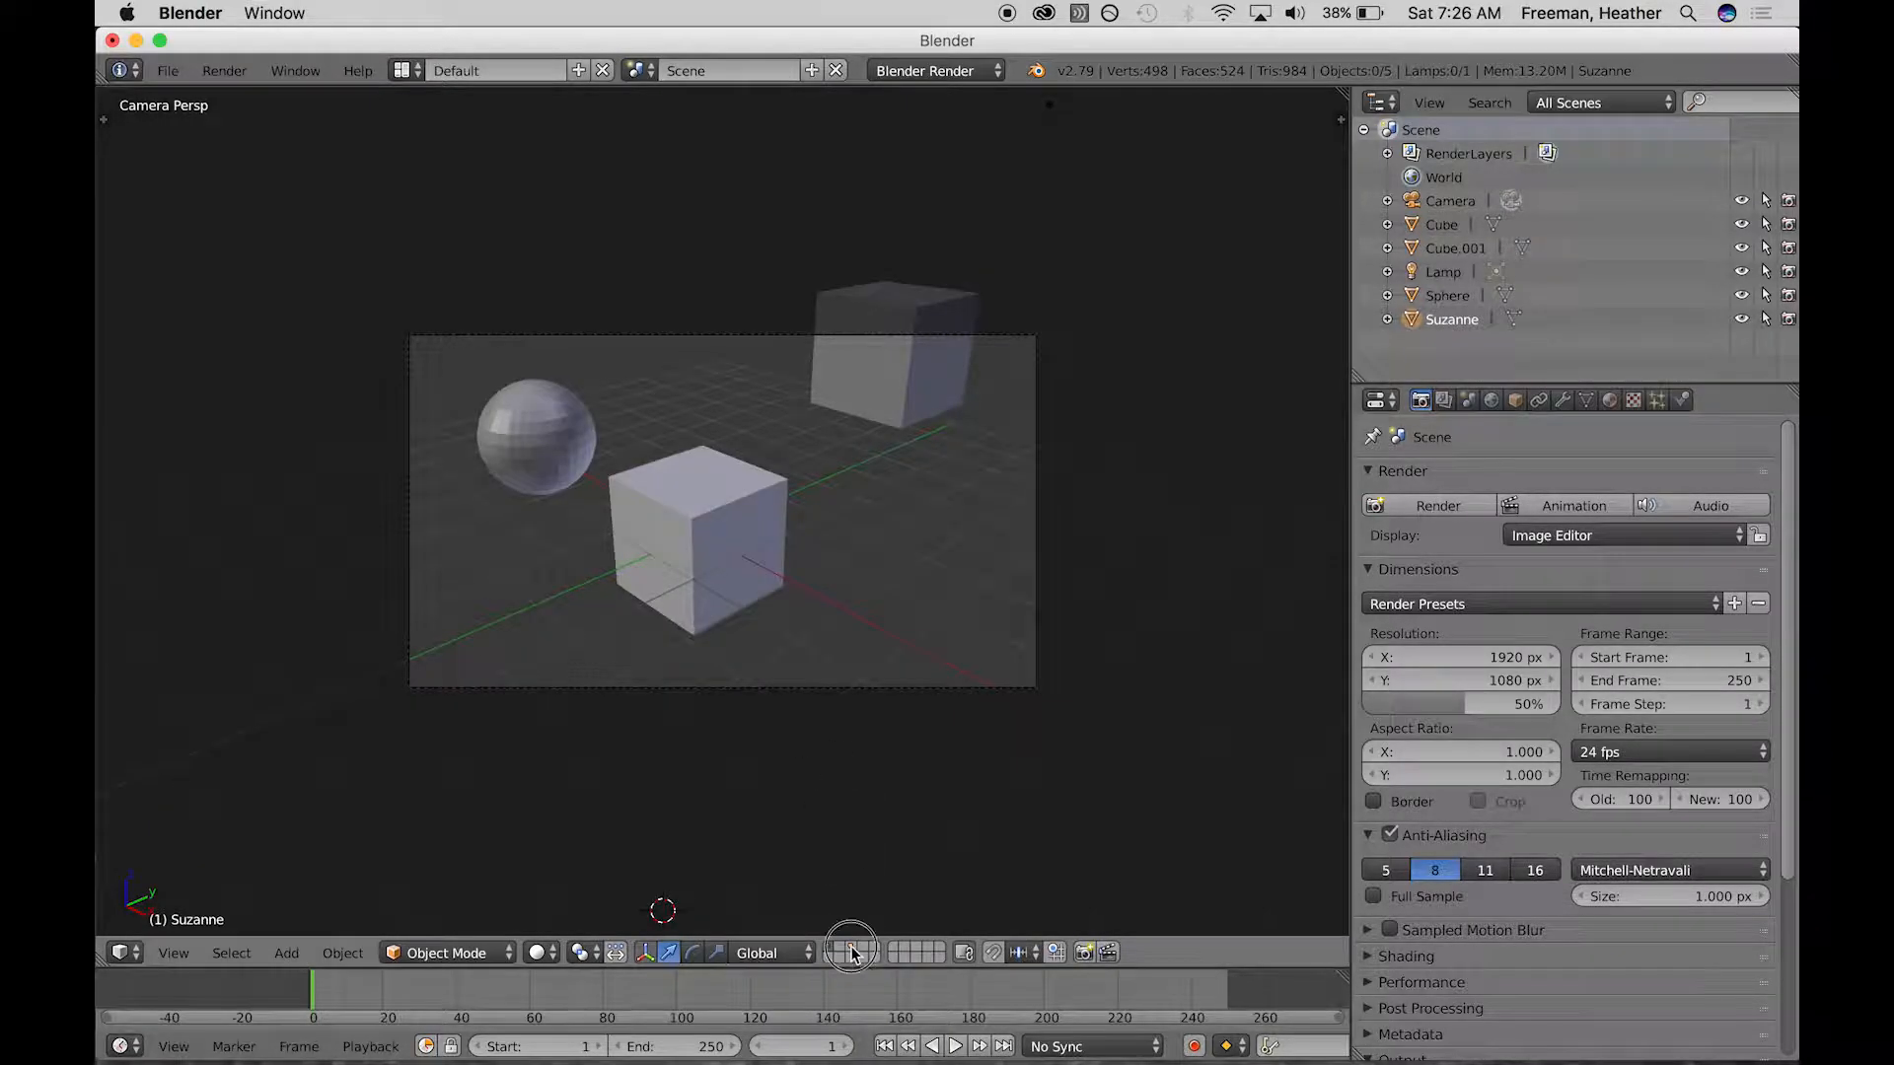
pyautogui.click(847, 949)
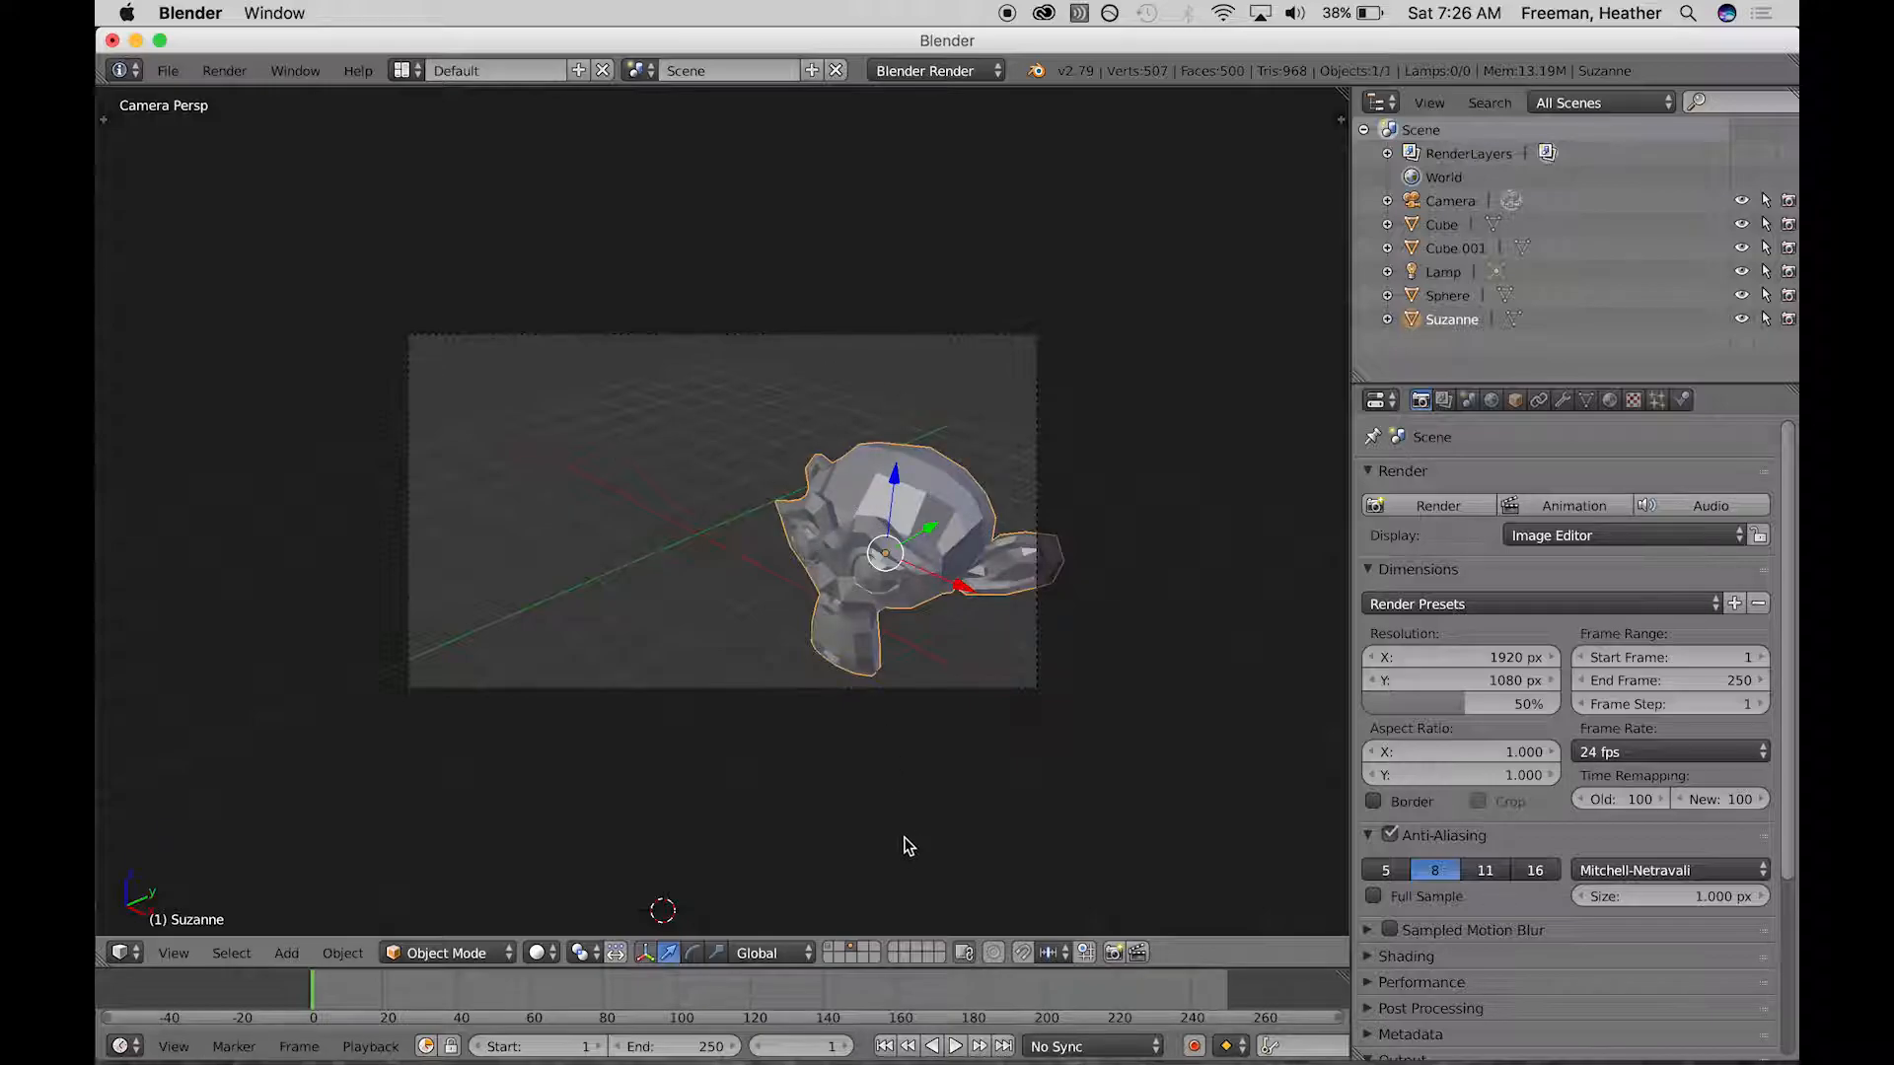
pyautogui.click(834, 947)
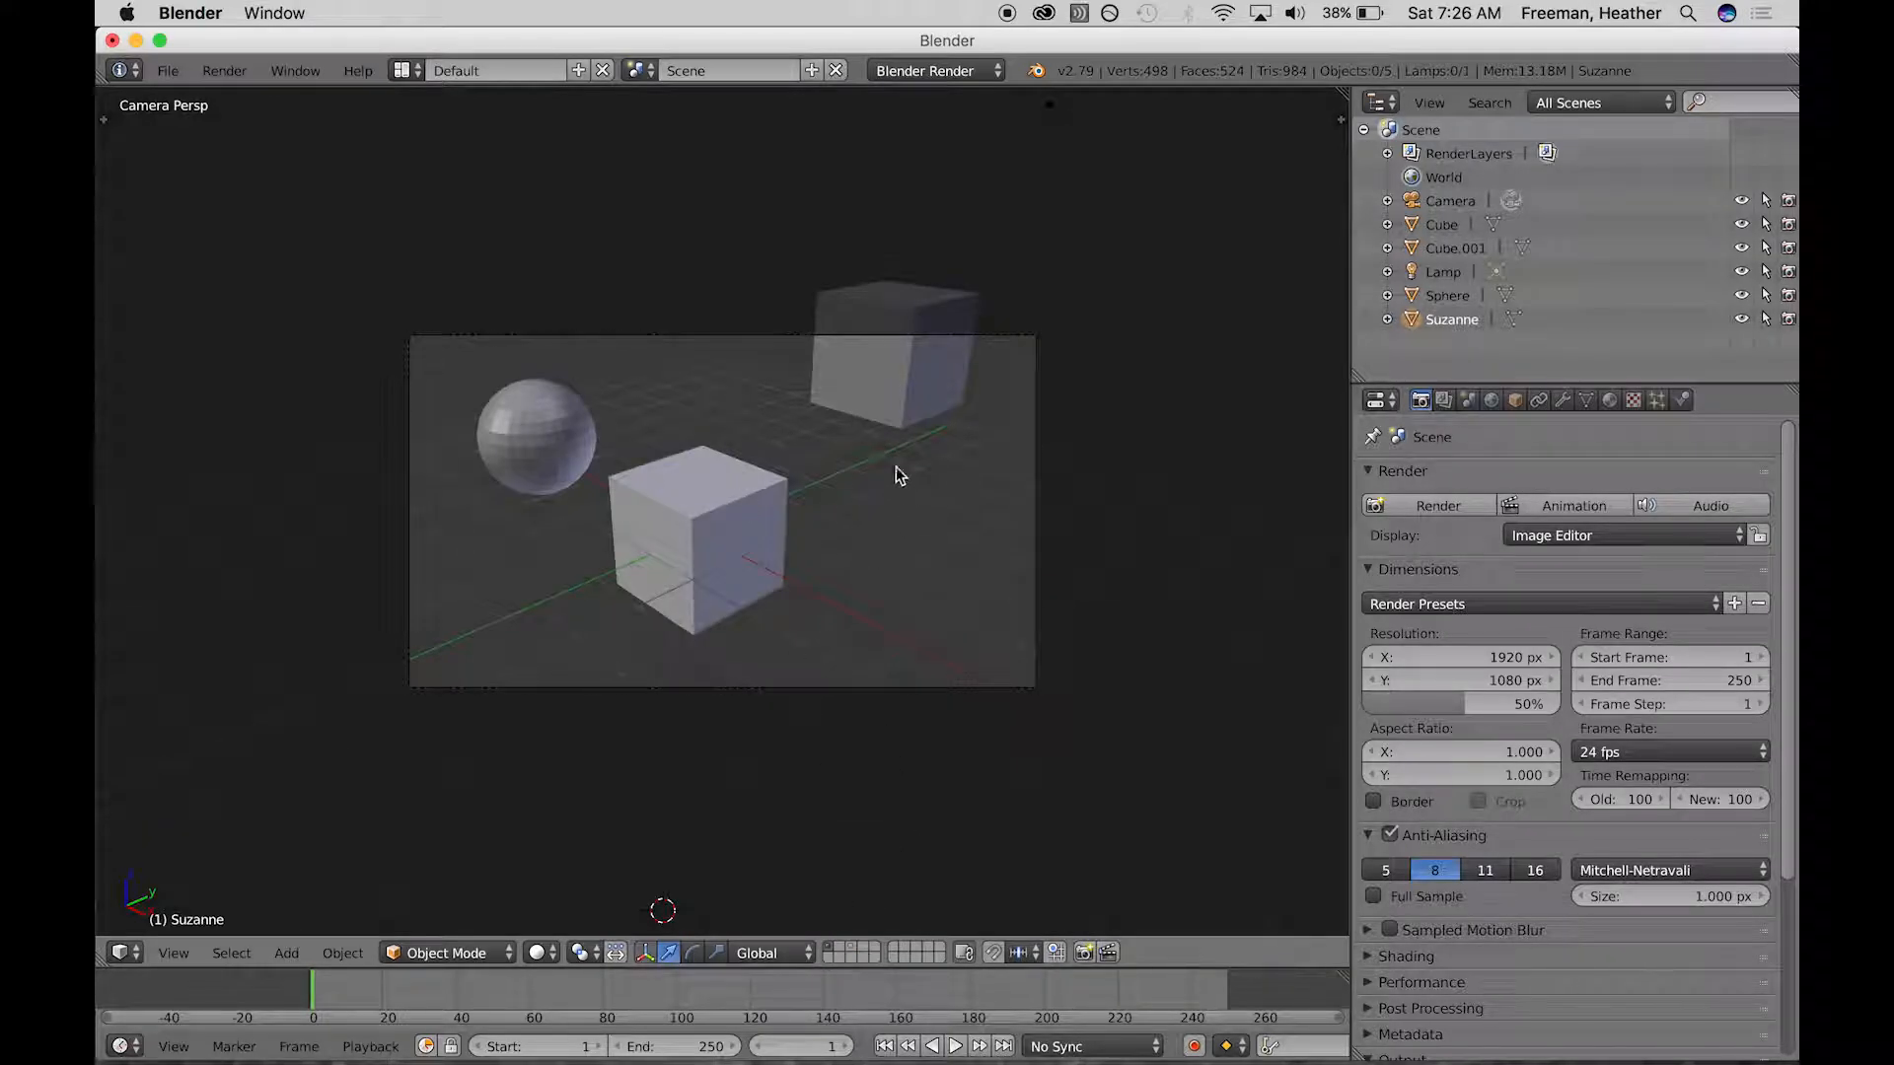
pyautogui.click(852, 945)
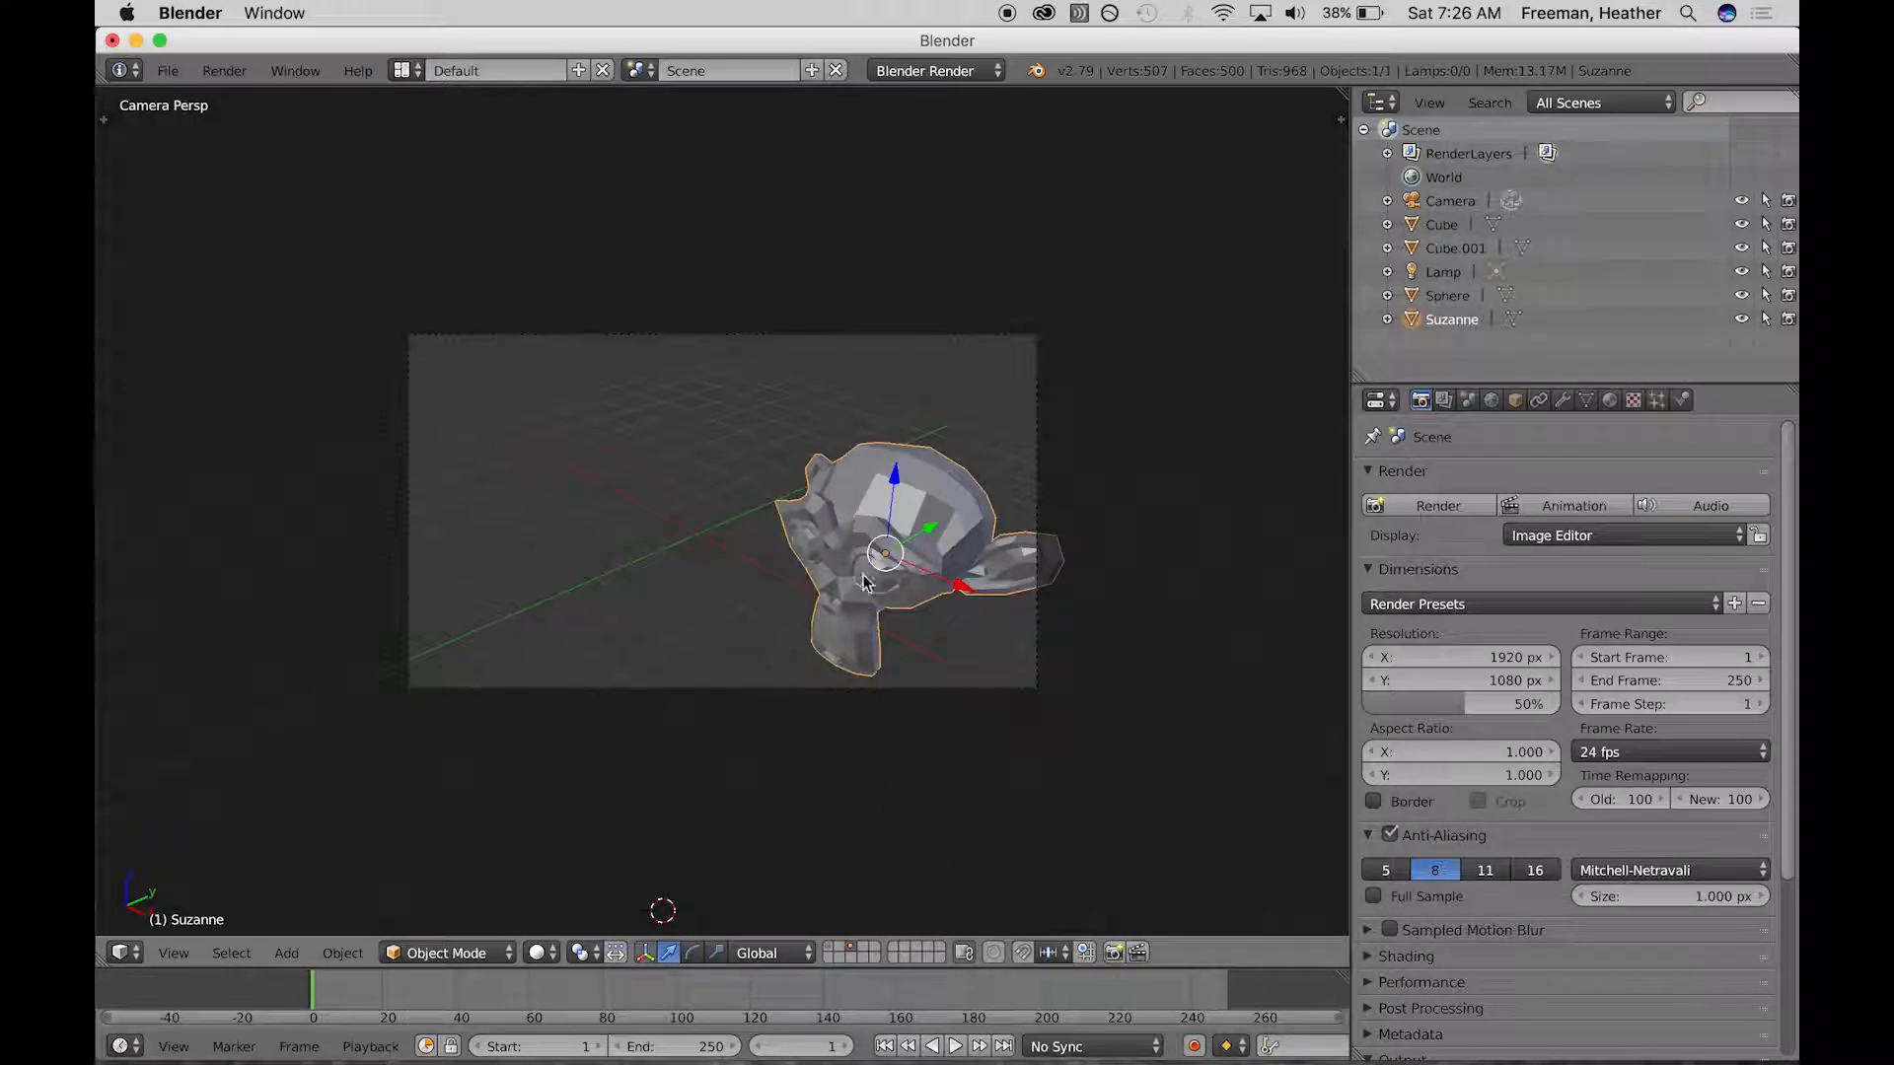
# - Bring up the Move to Layer choices for the monkey head, and show the first layer together with the monkey head's layer
pyautogui.press('m')
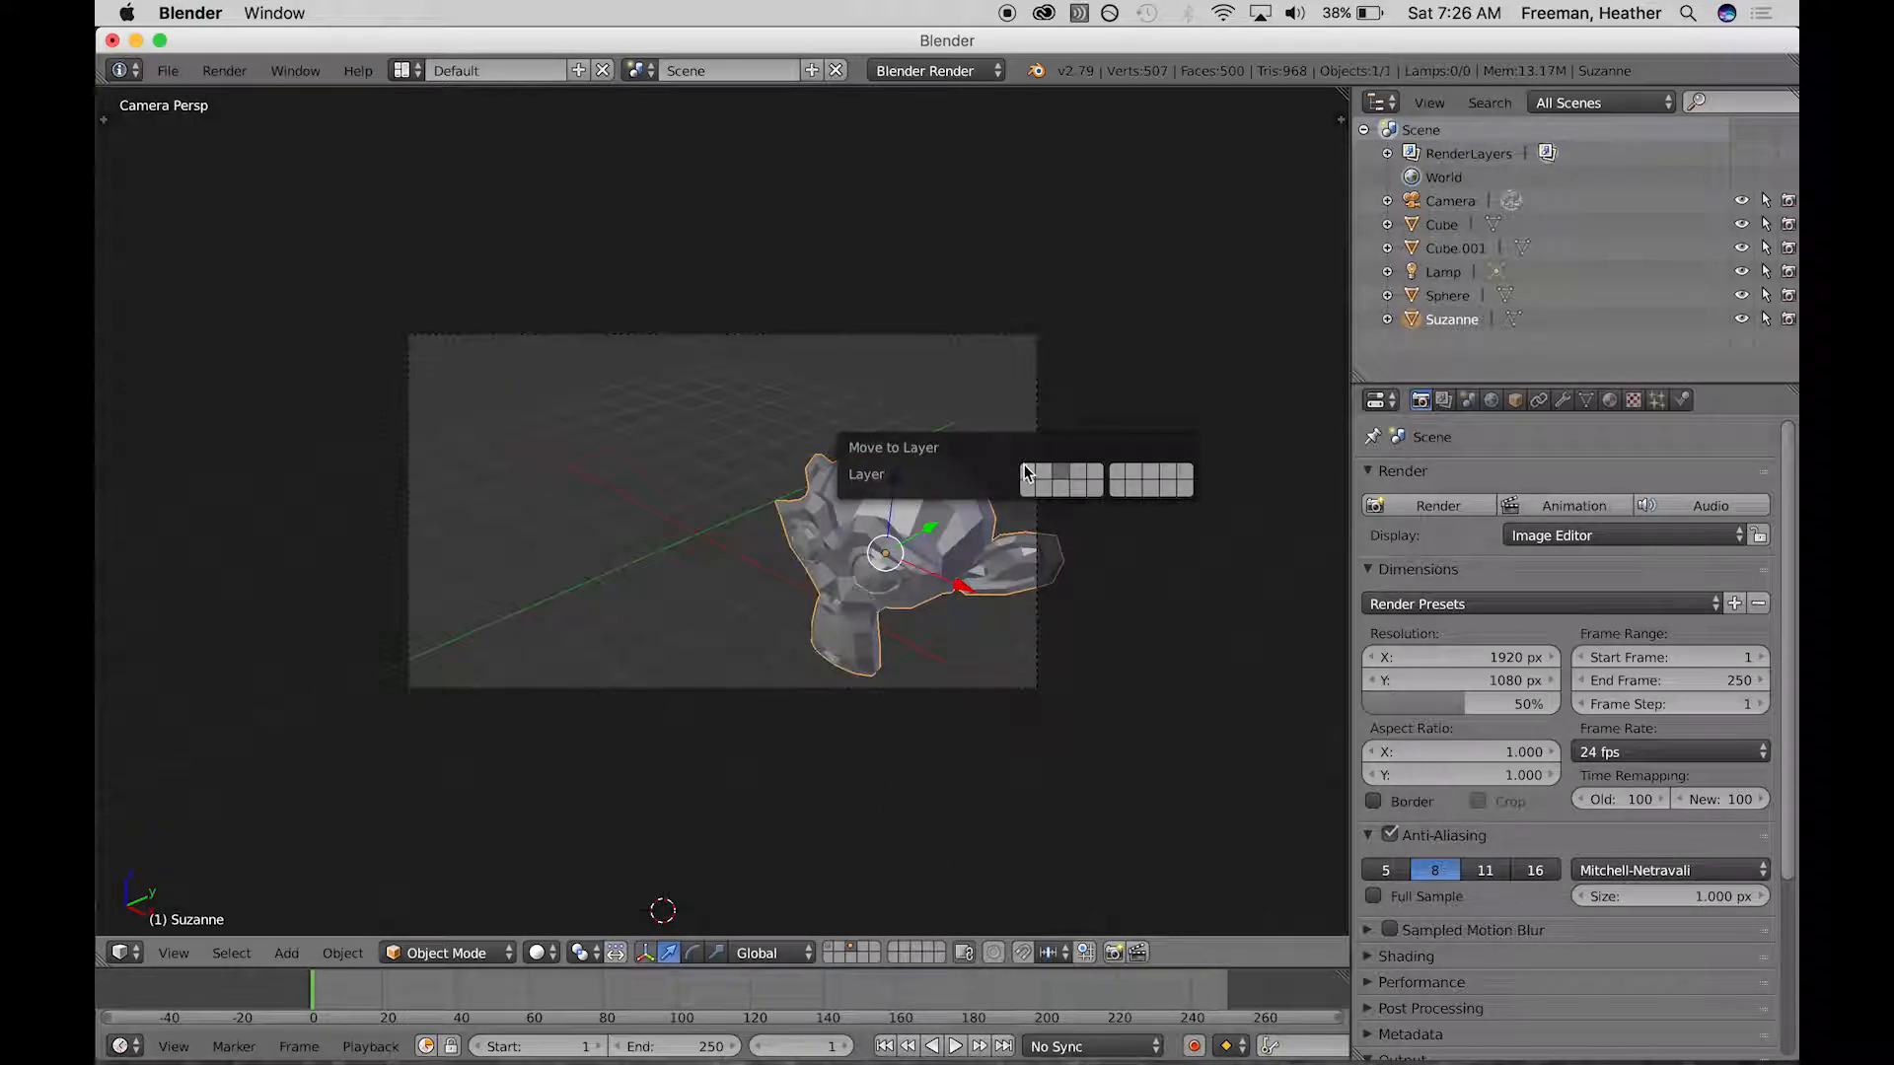
pyautogui.click(1079, 471)
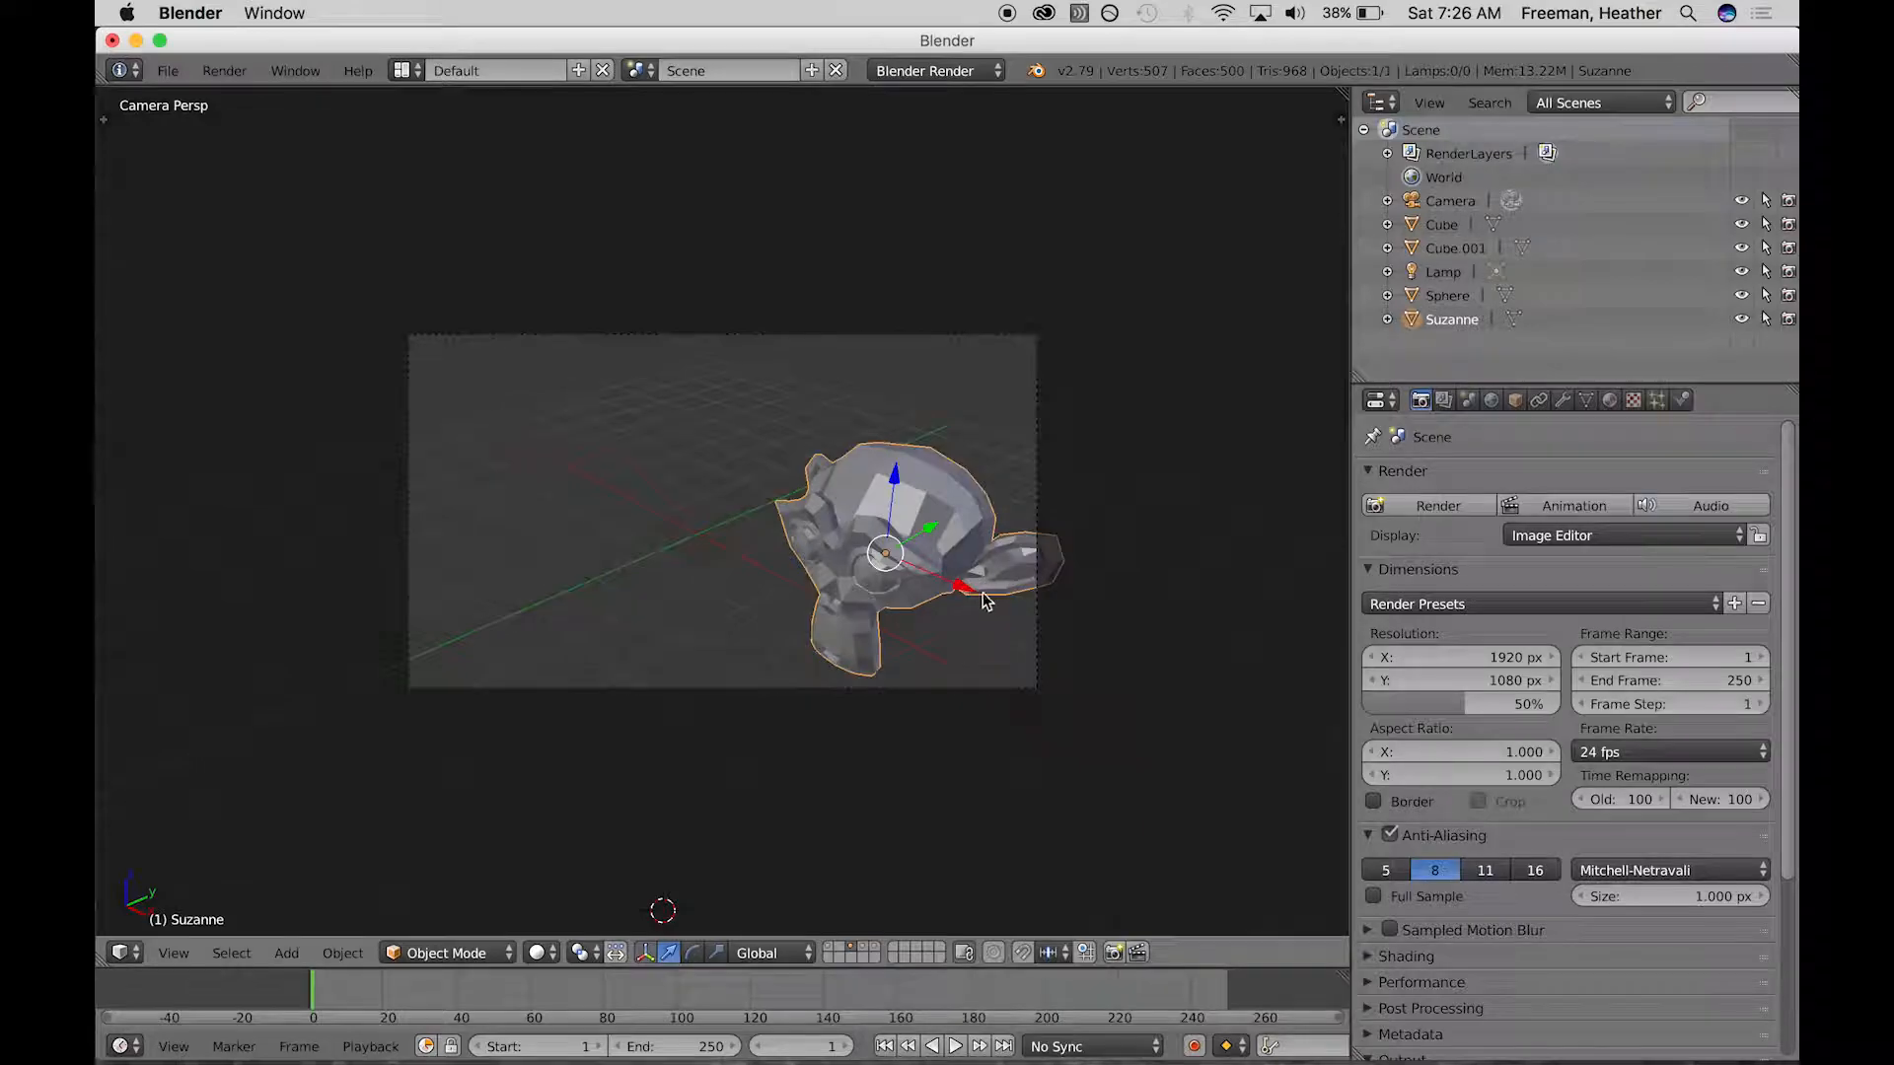
pyautogui.keyDown('shift'); pyautogui.click(829, 950); pyautogui.keyUp('shift')
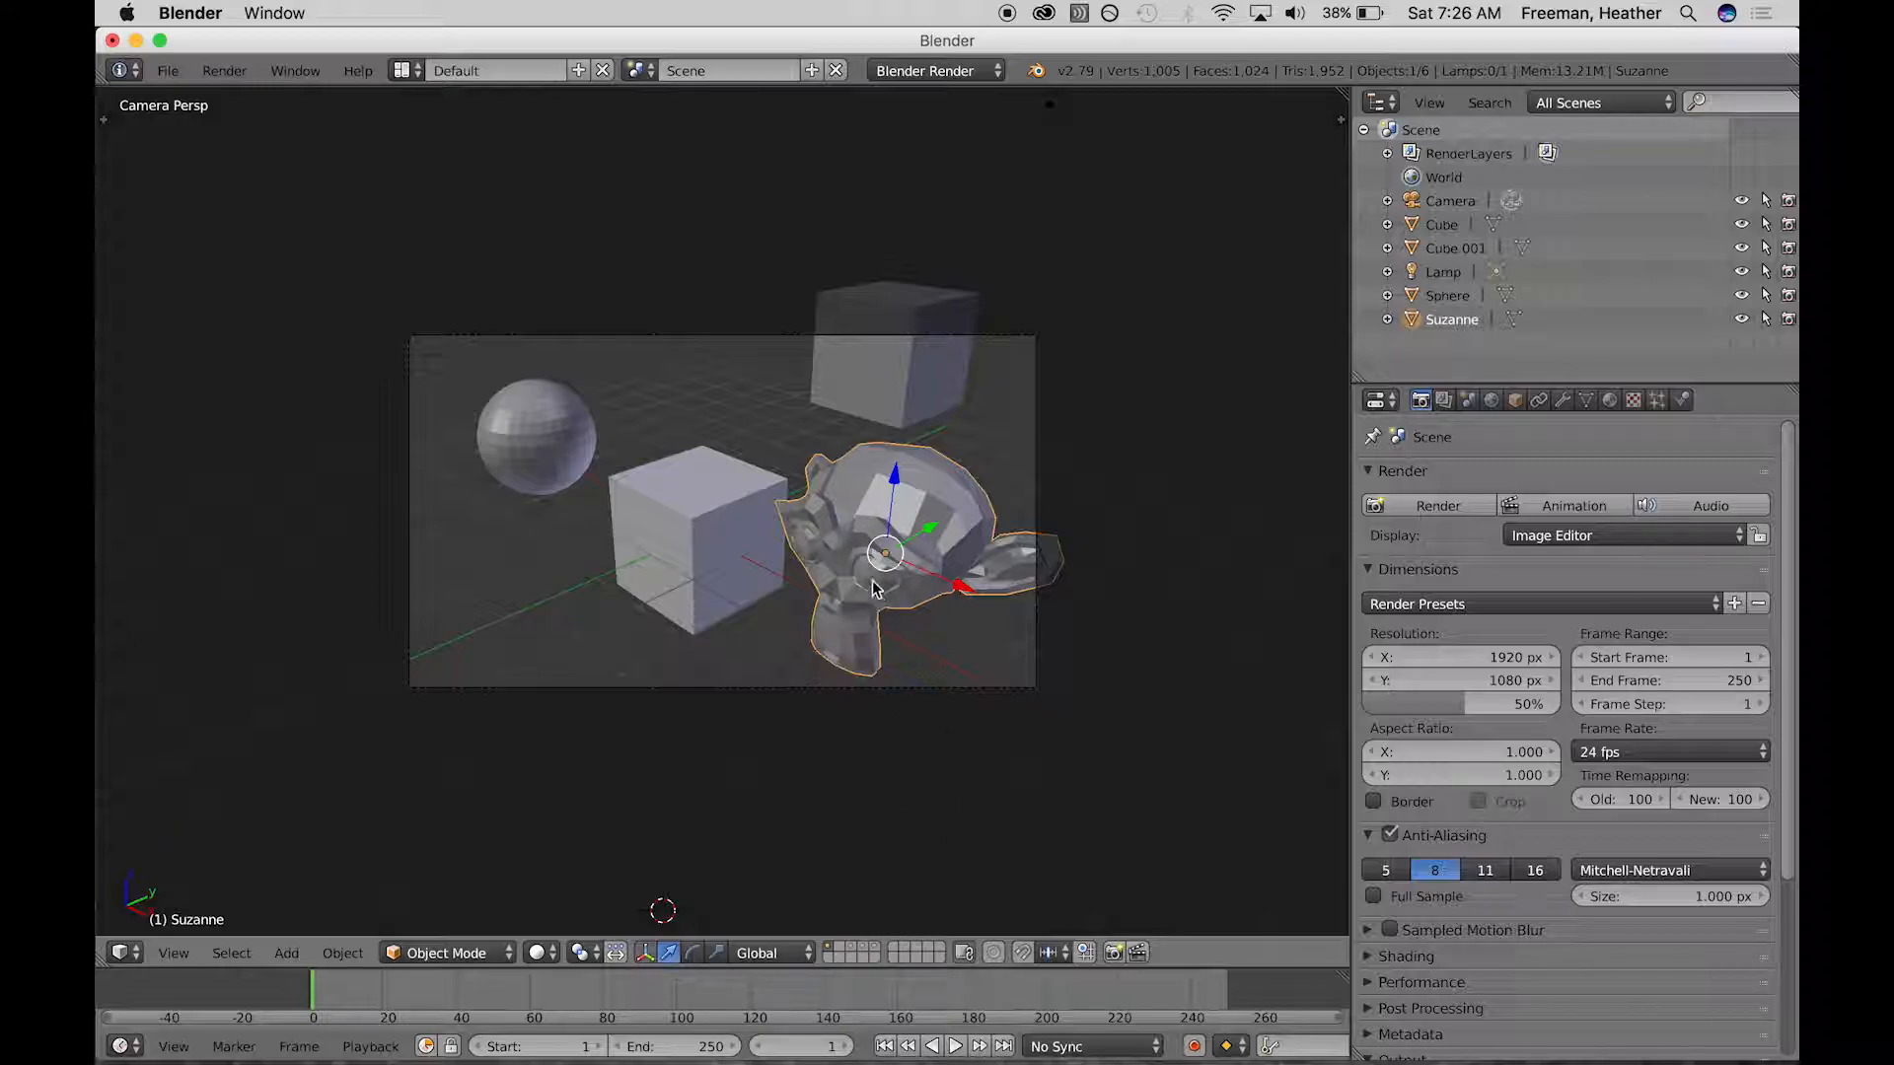
pyautogui.press('m')
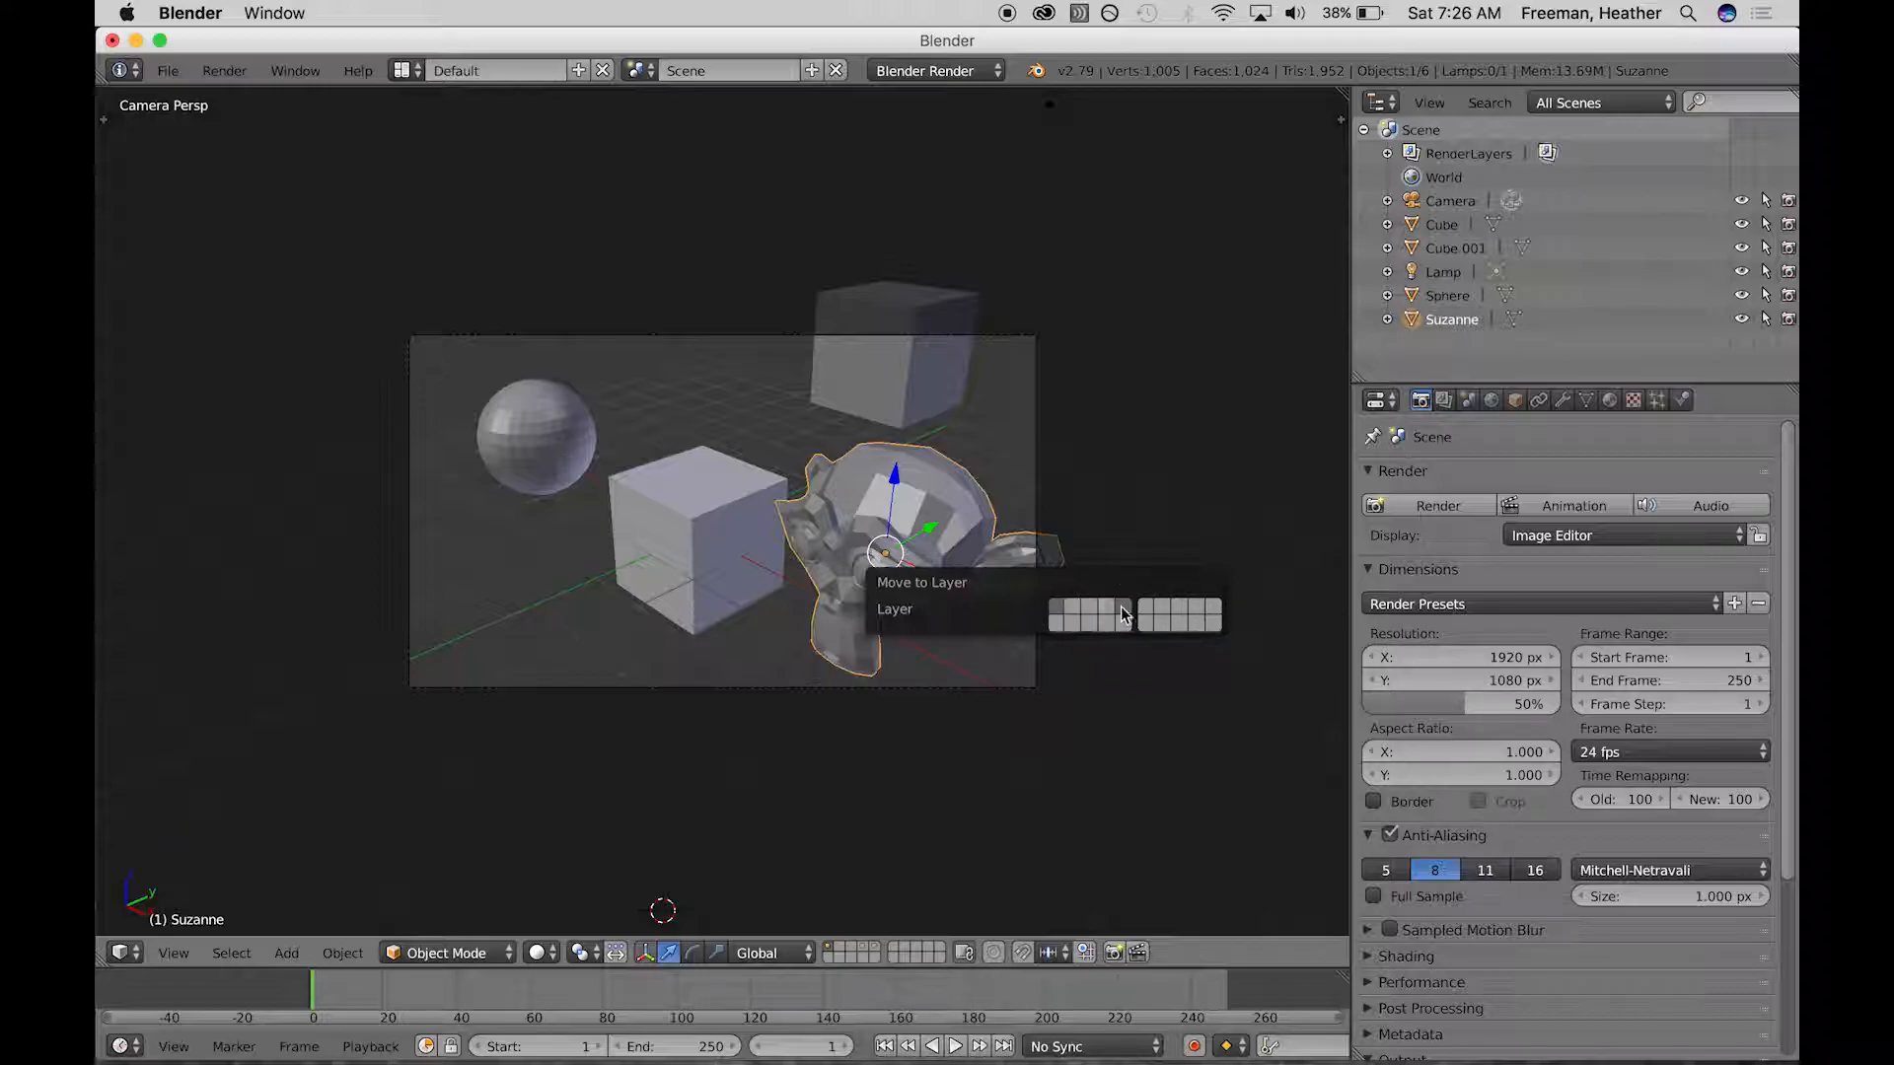
pyautogui.click(1009, 514)
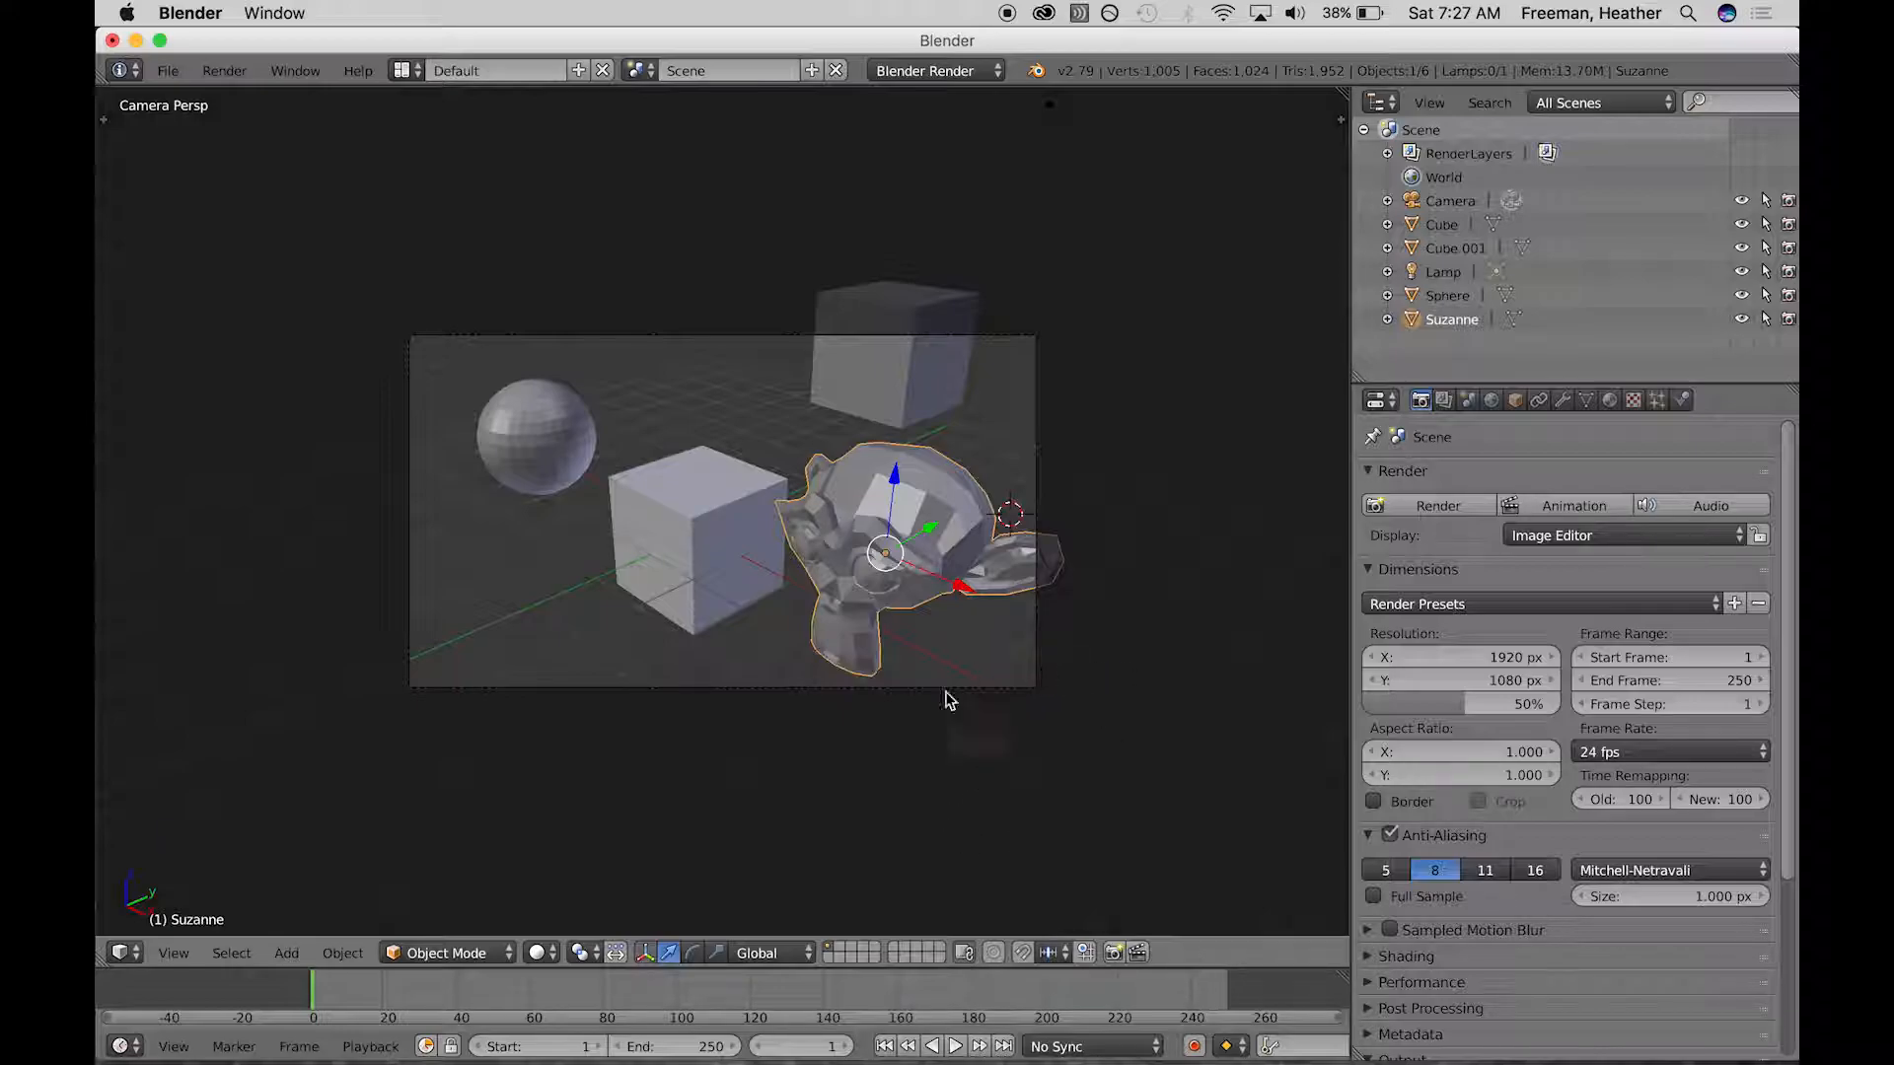
# - Leave the camera view to look at the whole scene, and return to the camera view
pyautogui.click(168, 73)
pyautogui.click(169, 77)
pyautogui.press('KP_0')
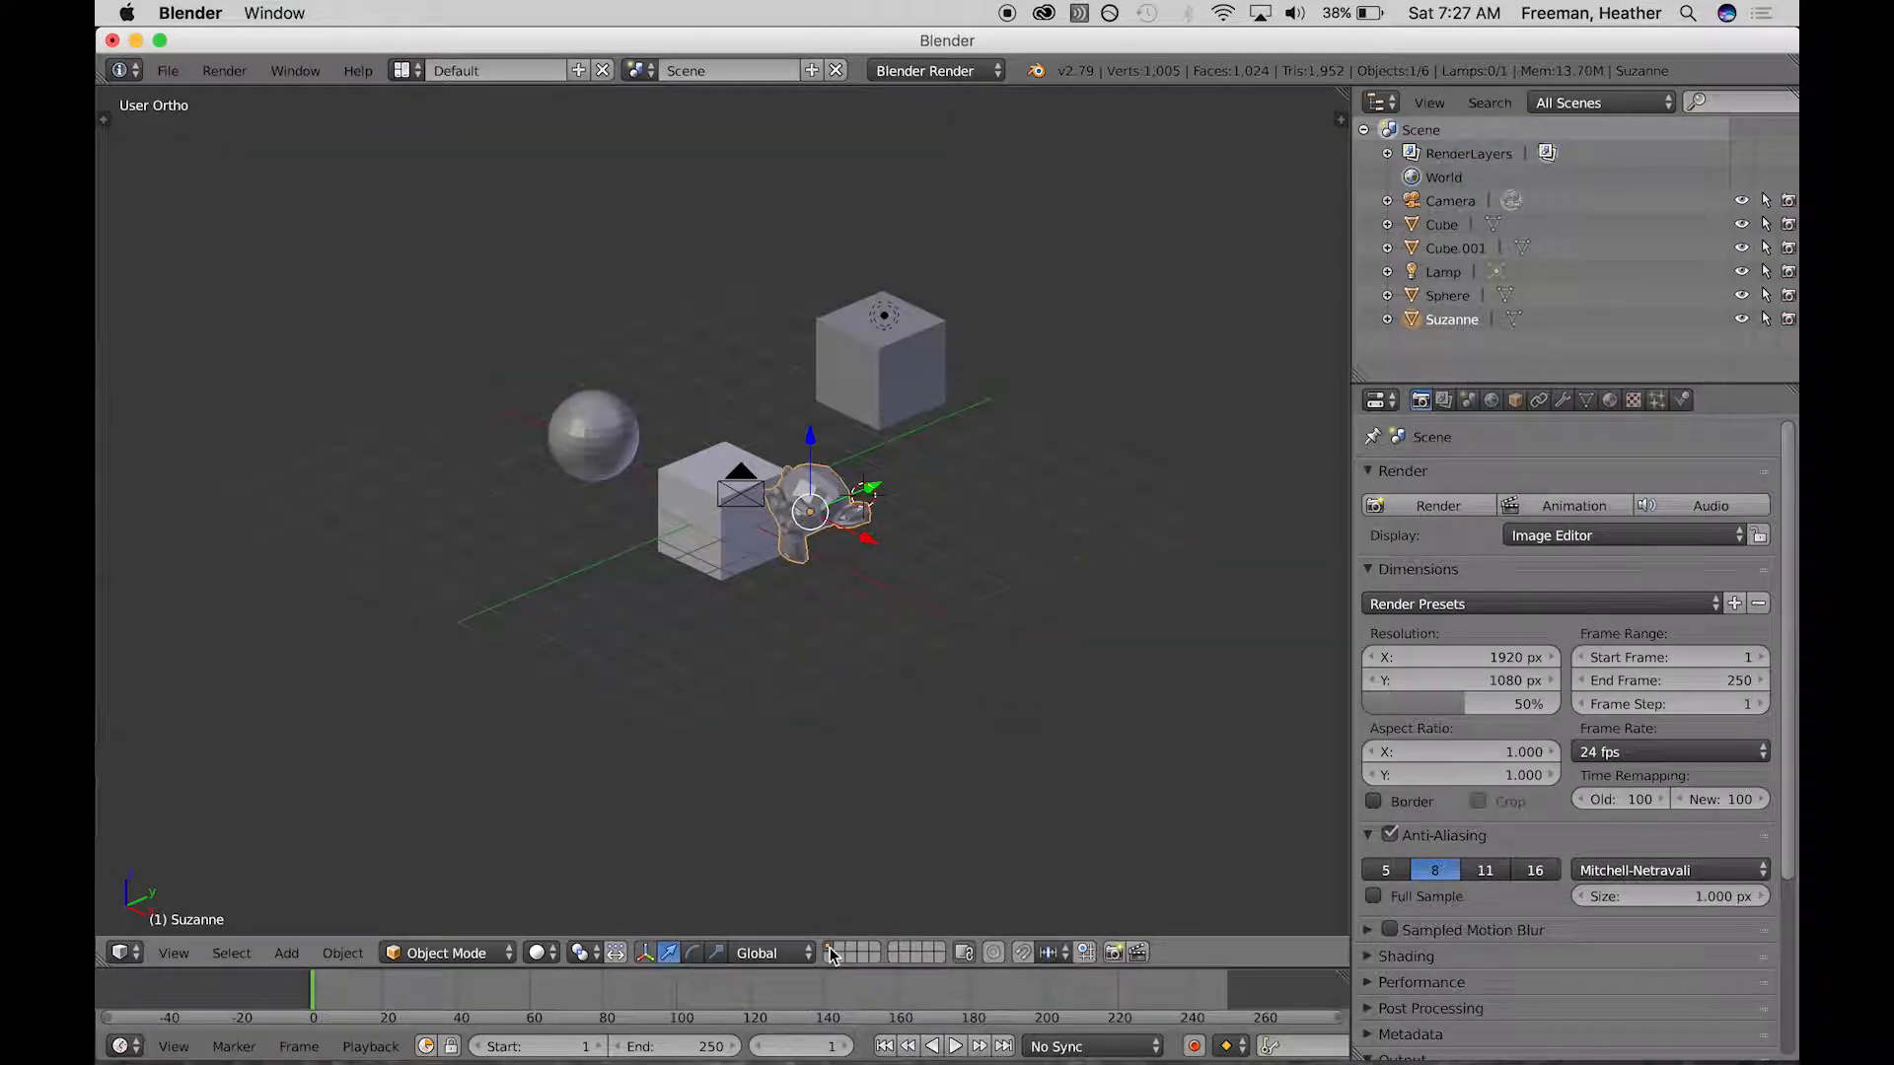
pyautogui.moveTo(826, 693)
pyautogui.mouseDown(button='middle')
pyautogui.moveTo(866, 728)
pyautogui.moveTo(850, 665)
pyautogui.mouseUp(button='middle')
pyautogui.press('KP_5')
pyautogui.press('KP_0')
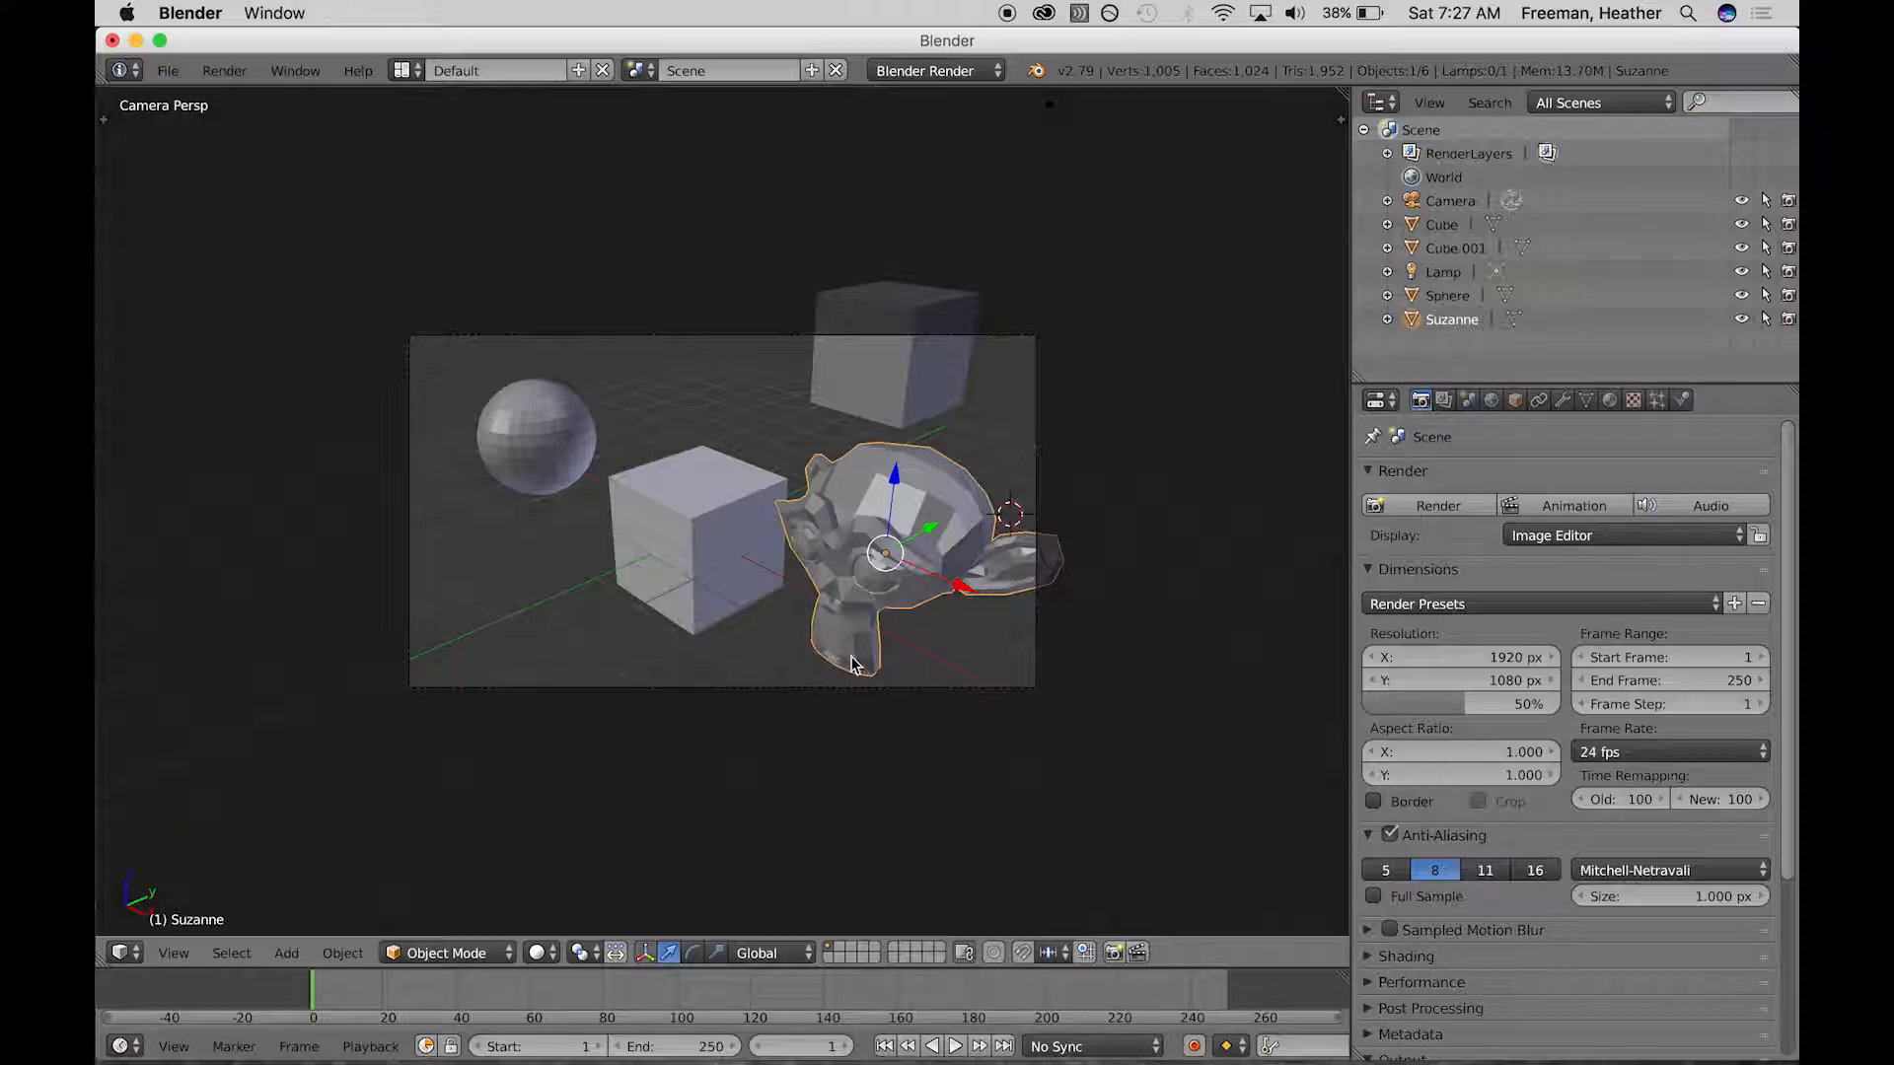
# - Start saving the scene as a new Blender file and browse to the Desktop
pyautogui.click(618, 38)
pyautogui.moveTo(618, 38); pyautogui.dragTo(639, 39)
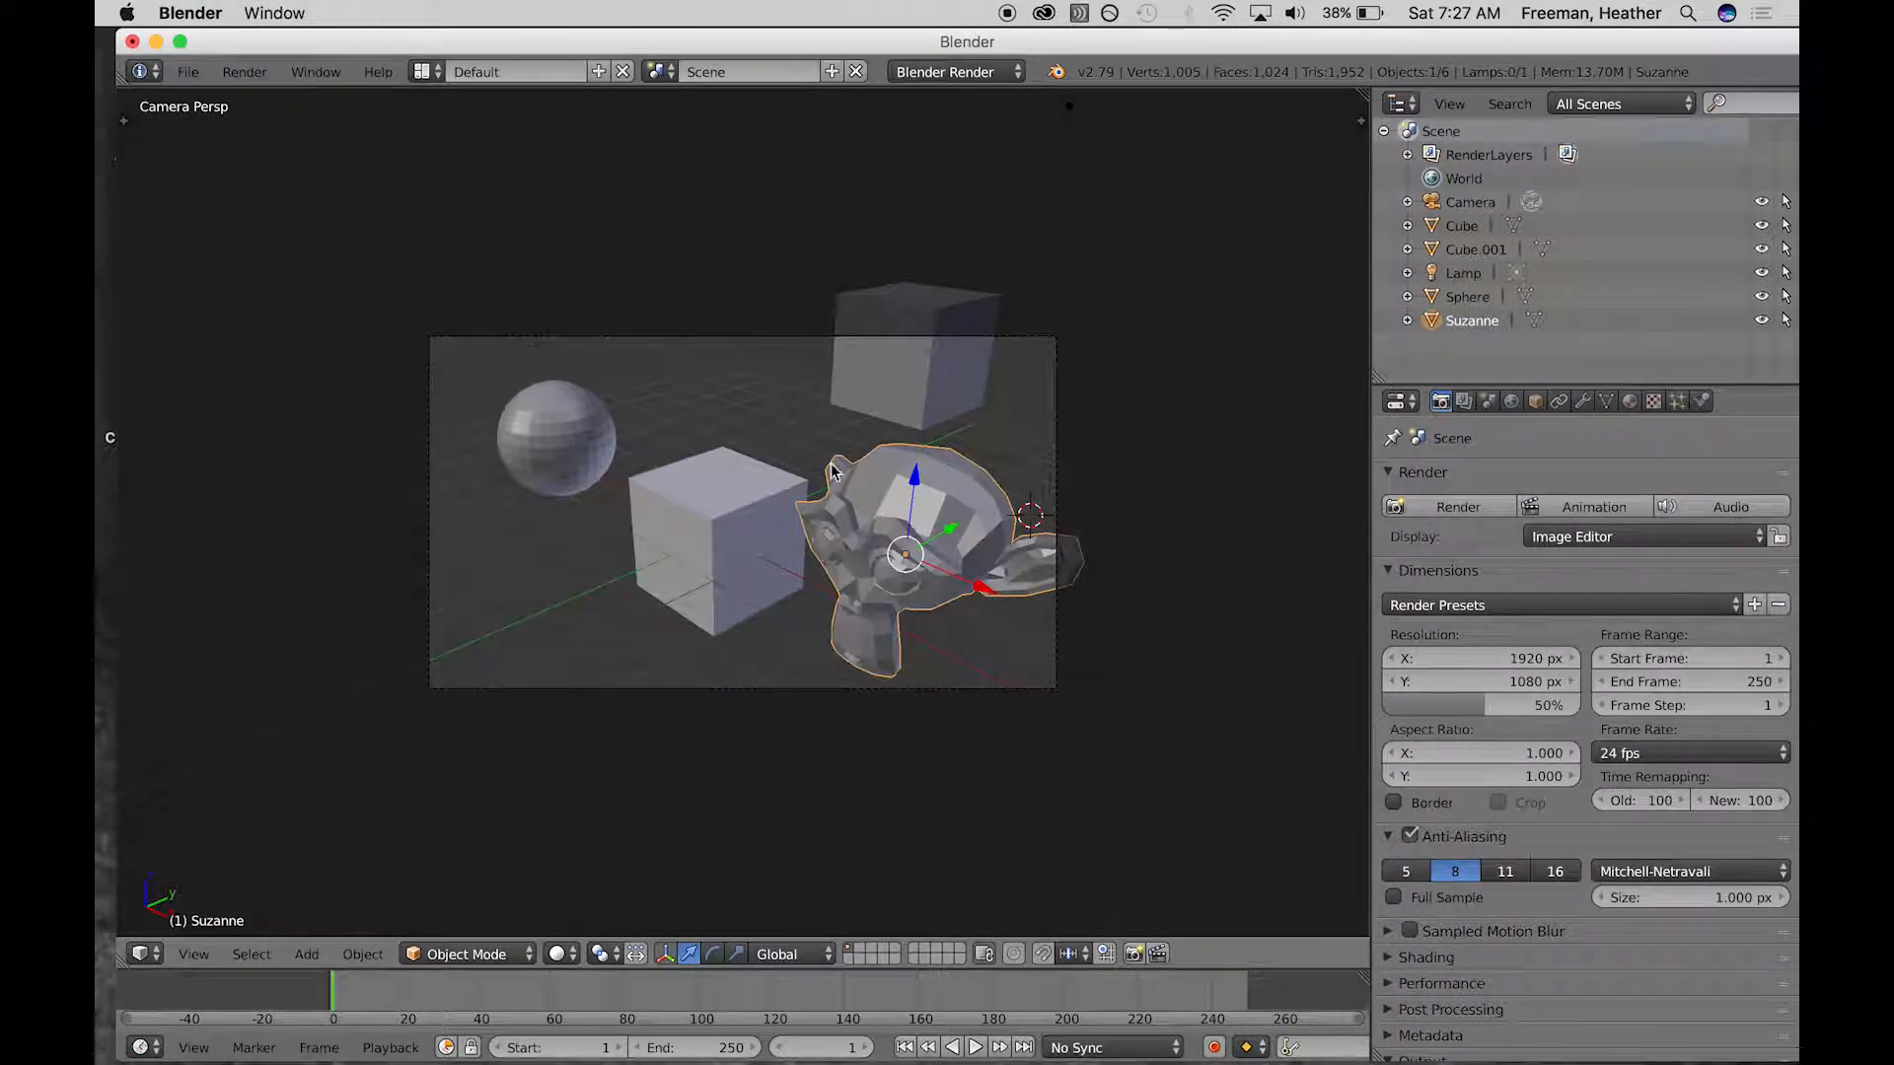
pyautogui.click(188, 72)
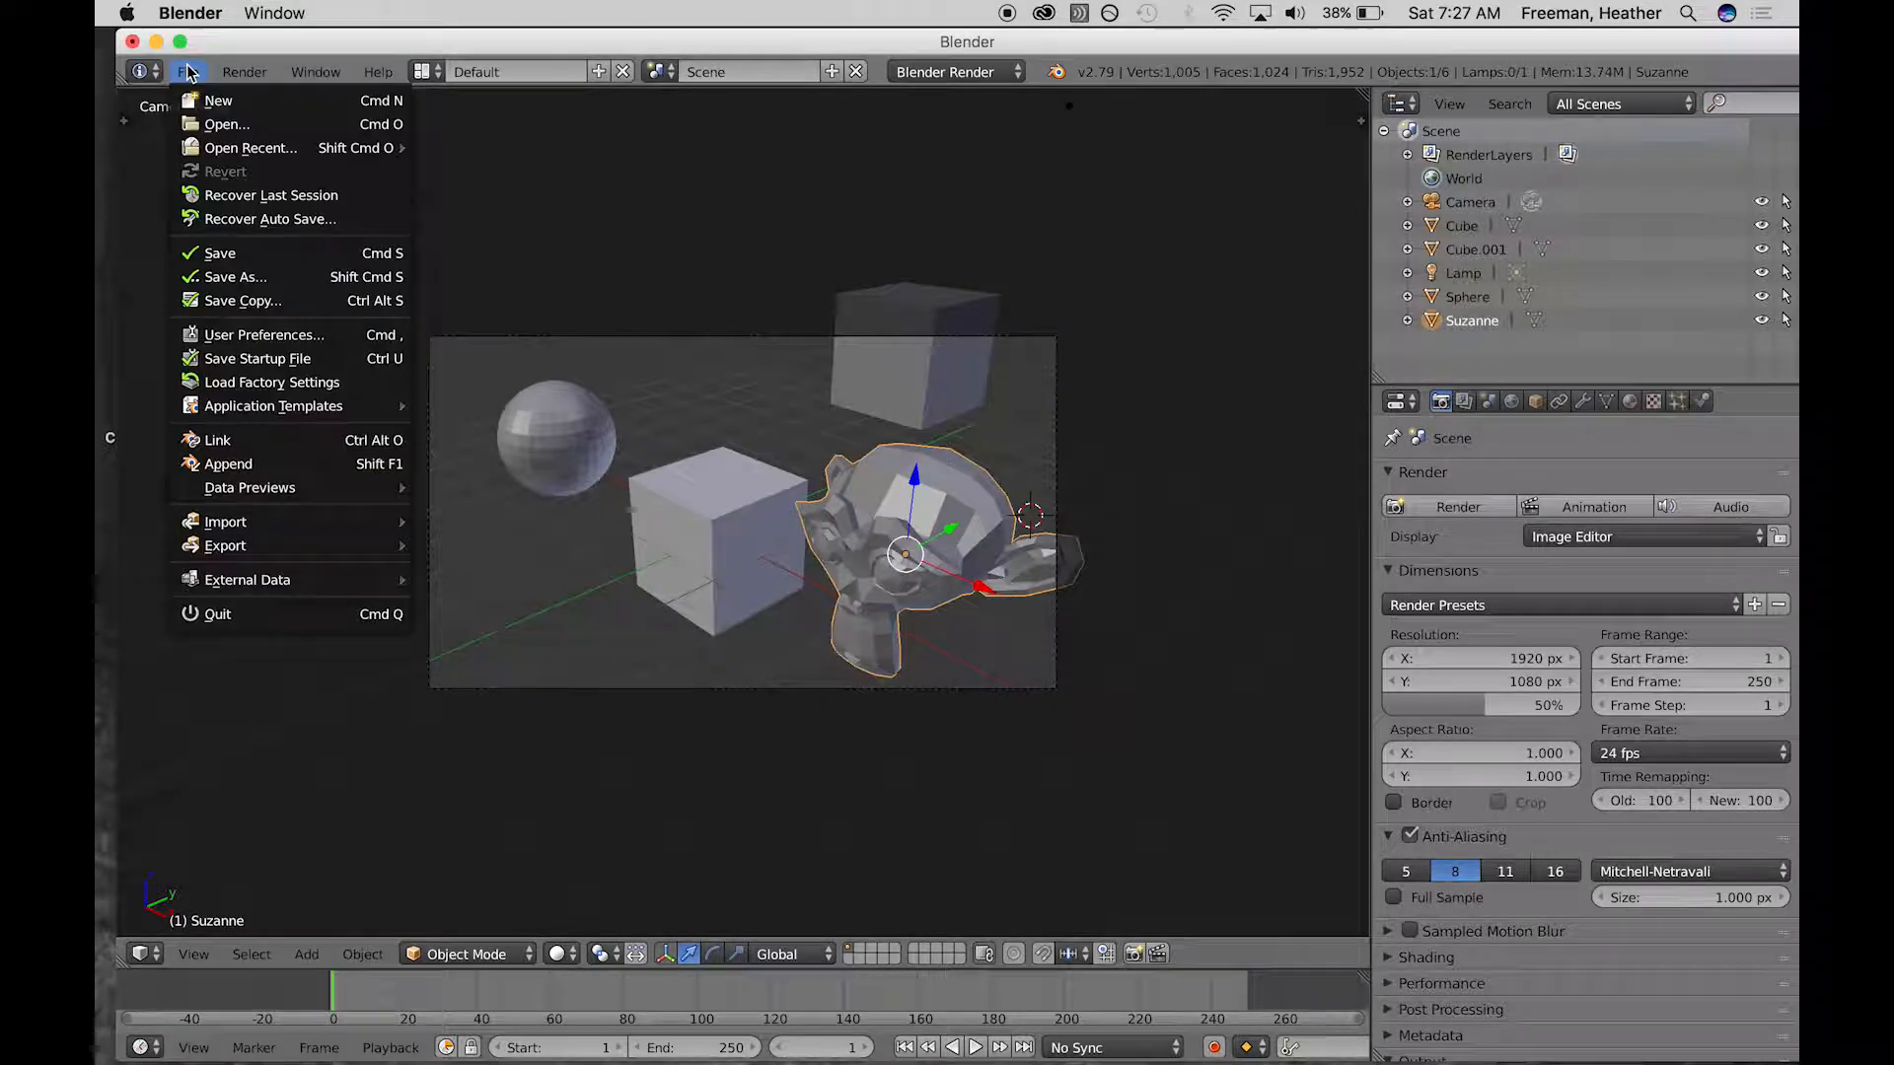
pyautogui.click(261, 288)
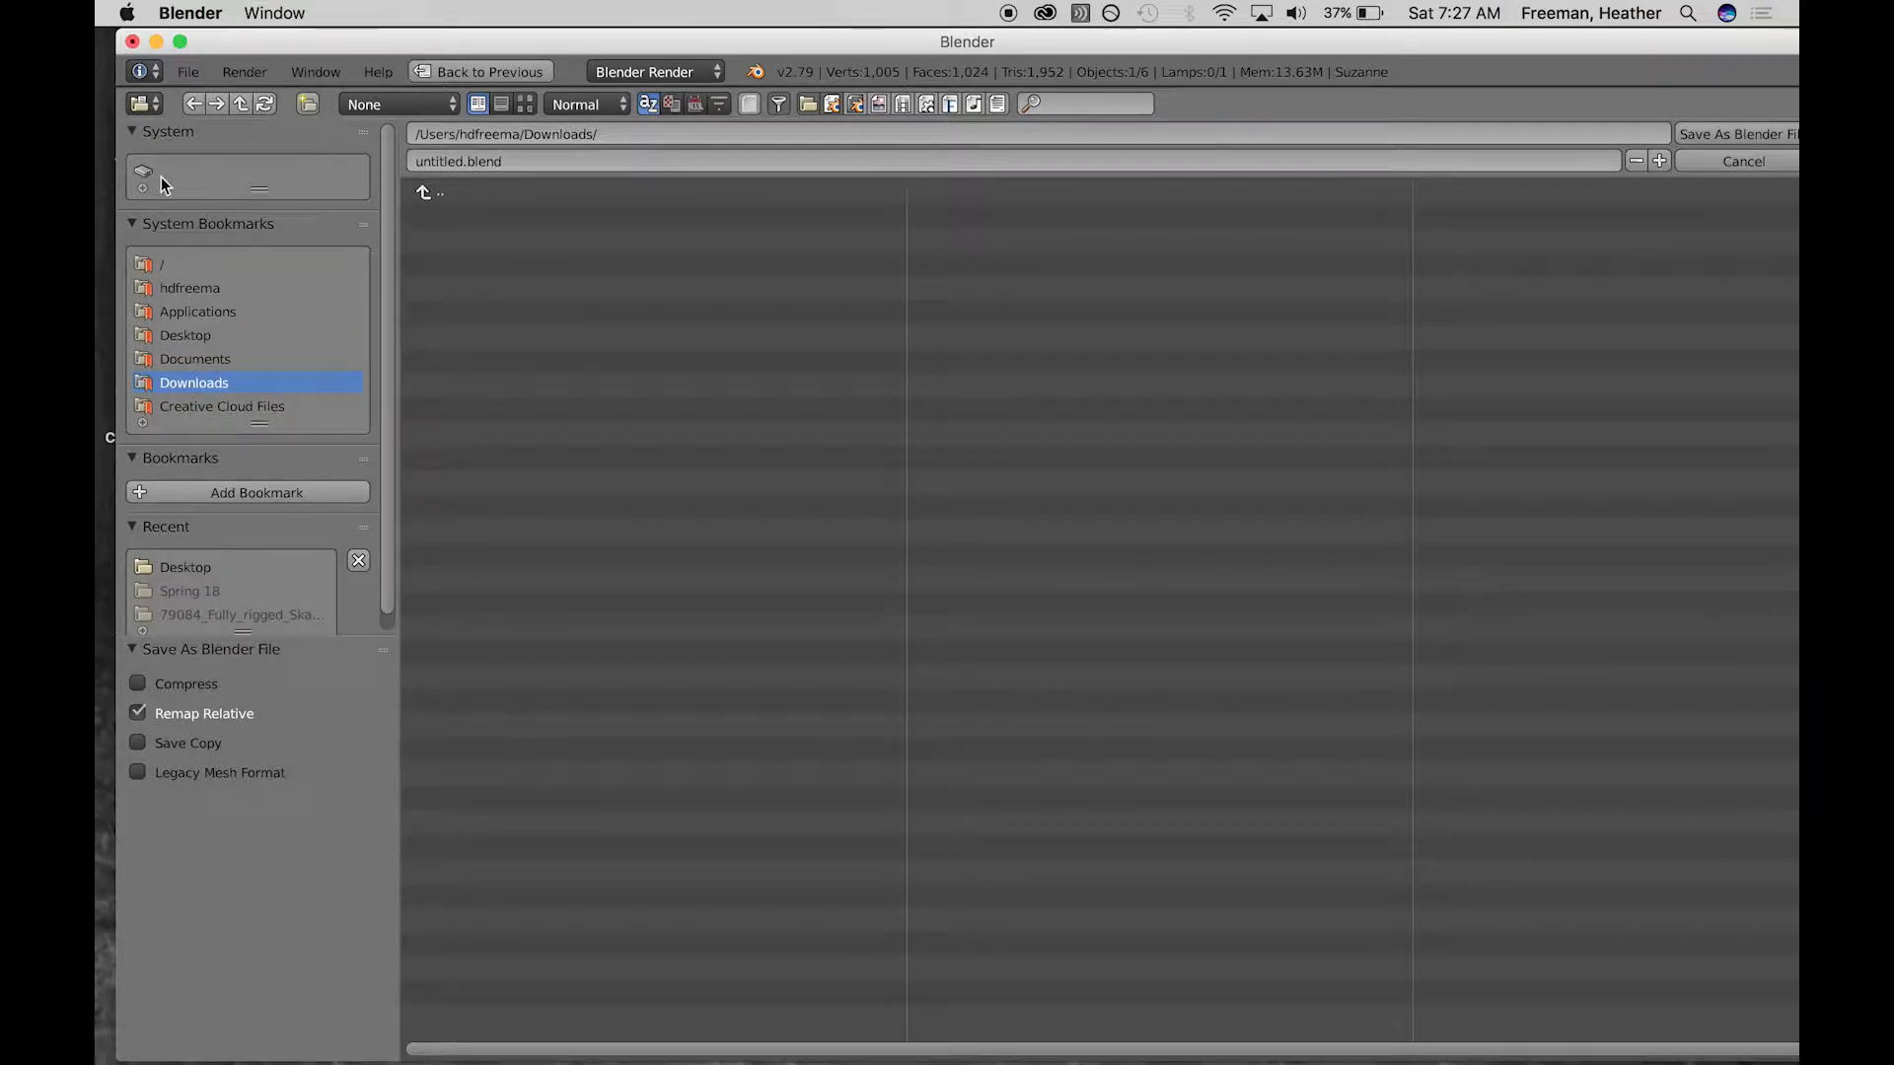
pyautogui.click(198, 336)
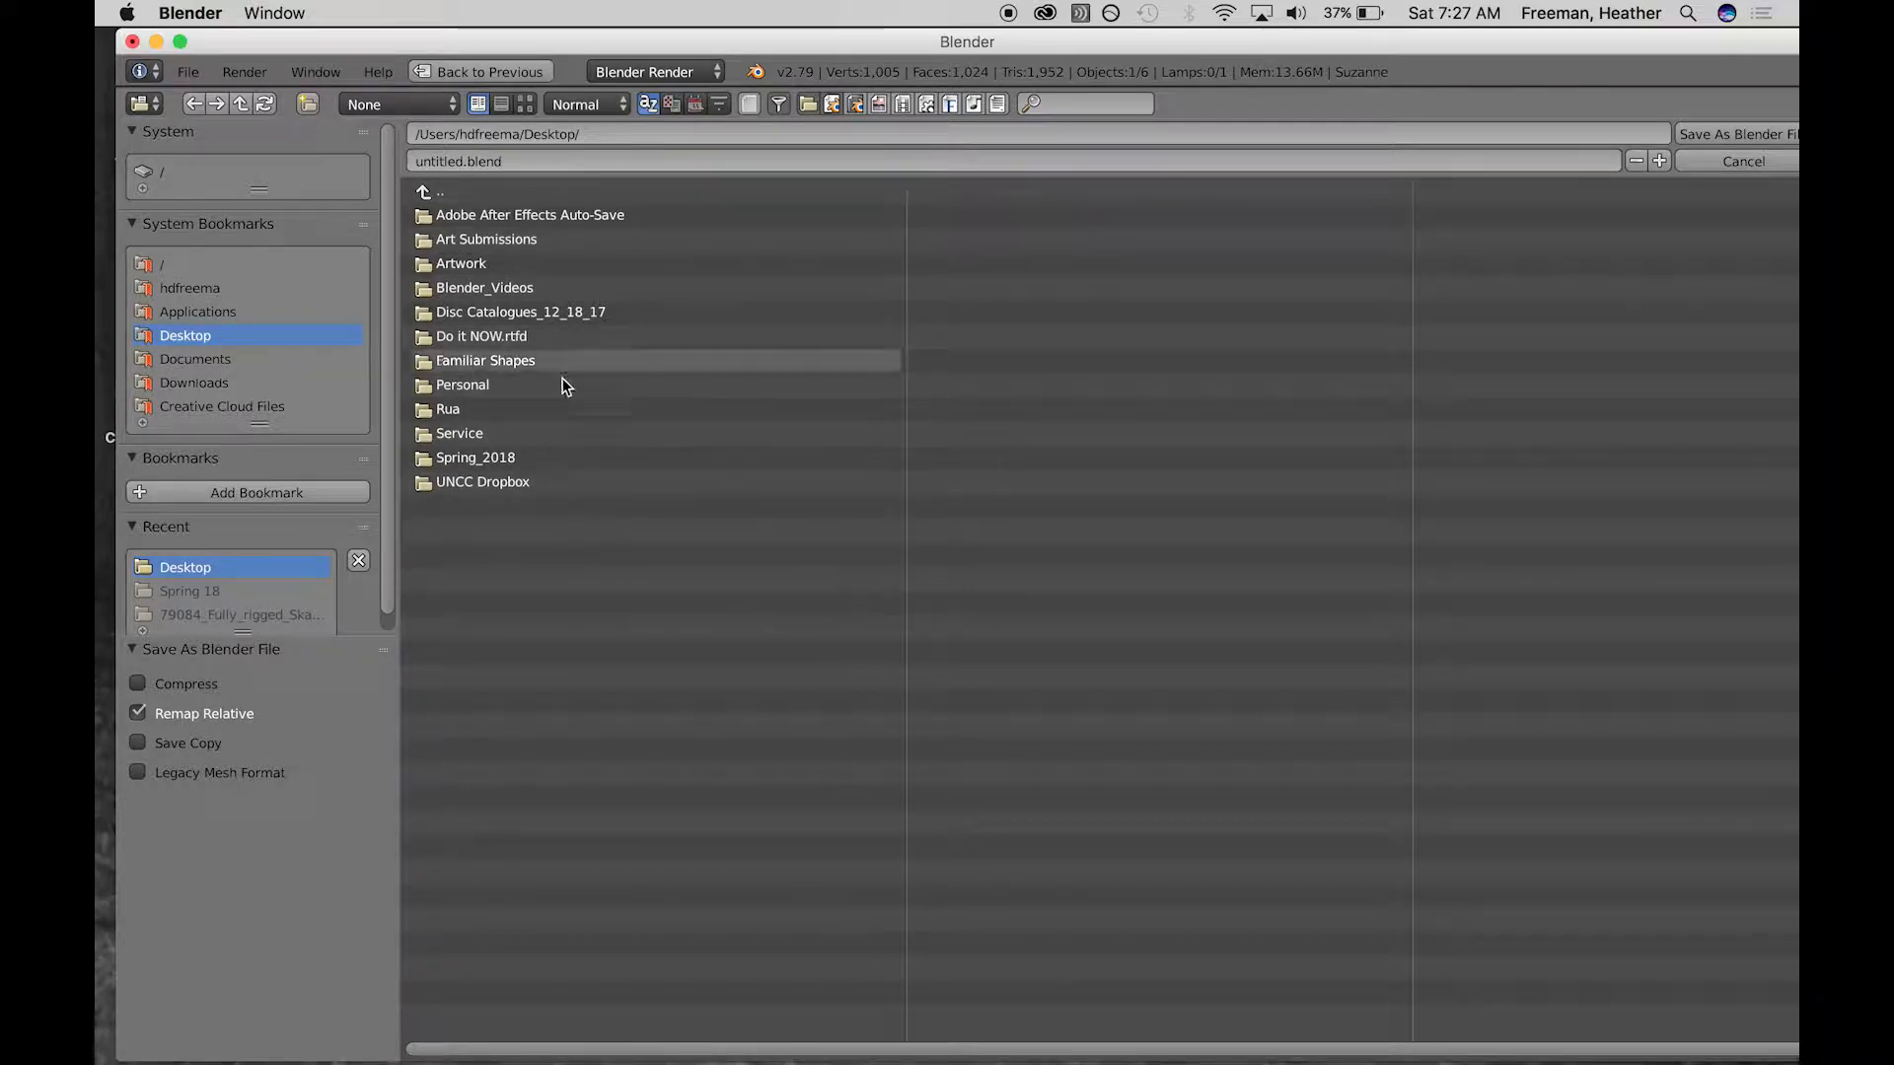
# - Create a new folder named Blender_Module_1 on the Desktop
pyautogui.click(808, 106)
pyautogui.click(808, 106)
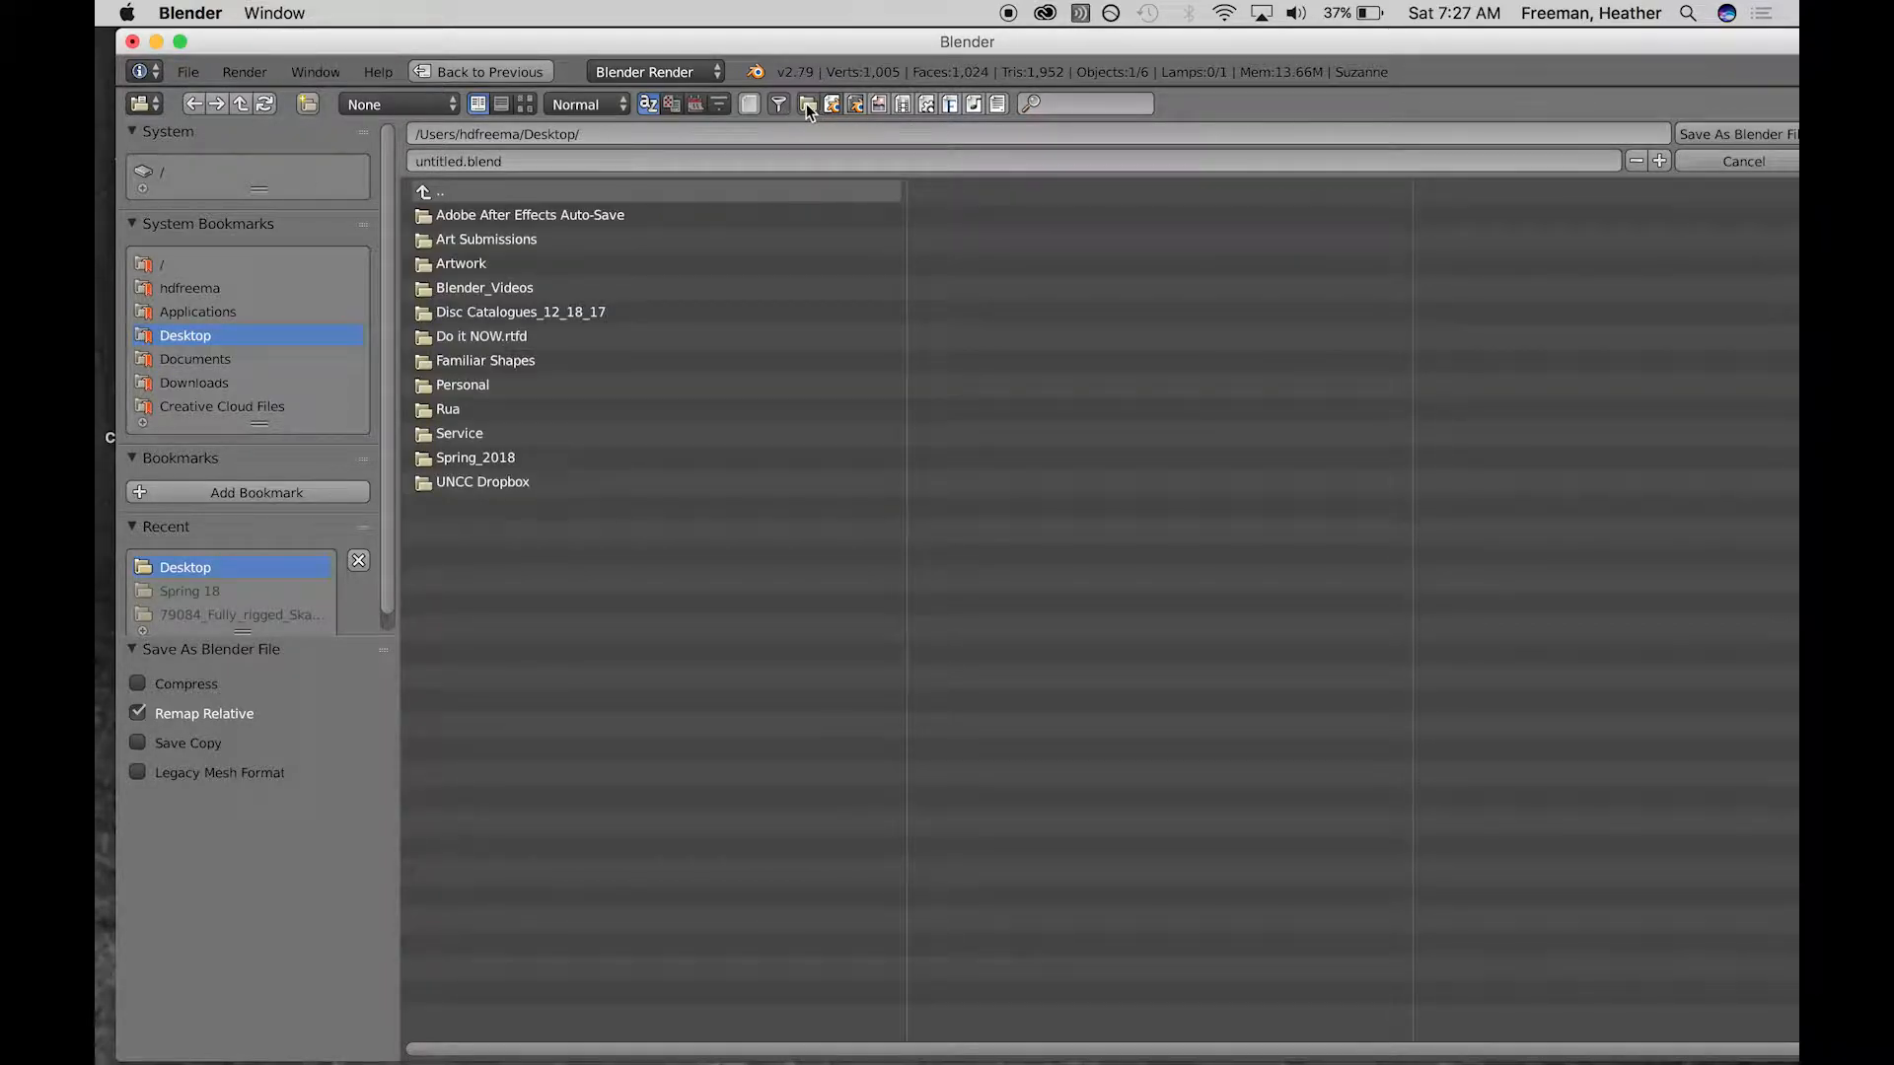
pyautogui.click(306, 106)
pyautogui.write('Blender_Module_1')
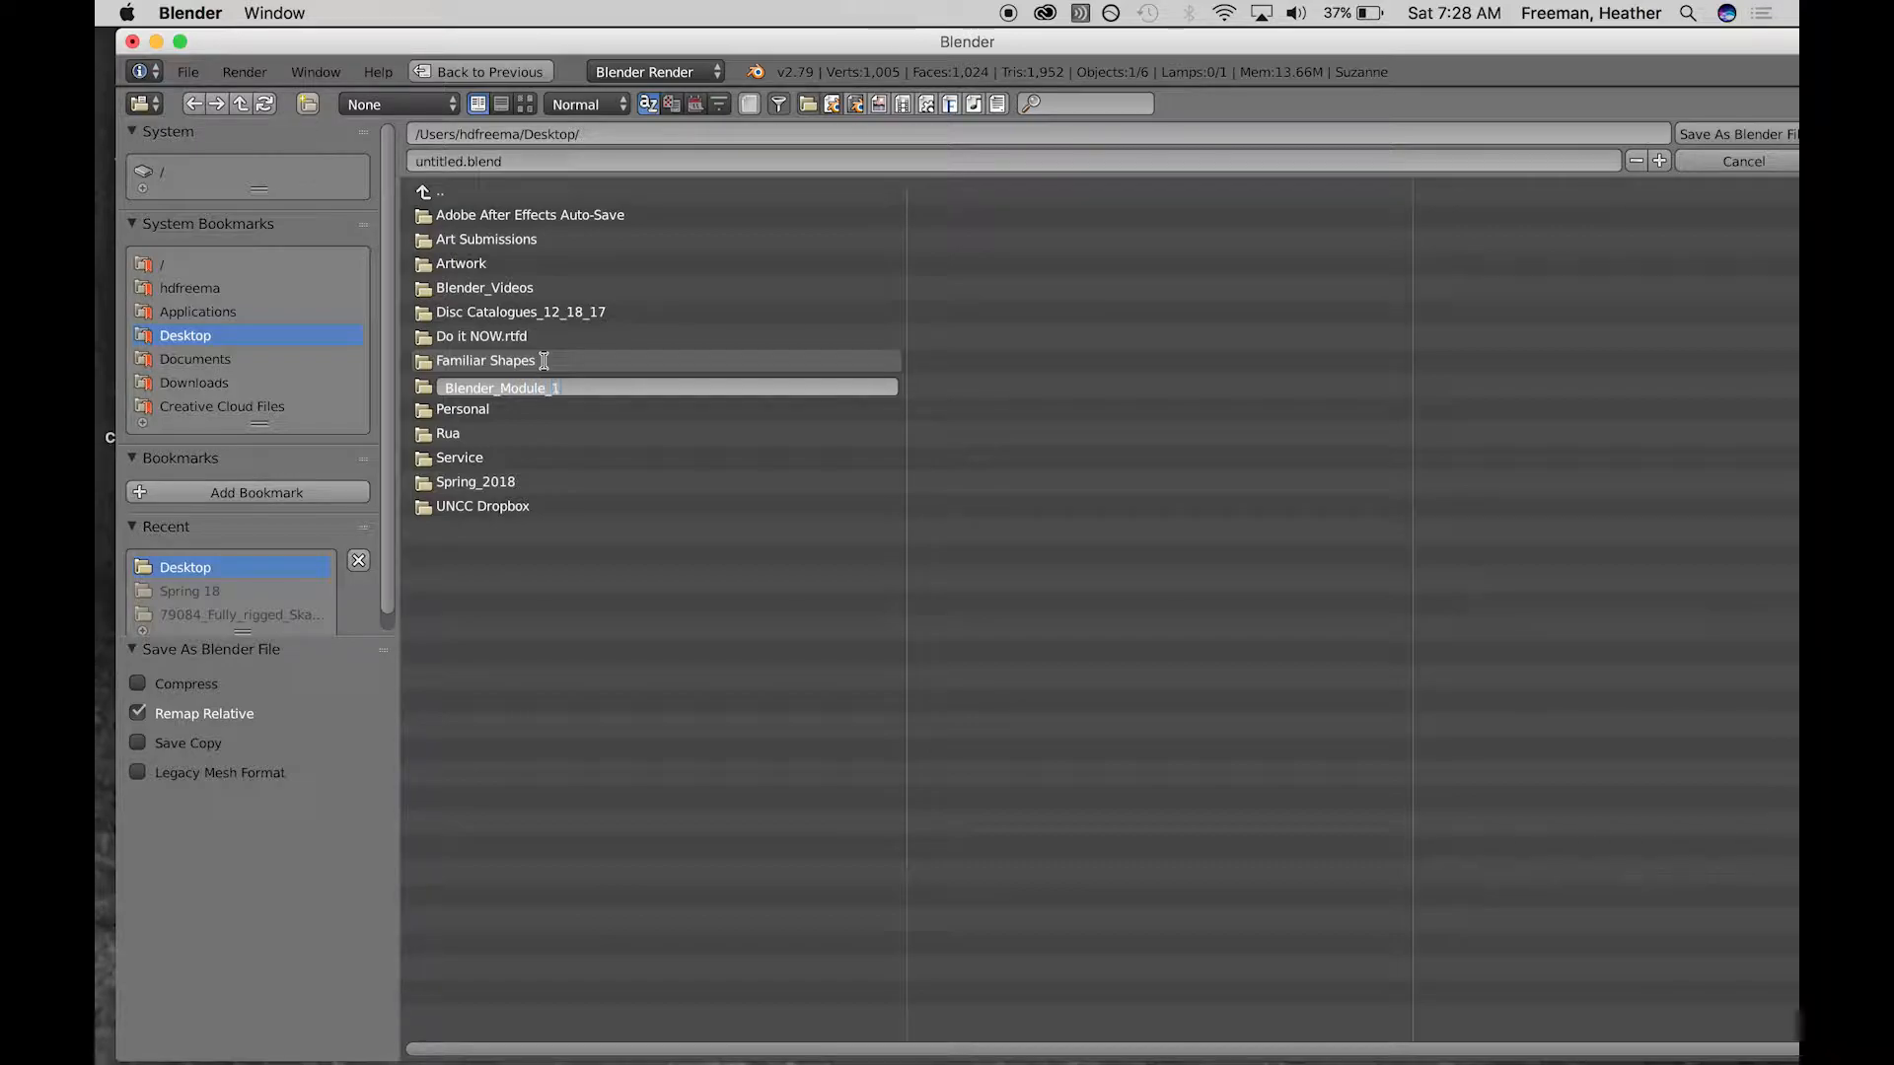
pyautogui.press('Return')
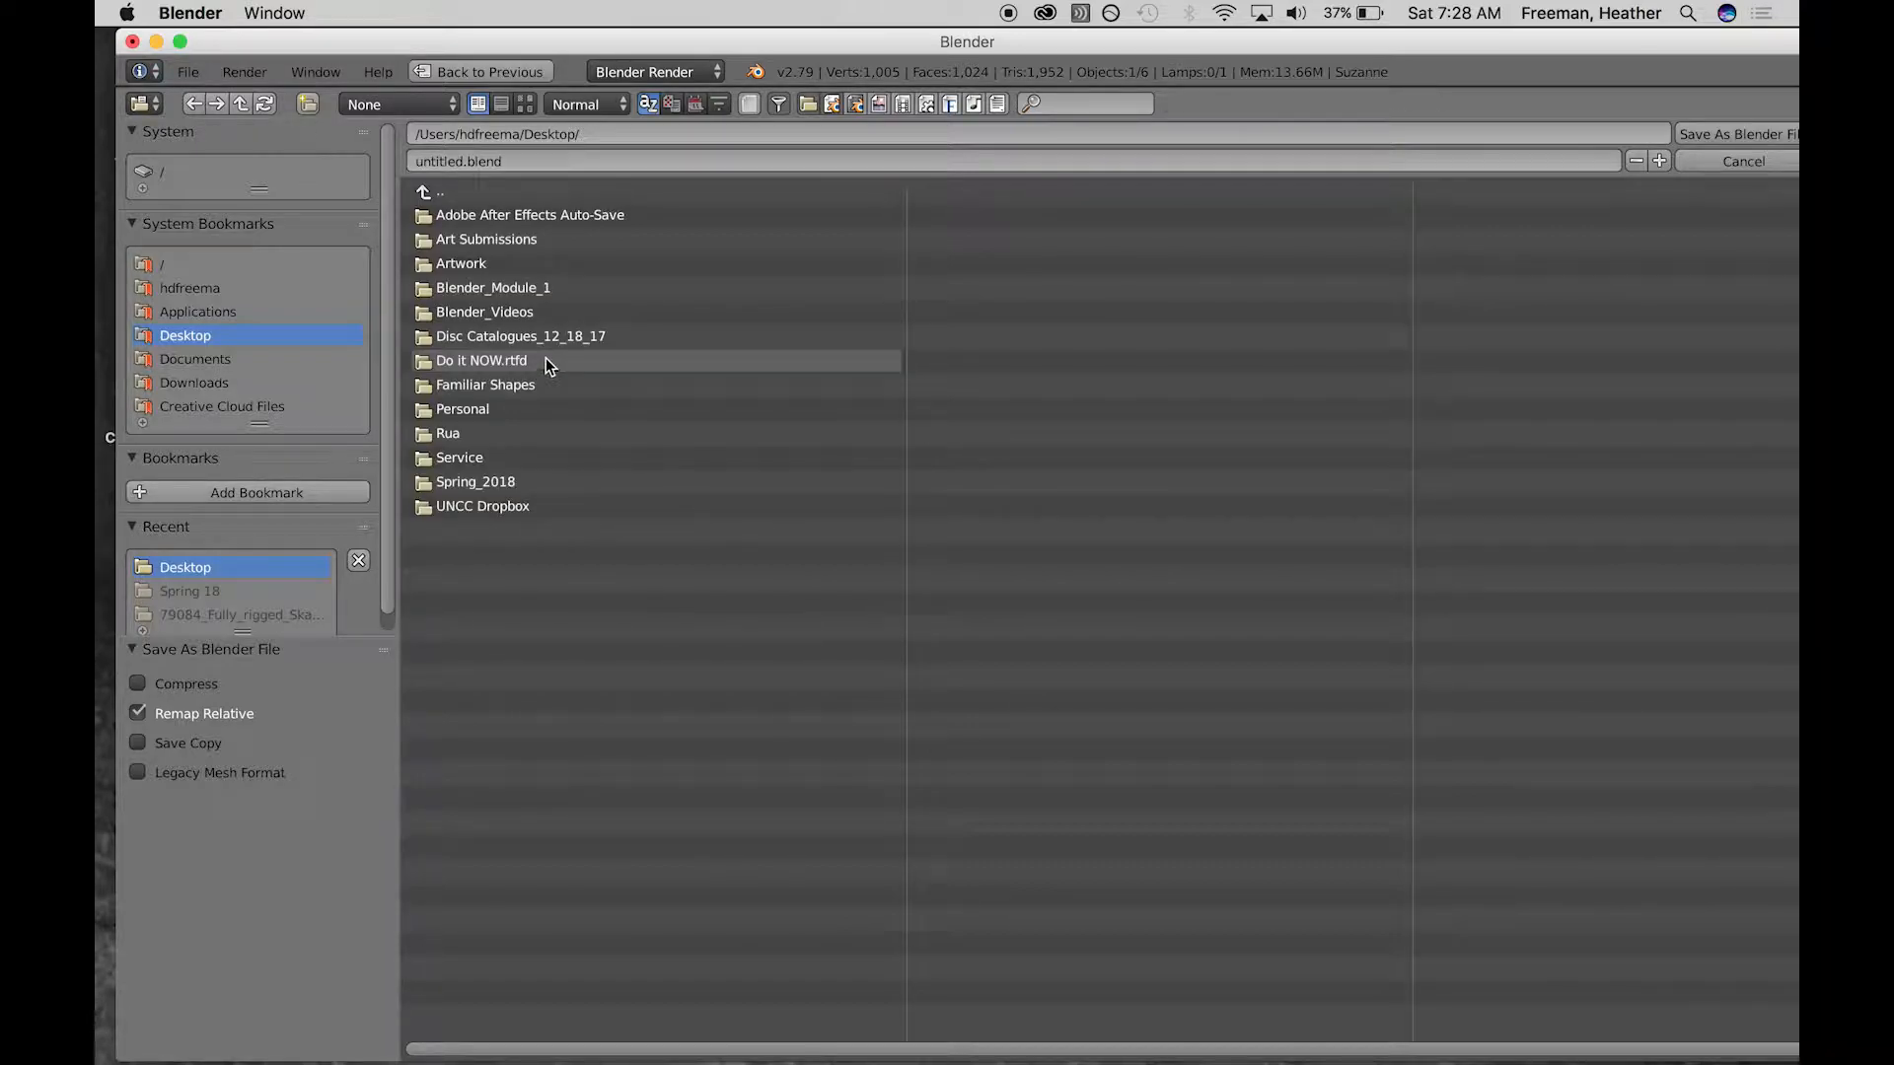
# - Open the Blender_Module_1 folder and enter navigation_studies as the file name
pyautogui.click(519, 288)
pyautogui.click(465, 165)
pyautogui.moveTo(463, 162); pyautogui.dragTo(413, 157)
pyautogui.write('Davisation_')
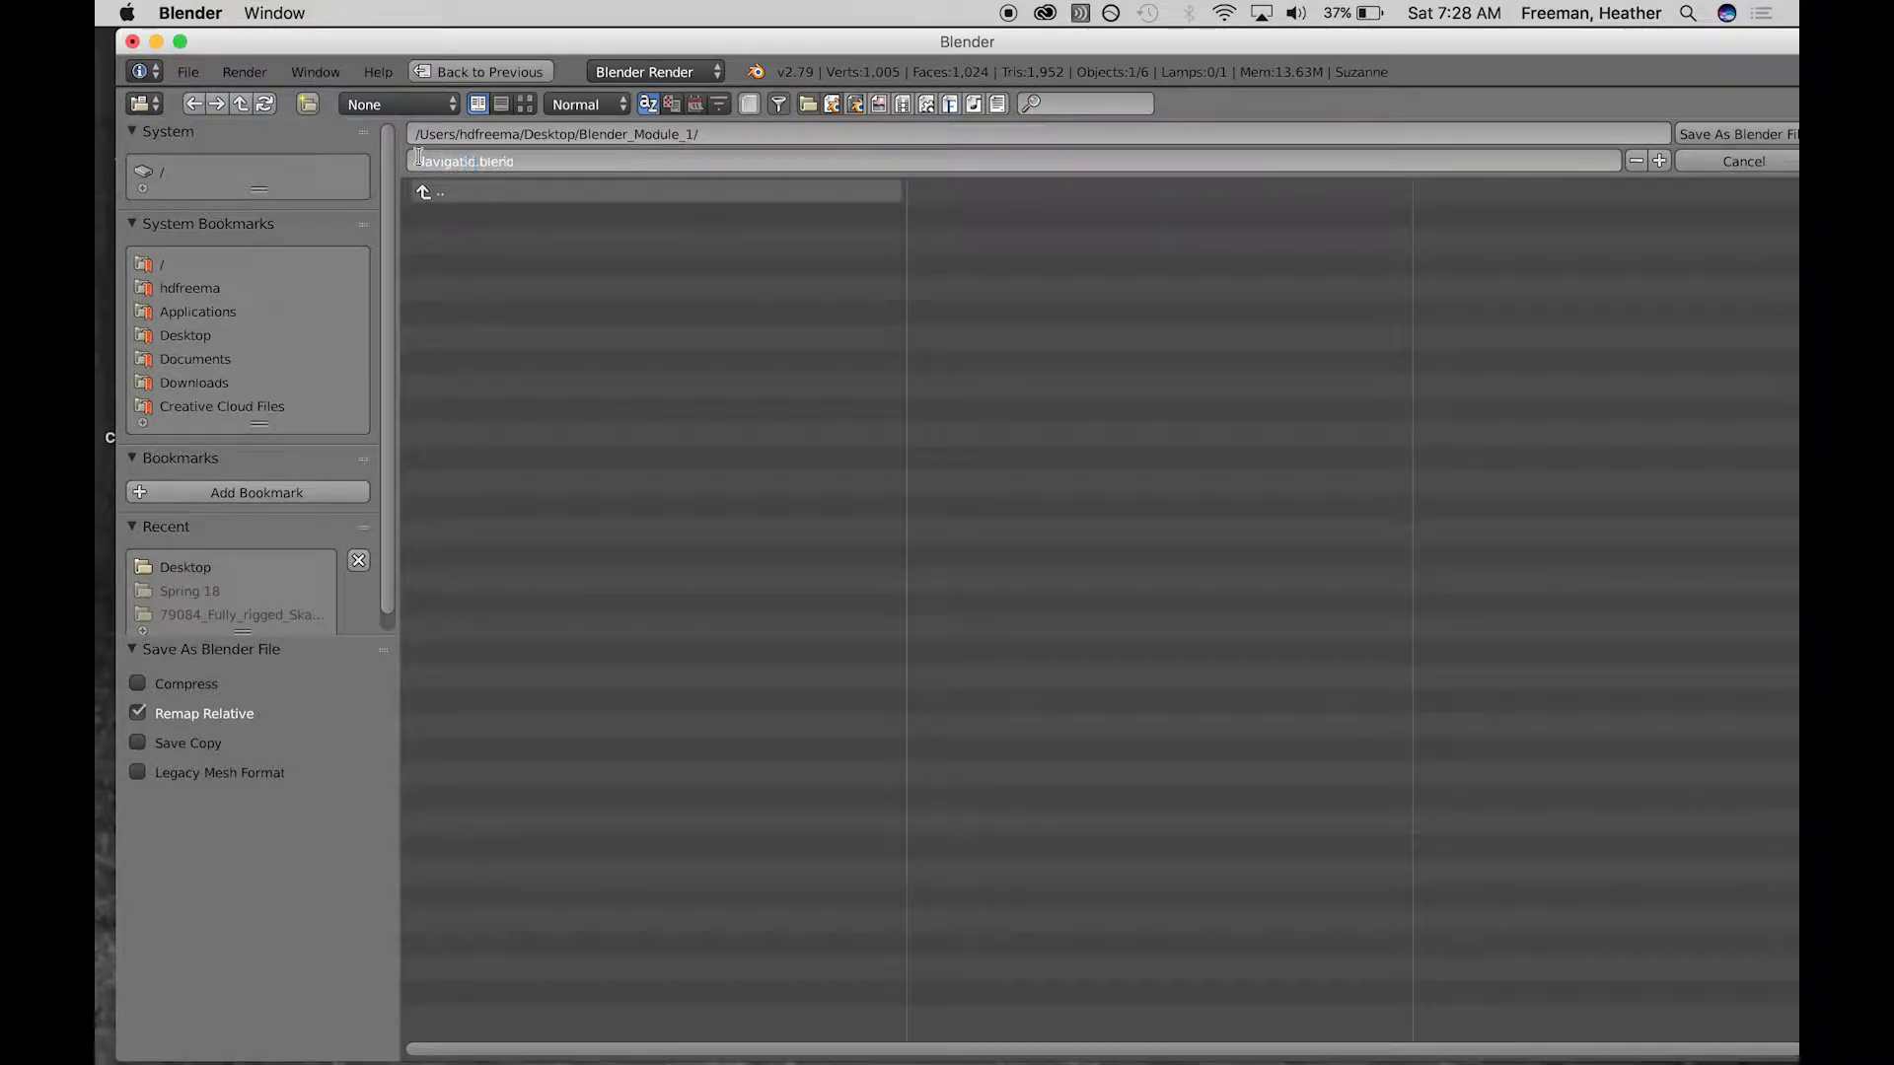
pyautogui.write('stidoes')
pyautogui.press('BackSpace')
pyautogui.press('BackSpace')
pyautogui.press('BackSpace')
pyautogui.press('BackSpace')
pyautogui.write('tudies')
pyautogui.press('BackSpace')
# - Prefix the file name with the author's surname and an underscore, and save the Blender file
pyautogui.write('Freeman_n')
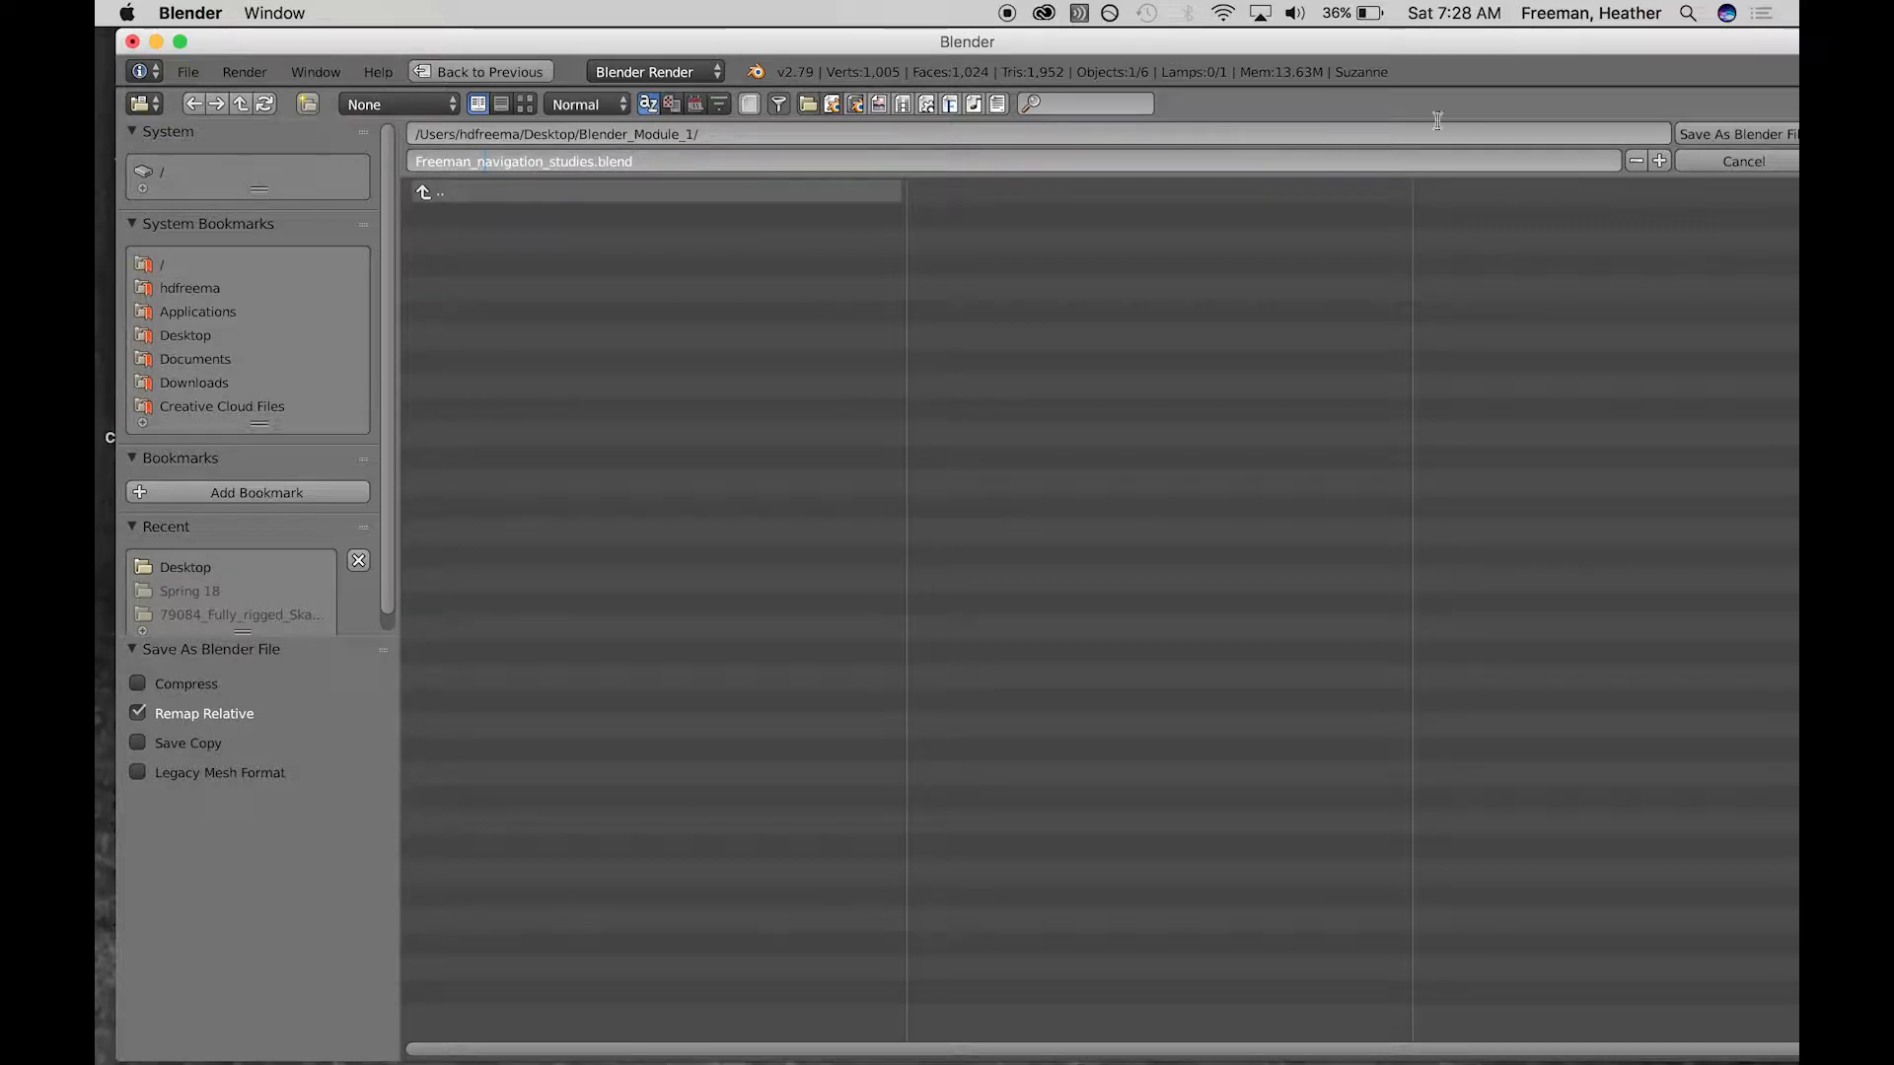
pyautogui.moveTo(1650, 47); pyautogui.dragTo(1630, 47)
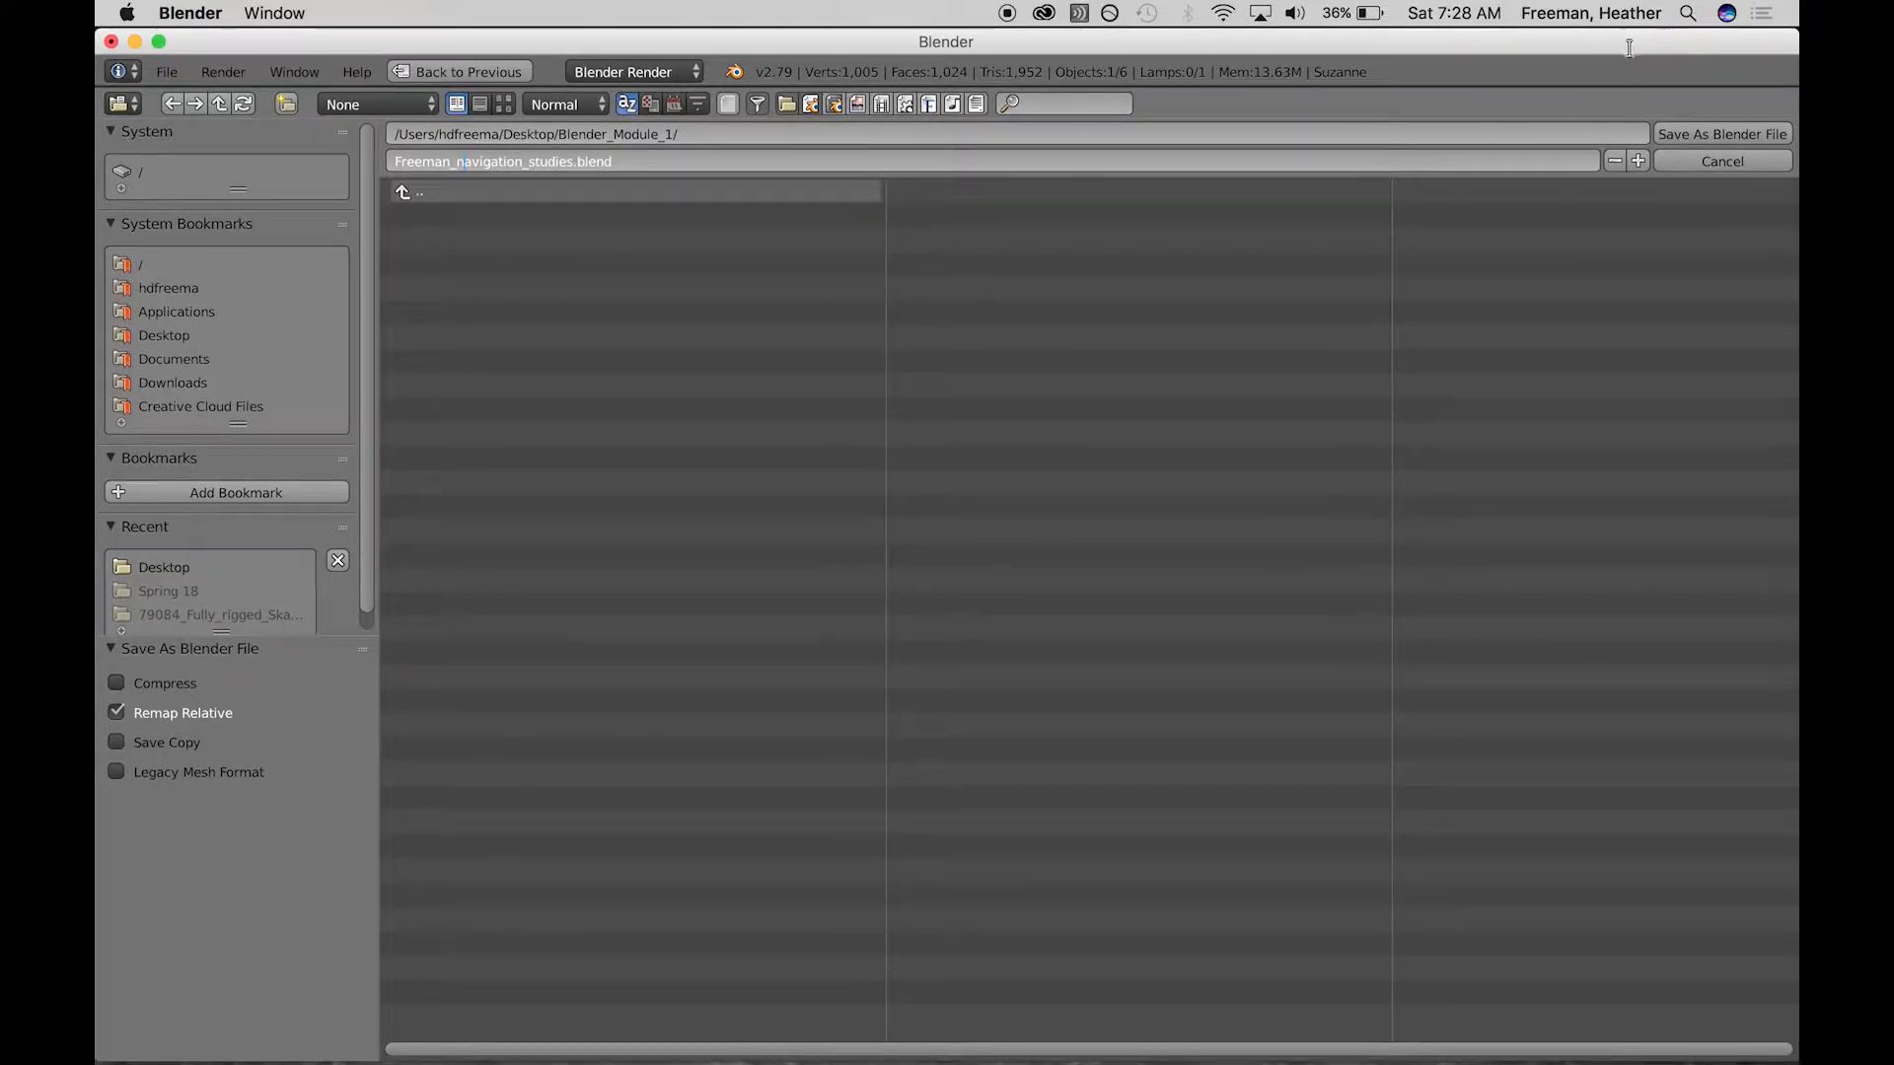
pyautogui.click(1705, 129)
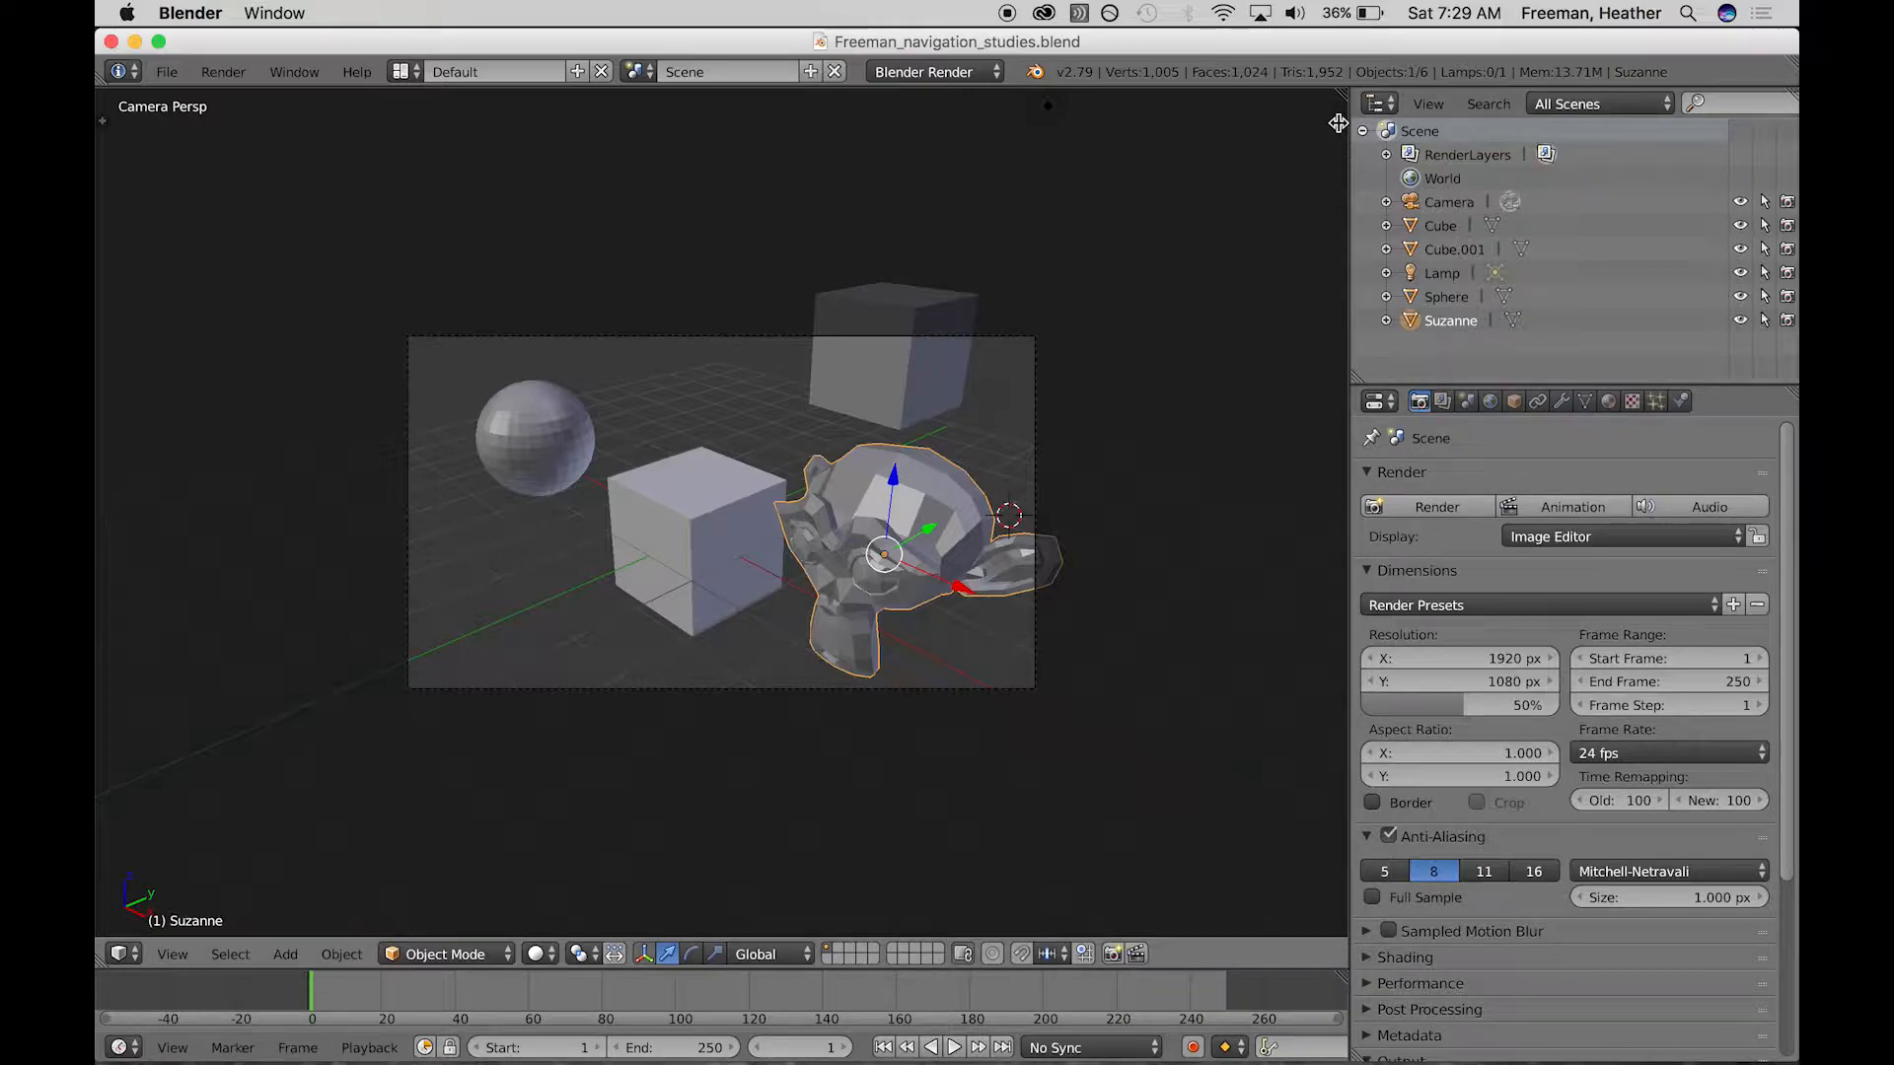
# - Render a still image of the scene from the camera using the scene's render settings
pyautogui.click(1338, 124)
pyautogui.moveTo(1133, 175); pyautogui.dragTo(1377, 171)
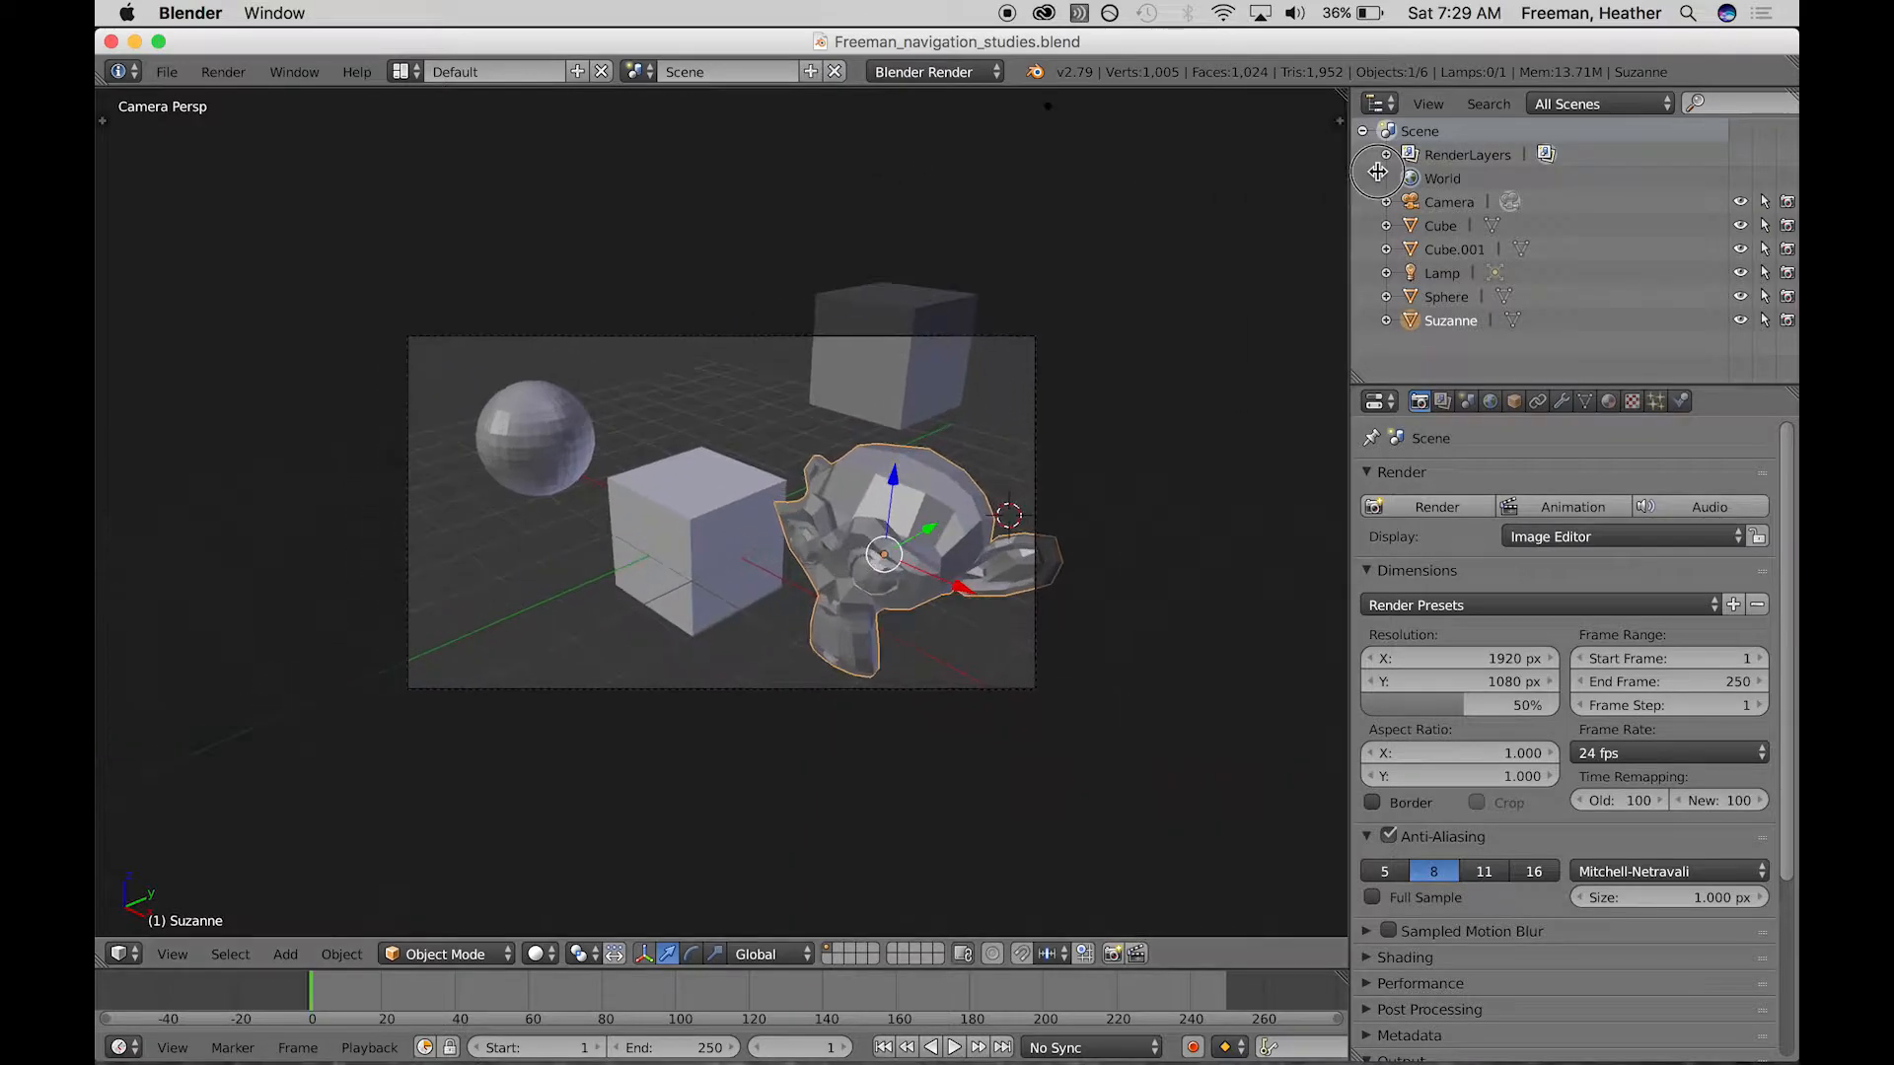
pyautogui.click(1442, 402)
pyautogui.click(1467, 401)
pyautogui.click(1422, 402)
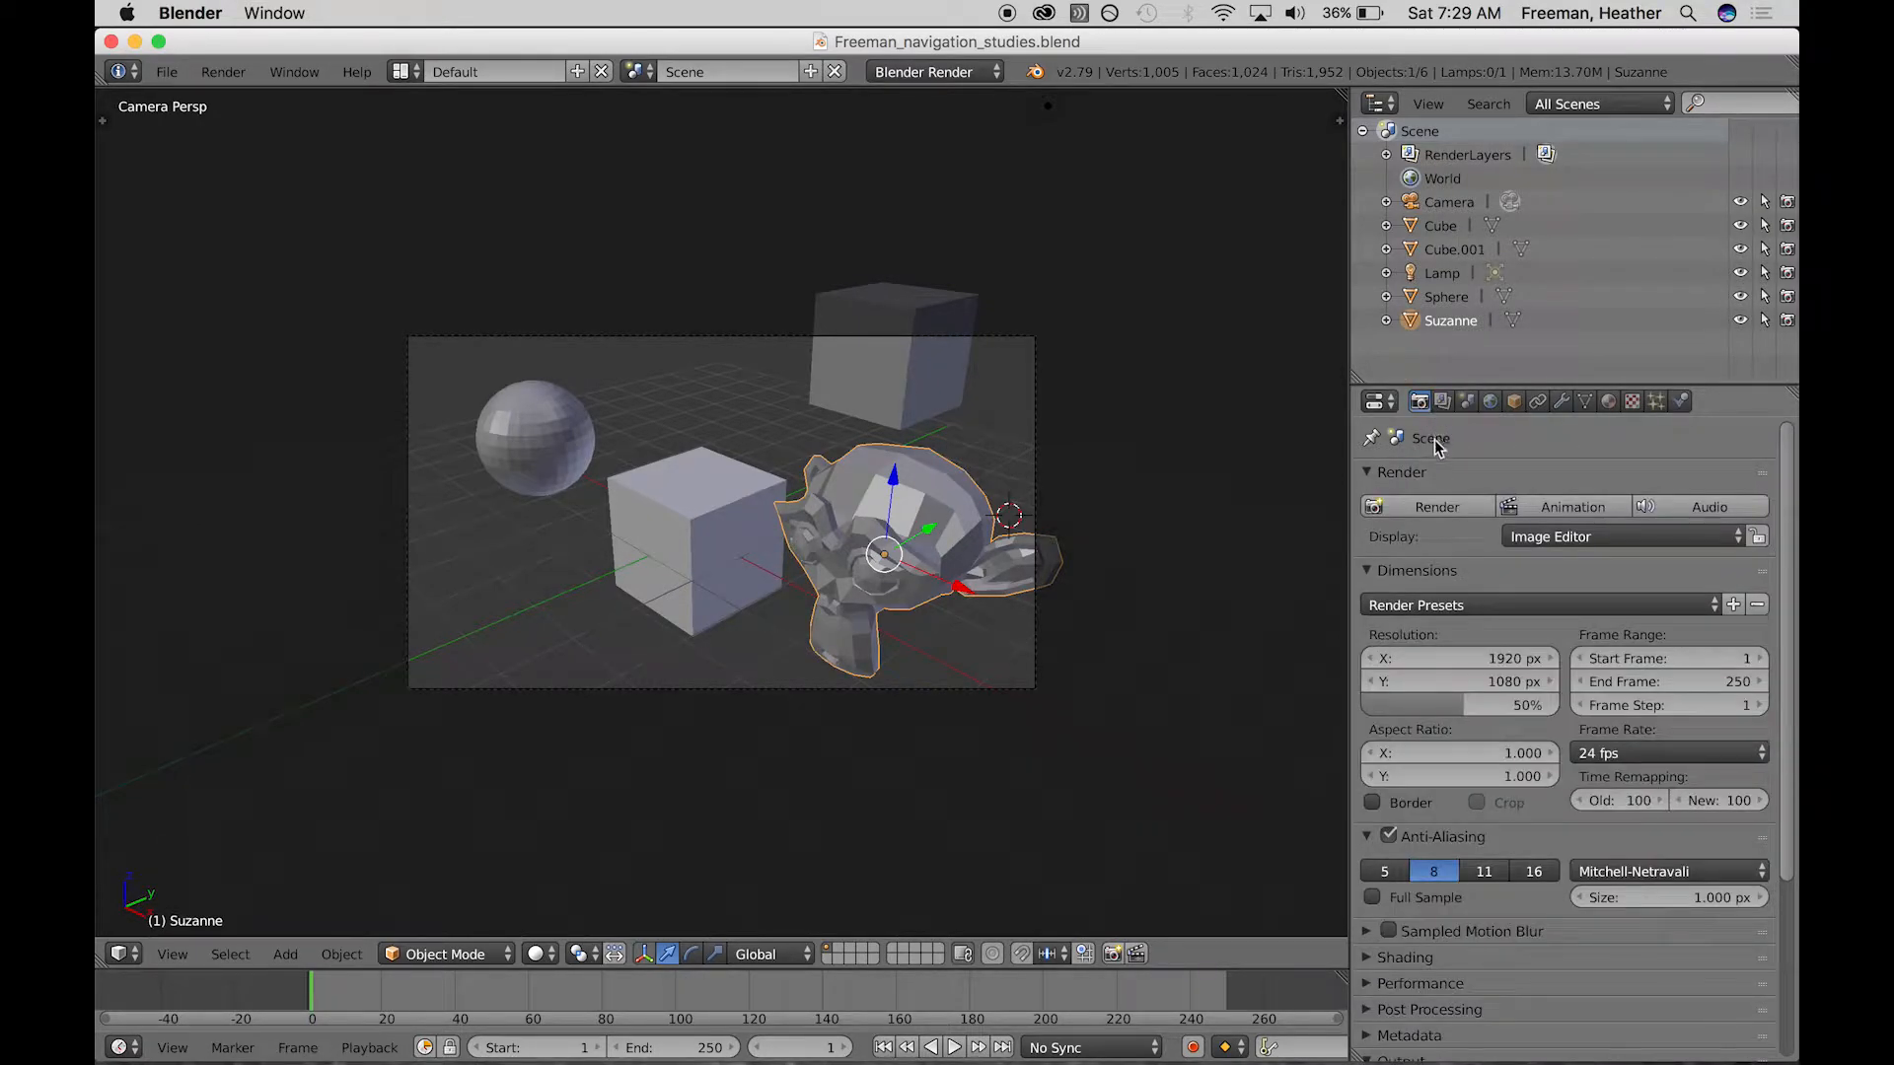
pyautogui.click(1437, 508)
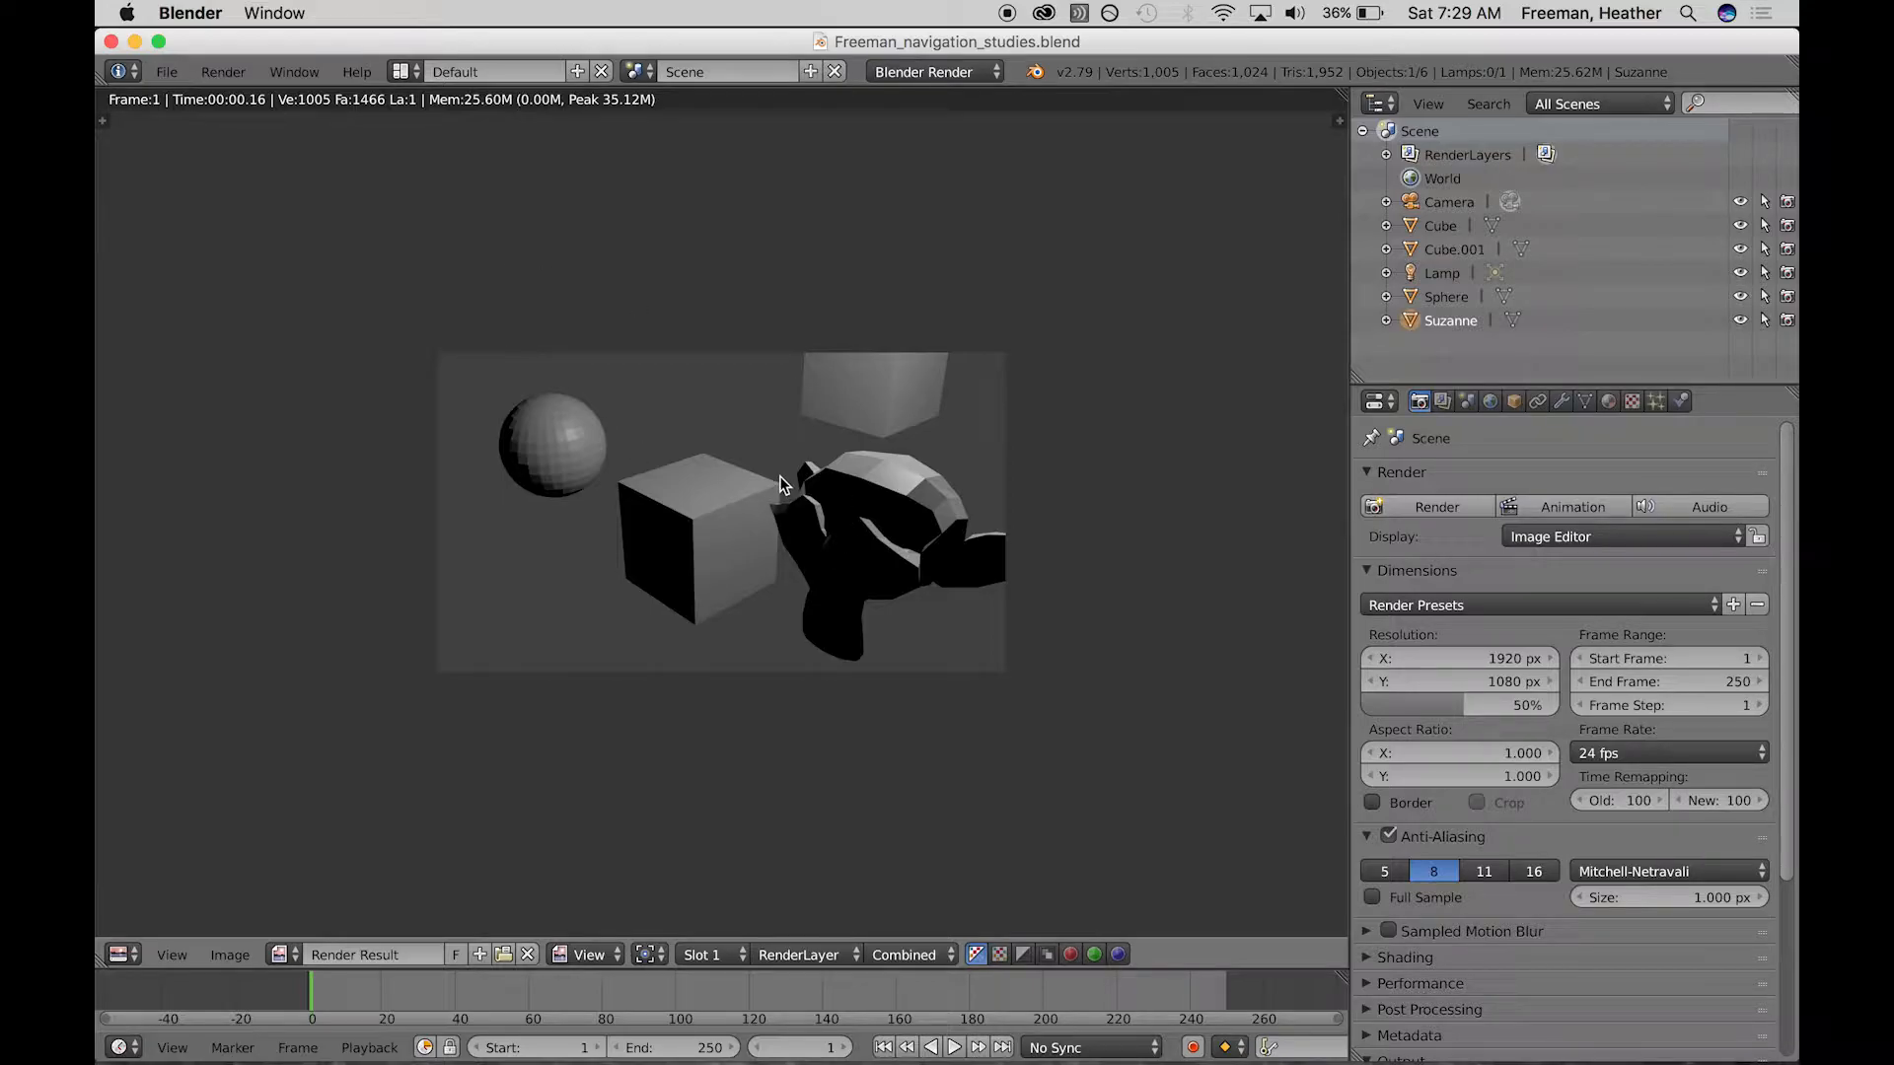
# - Save the rendered image as a PNG in Blender_Module_1, named with the author's surname followed by _navigation
pyautogui.moveTo(760, 36)
pyautogui.mouseDown()
pyautogui.moveTo(772, 74)
pyautogui.moveTo(738, 42)
pyautogui.mouseUp()
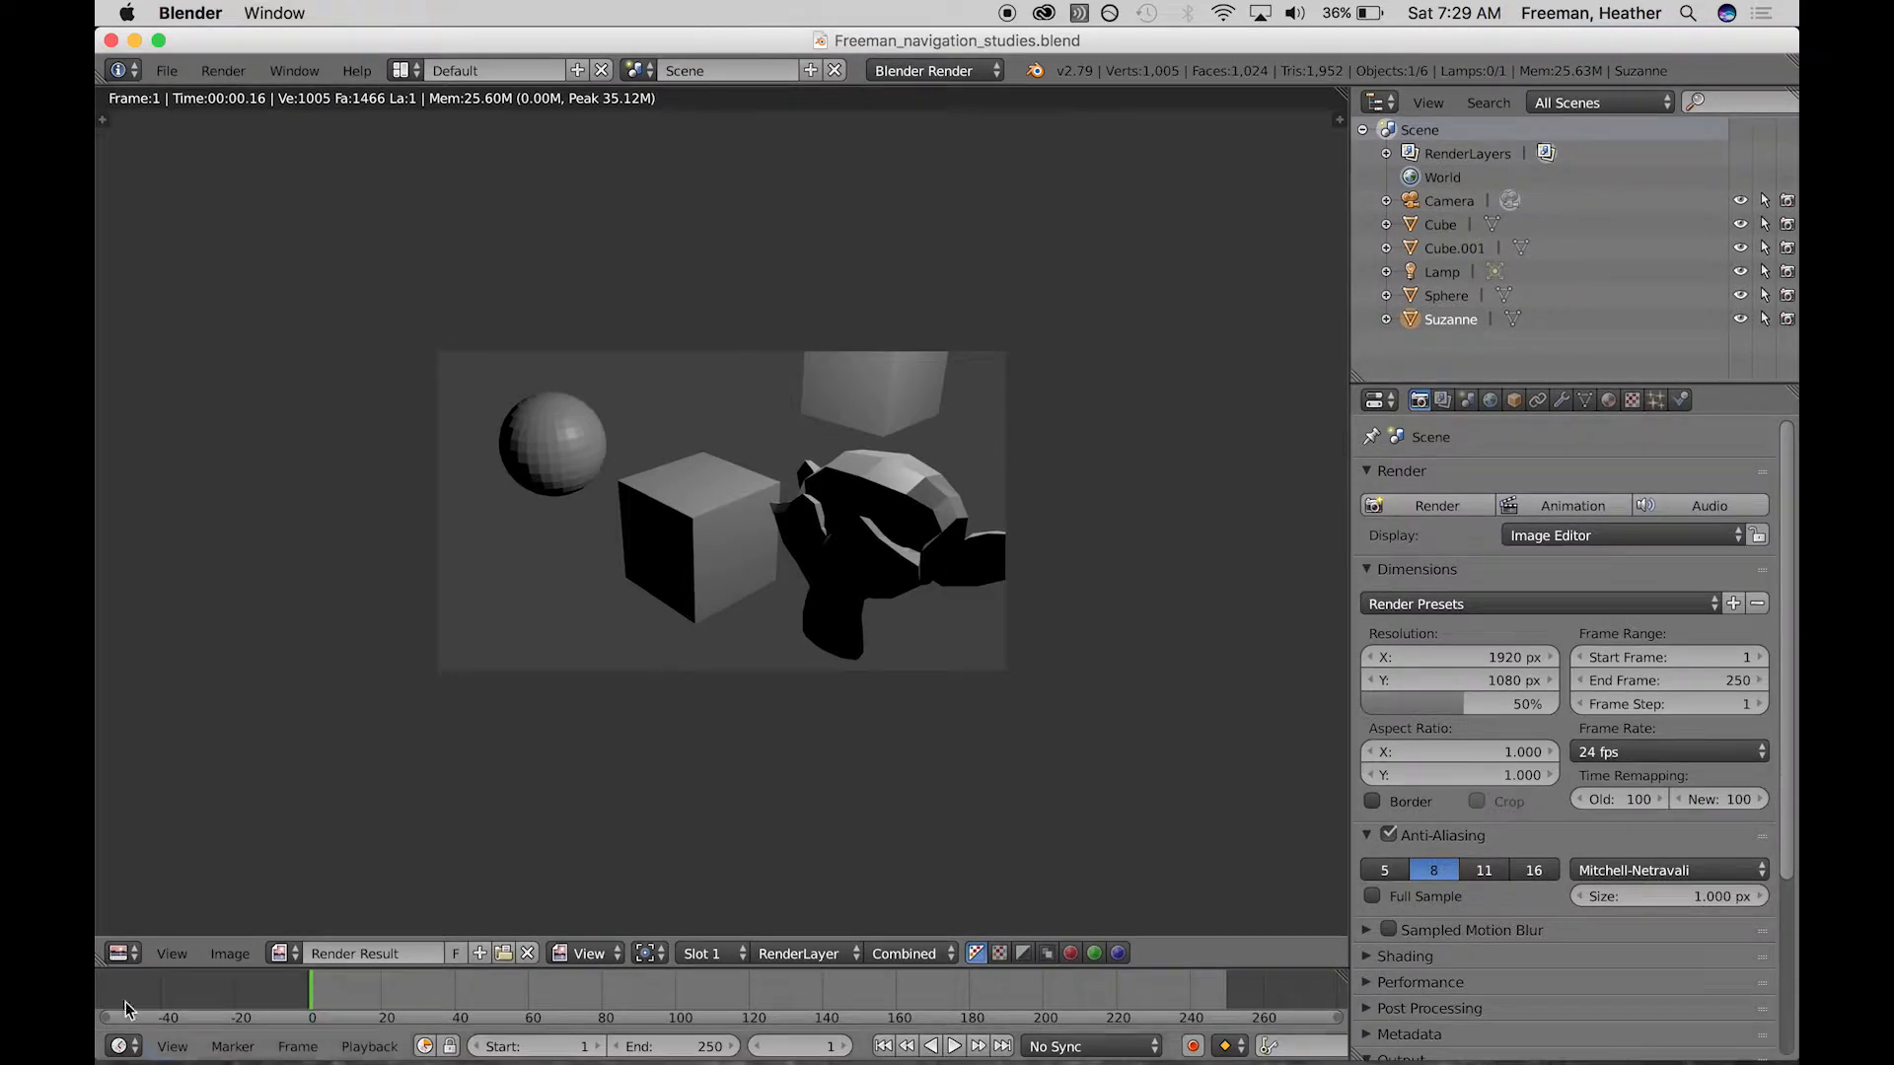
pyautogui.click(220, 956)
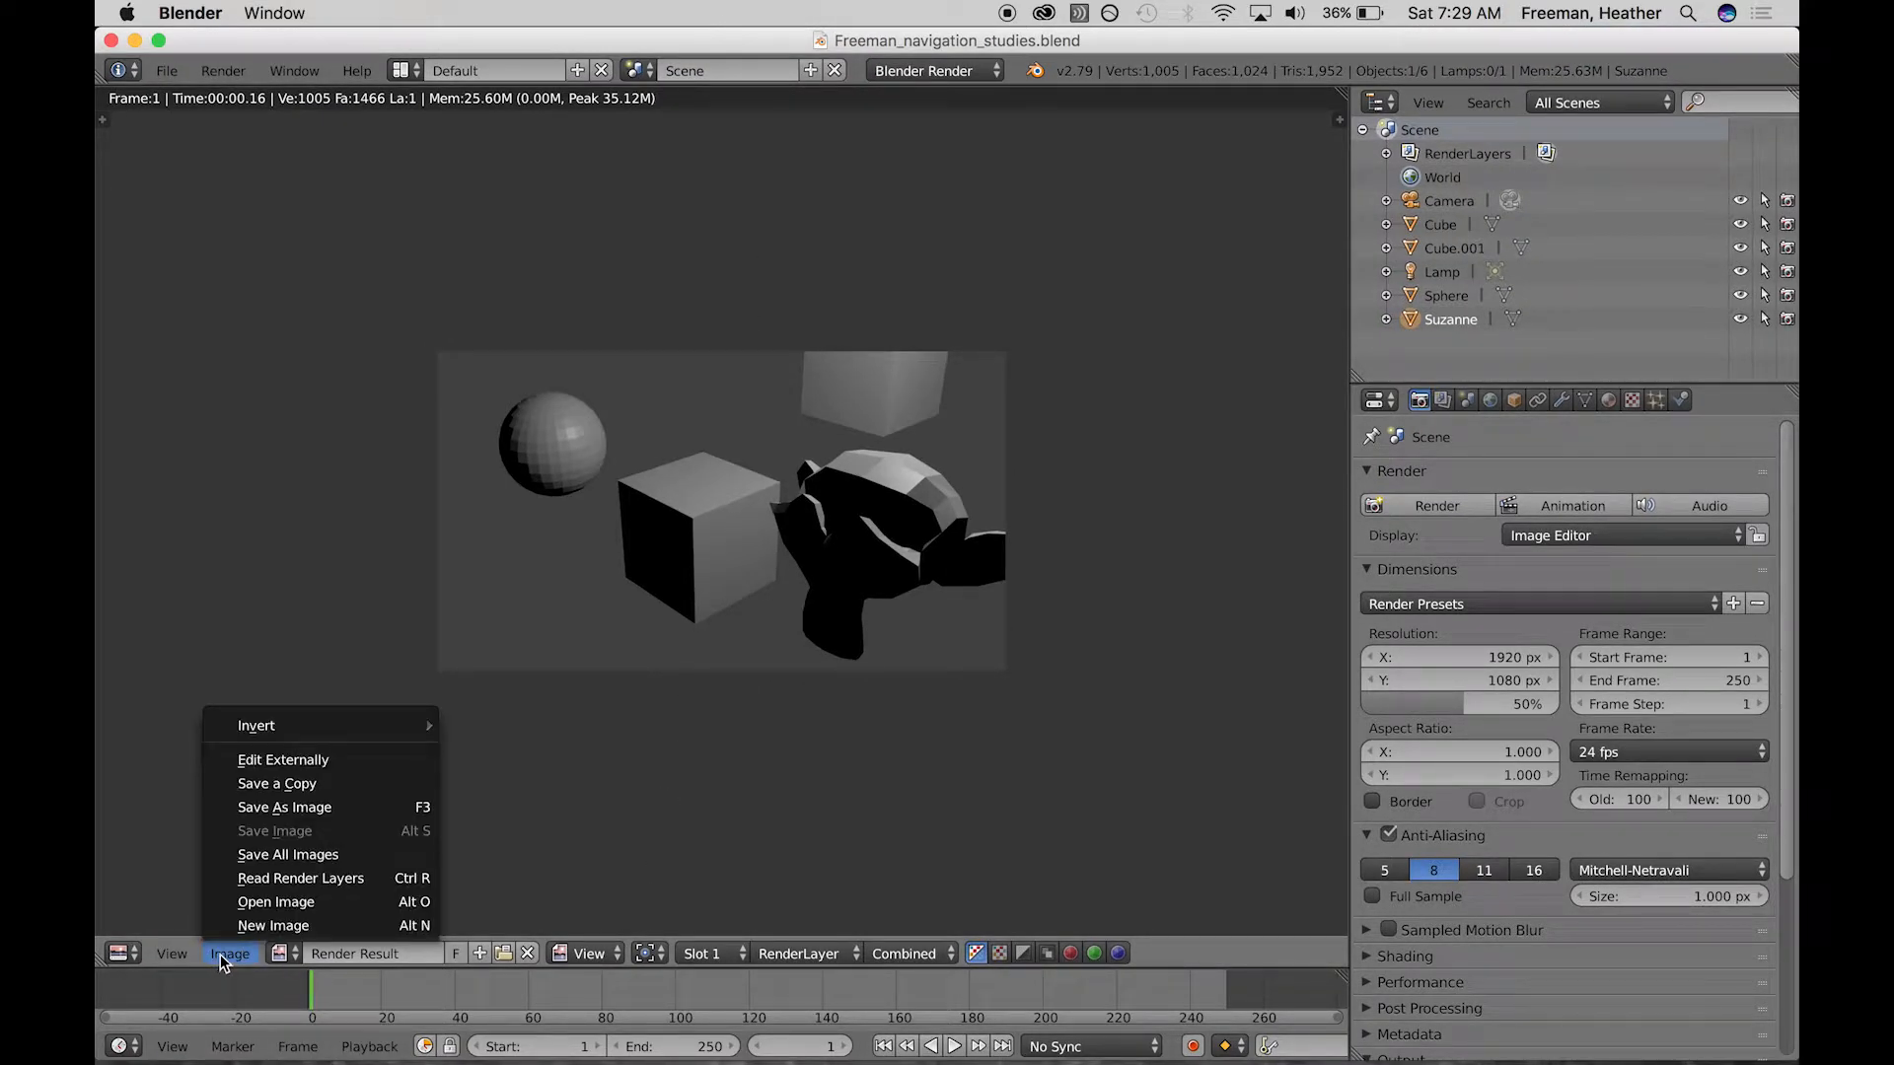
pyautogui.click(270, 807)
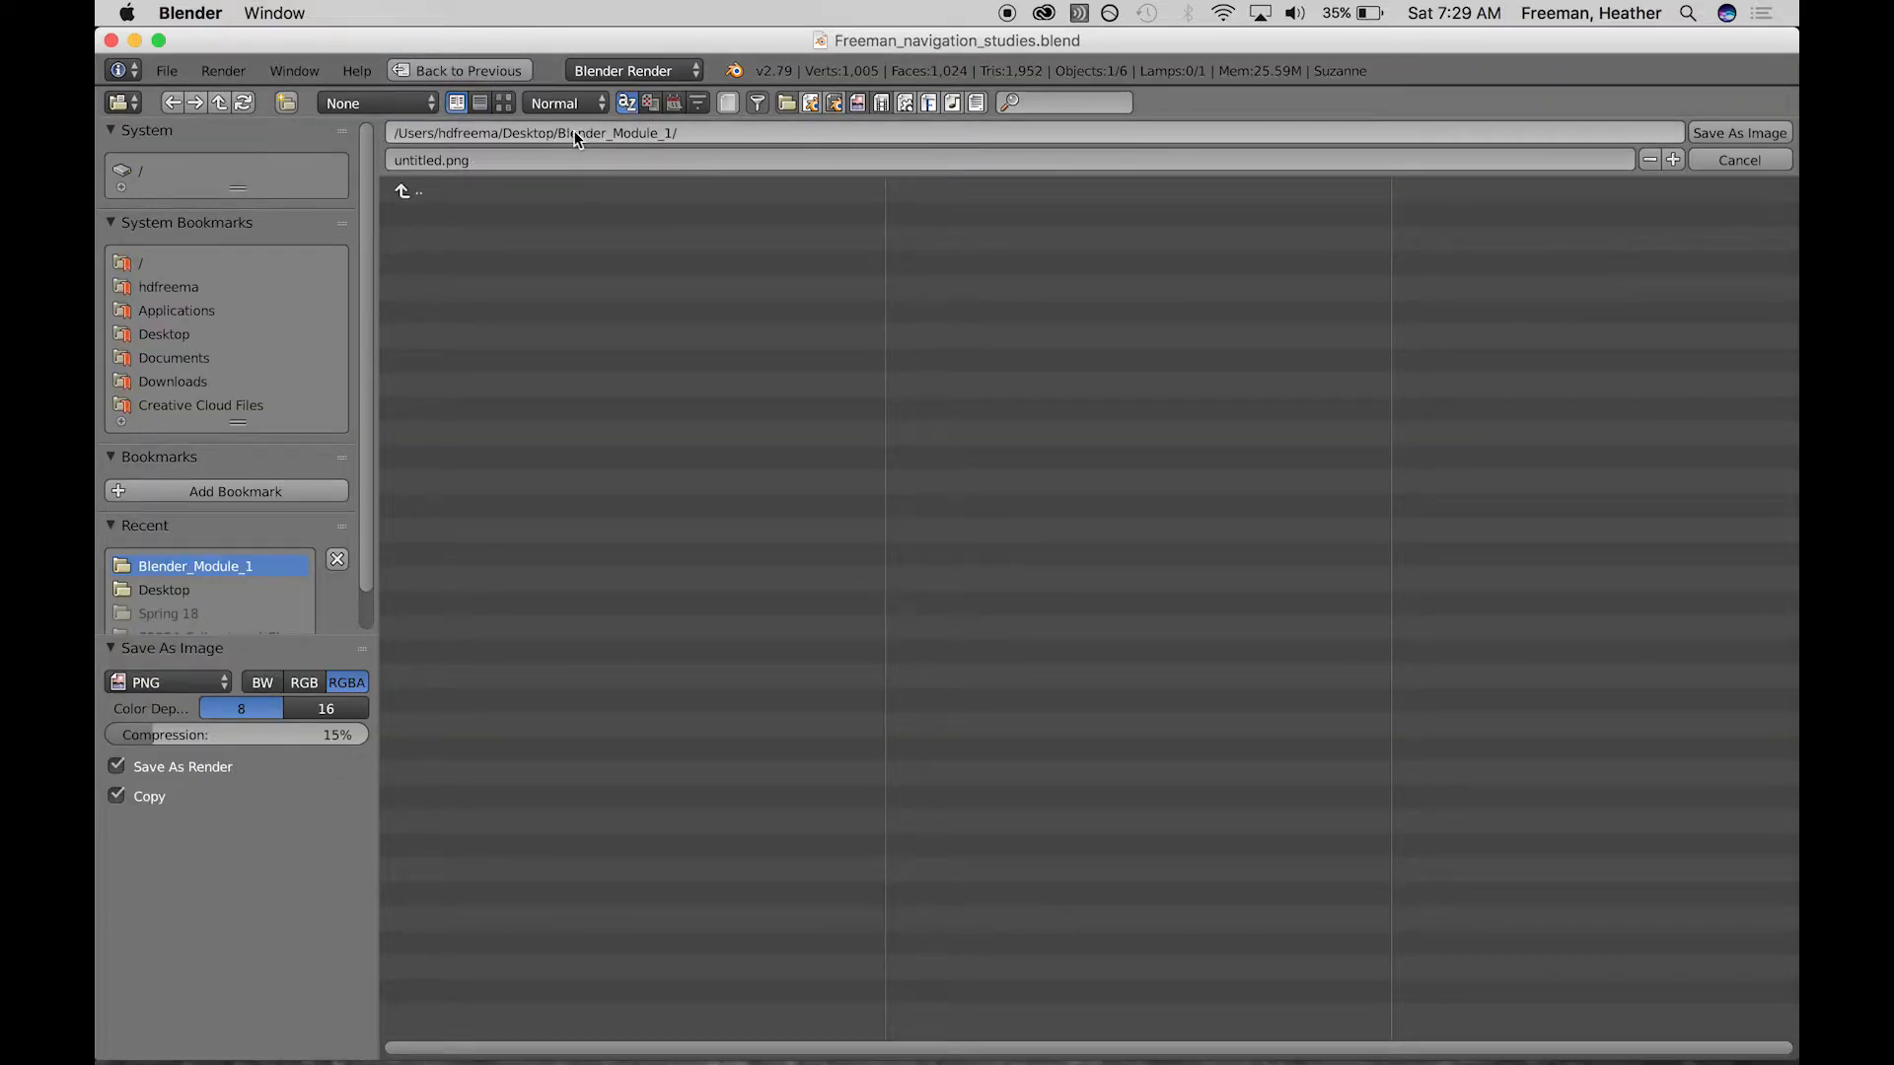
pyautogui.click(443, 164)
pyautogui.moveTo(443, 163); pyautogui.dragTo(332, 160)
pyautogui.write('navigatio')
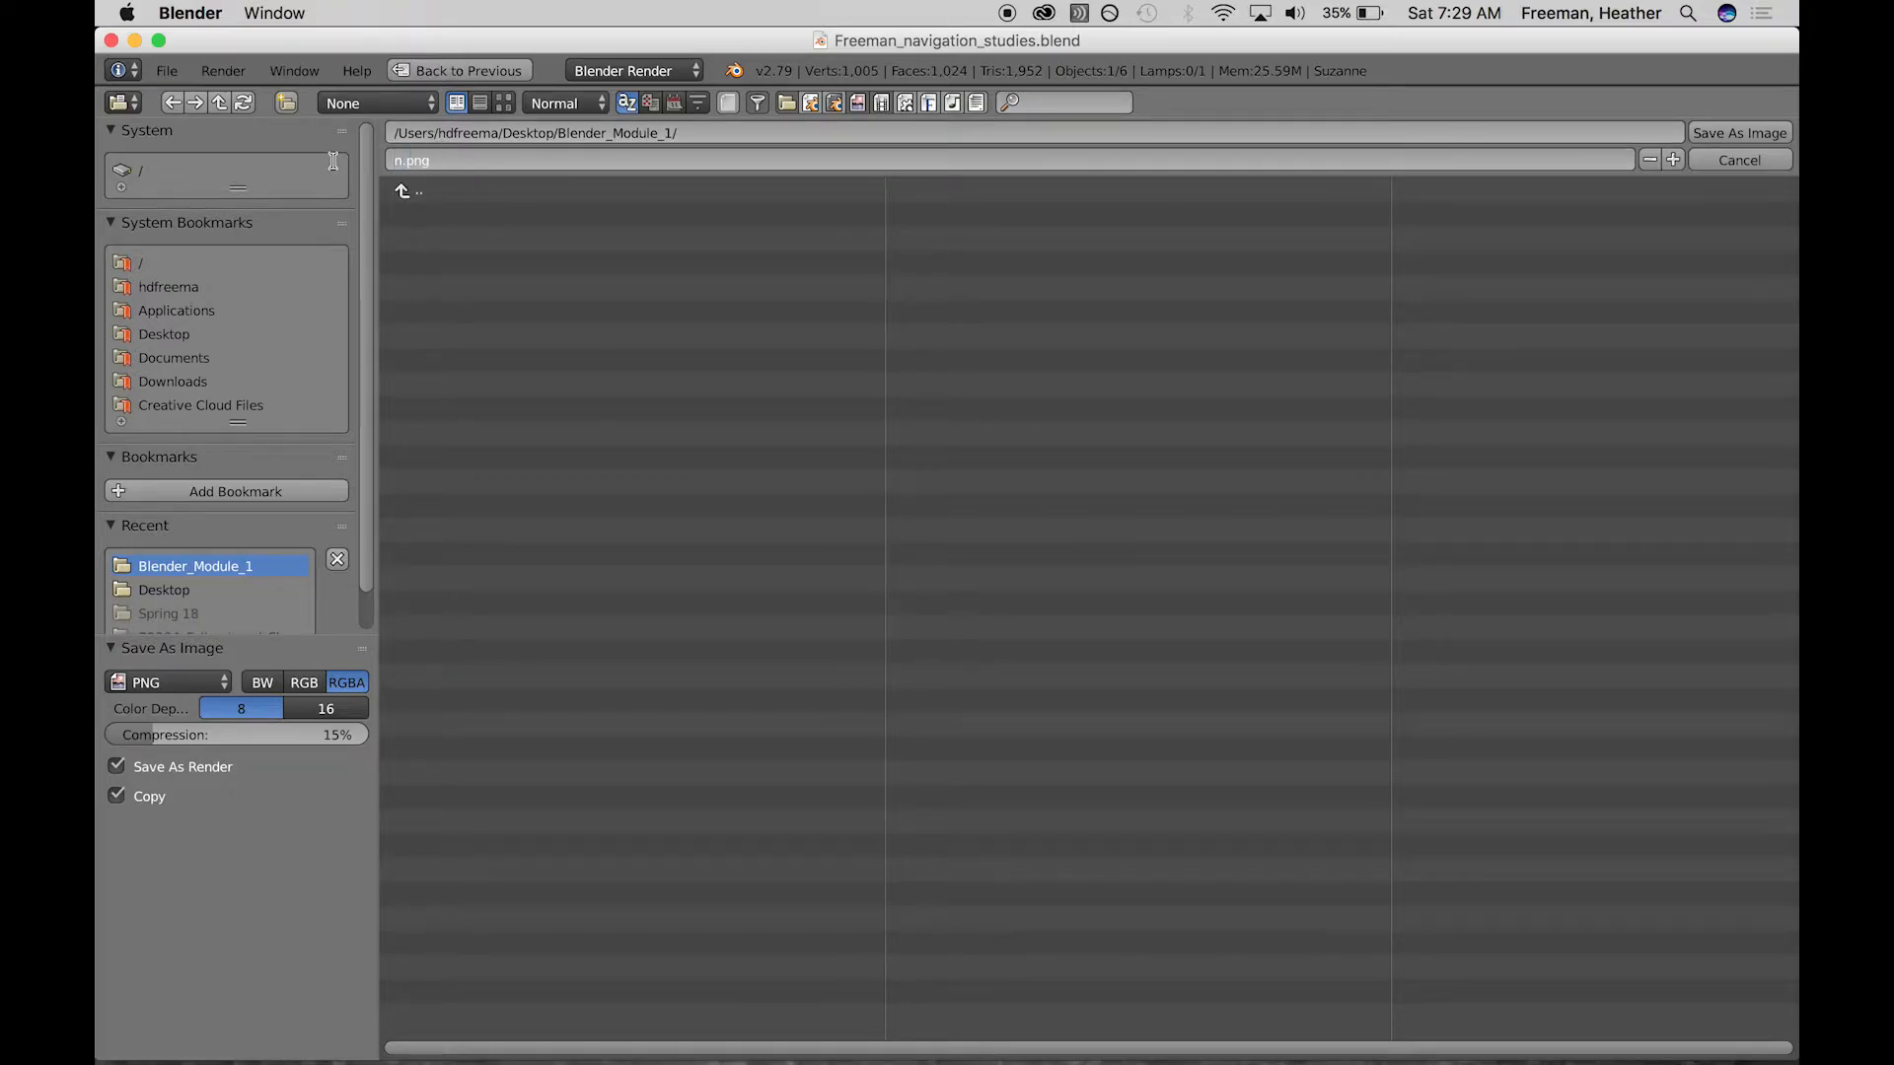
pyautogui.write('n')
pyautogui.click(388, 160)
pyautogui.write('Freeman_')
pyautogui.click(1717, 138)
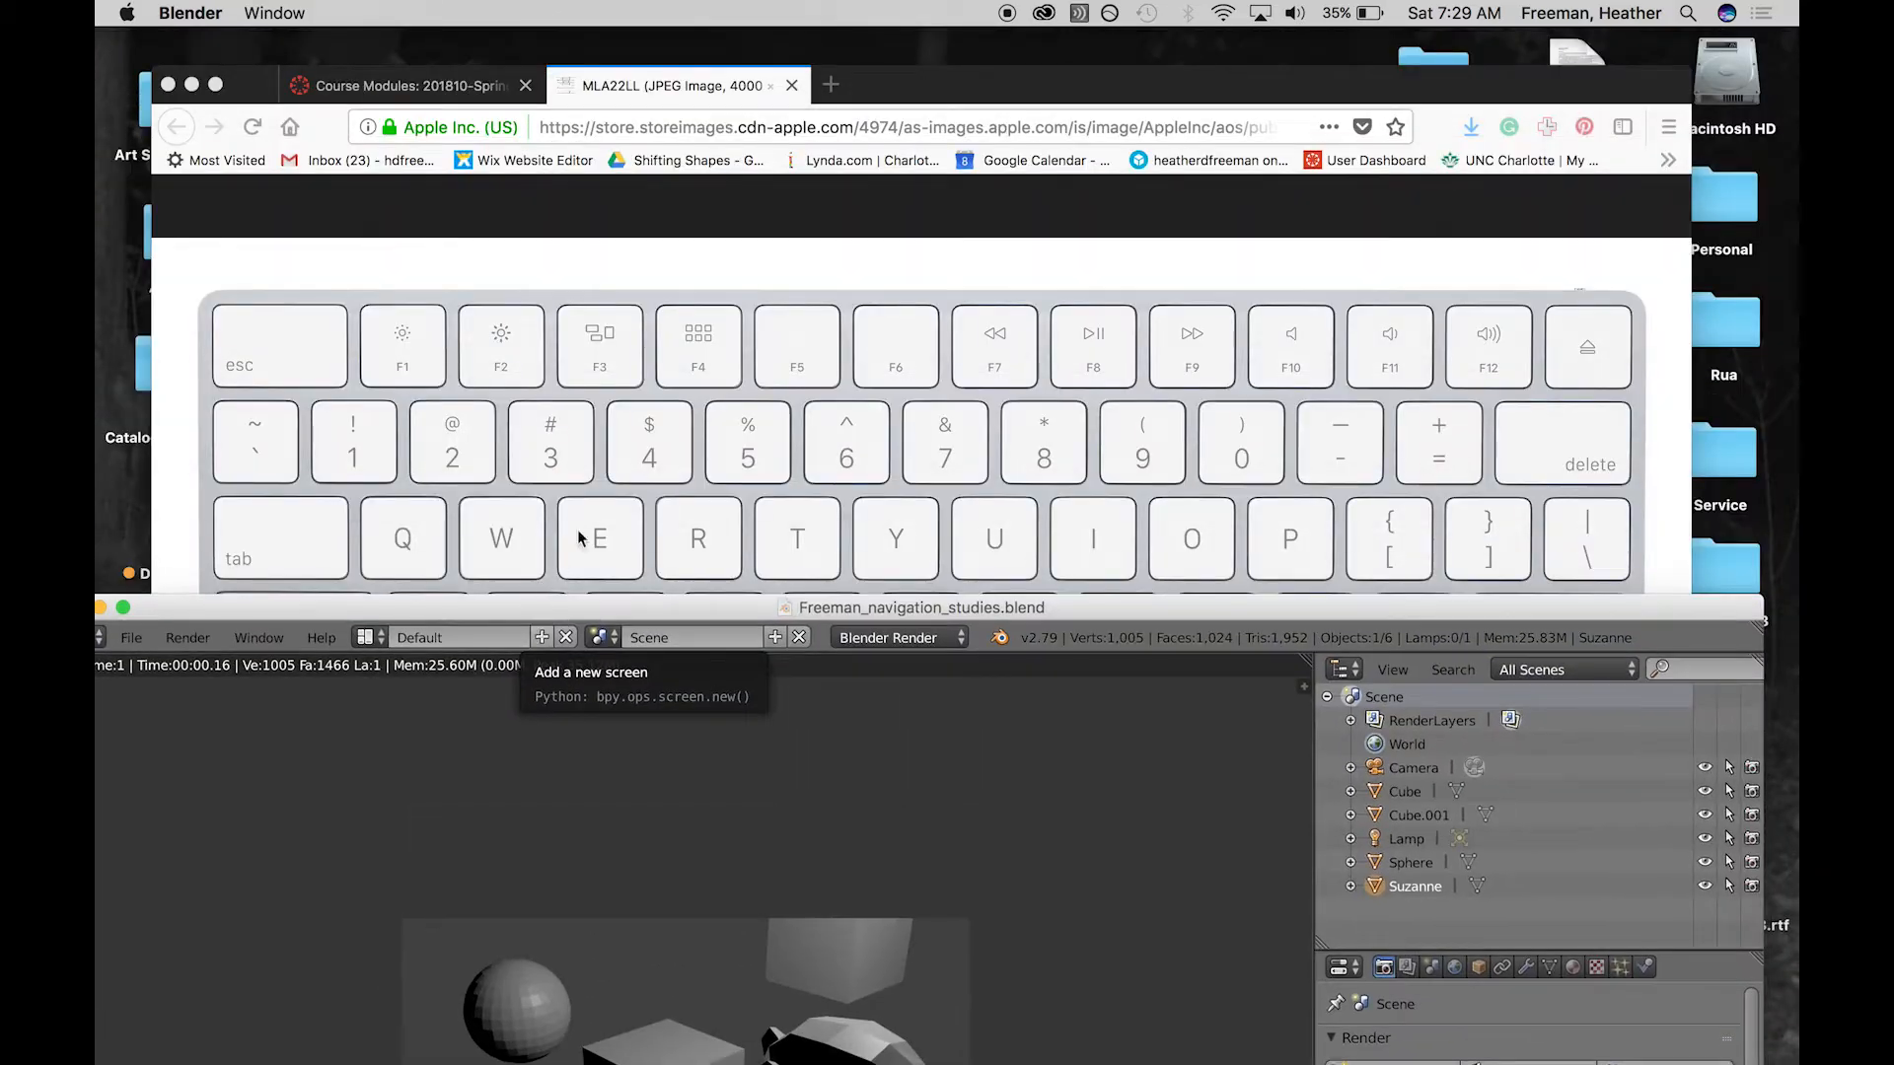
# - Preview the saved PNG render from the Blender_Module_1 folder in Finder, and return to the Blender window
pyautogui.click(752, 245)
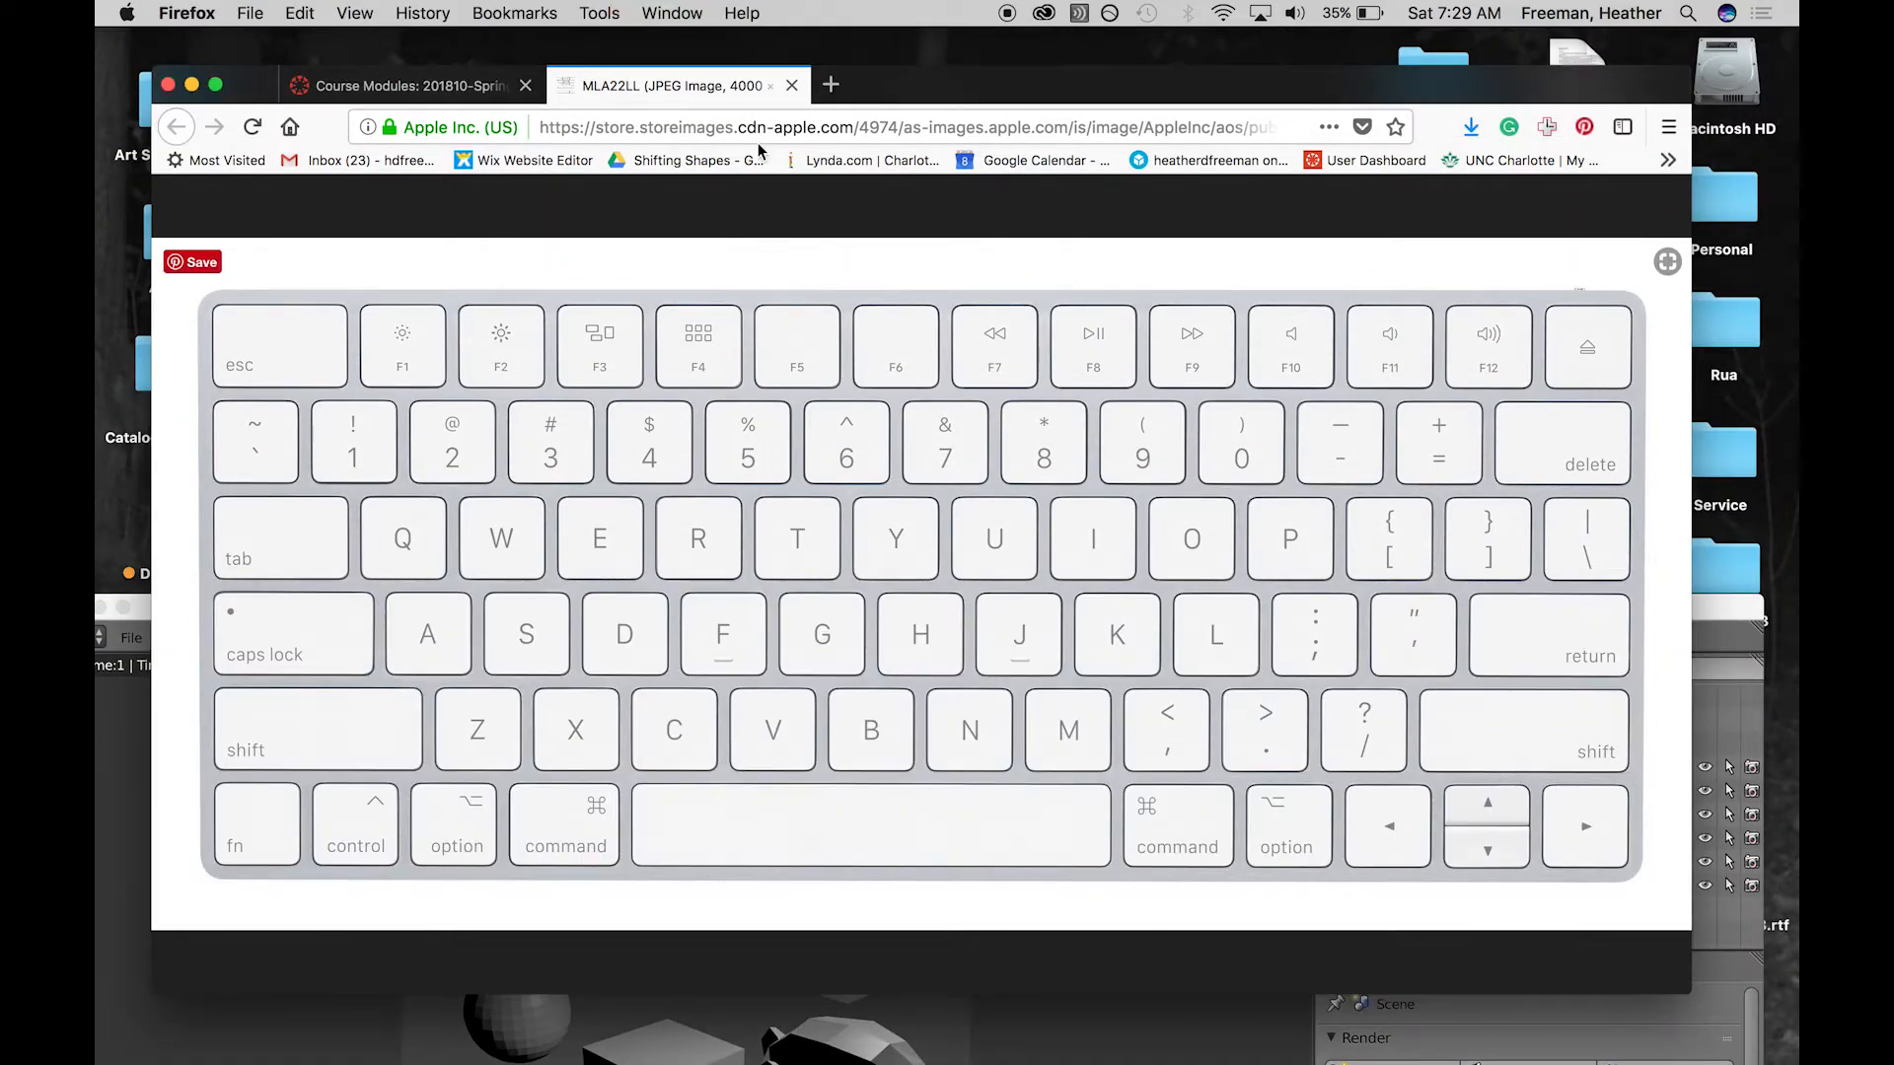
pyautogui.click(193, 86)
pyautogui.doubleClick(1434, 74)
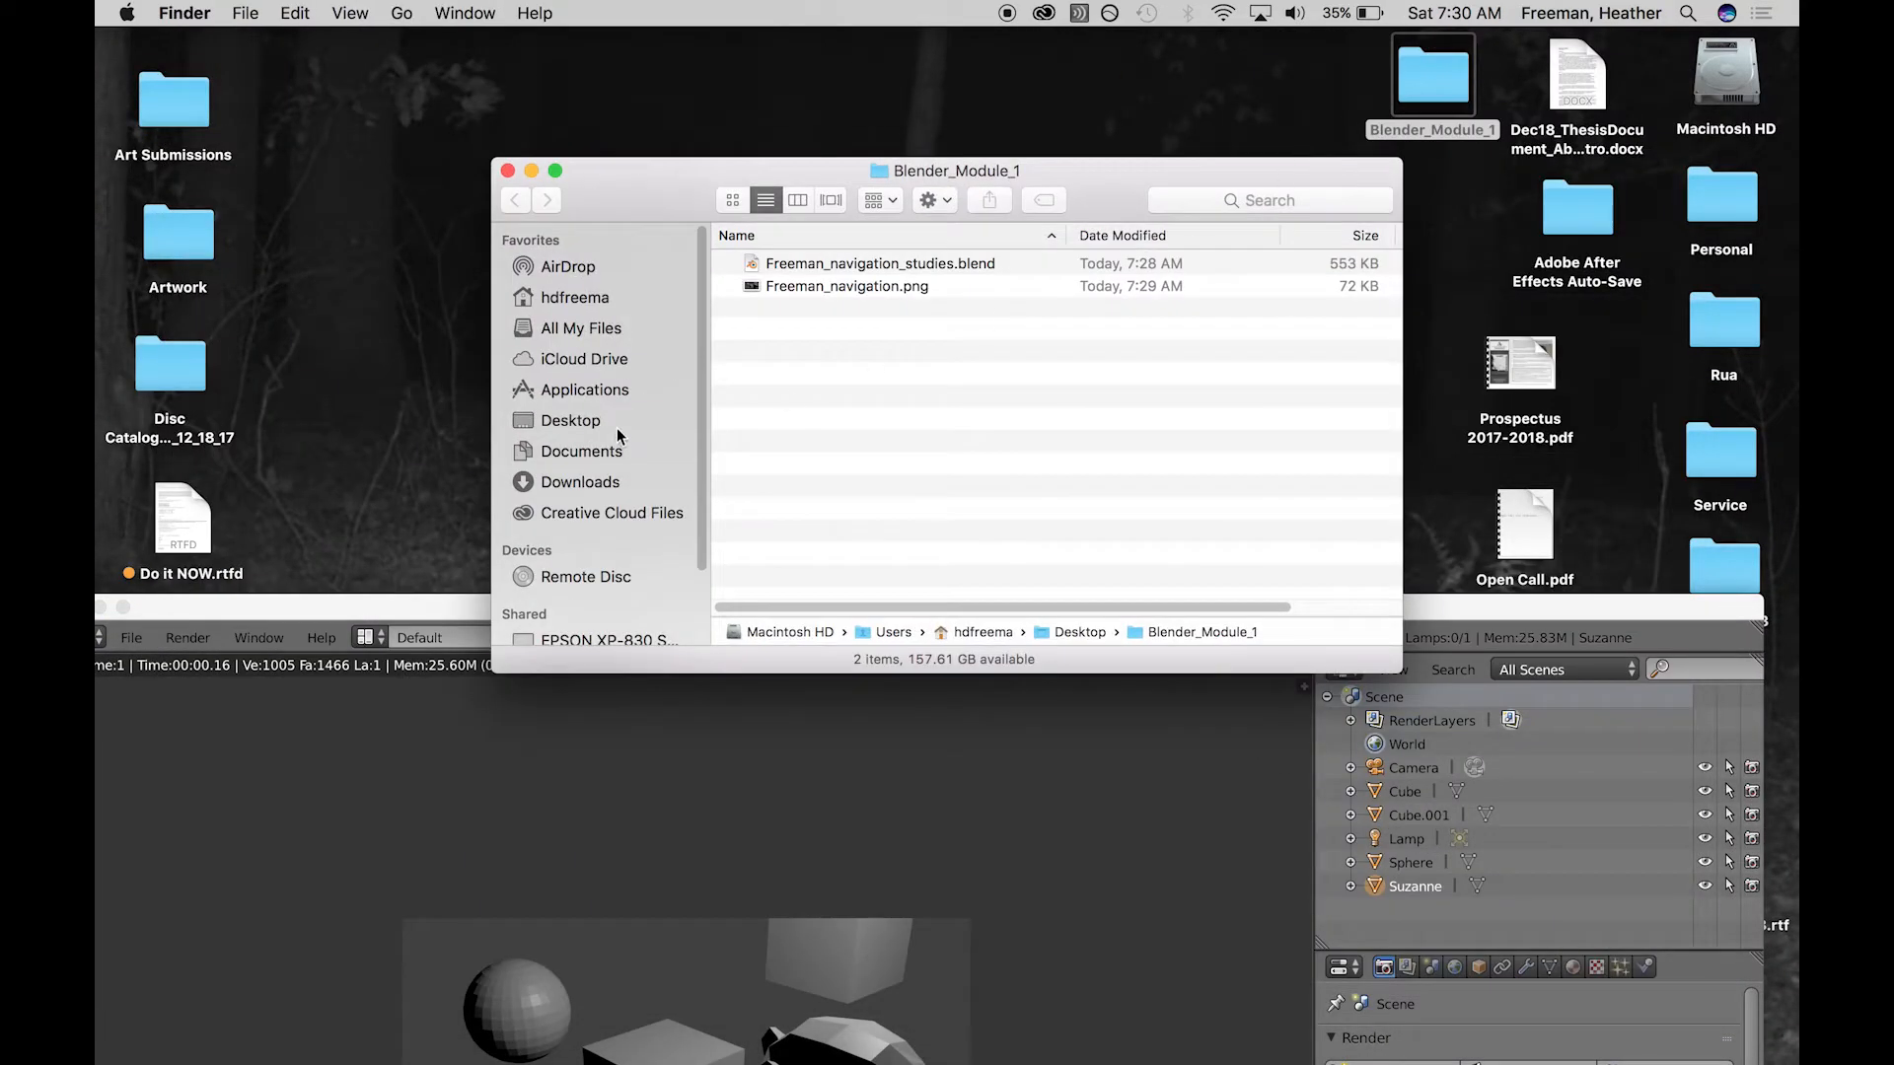
pyautogui.doubleClick(819, 284)
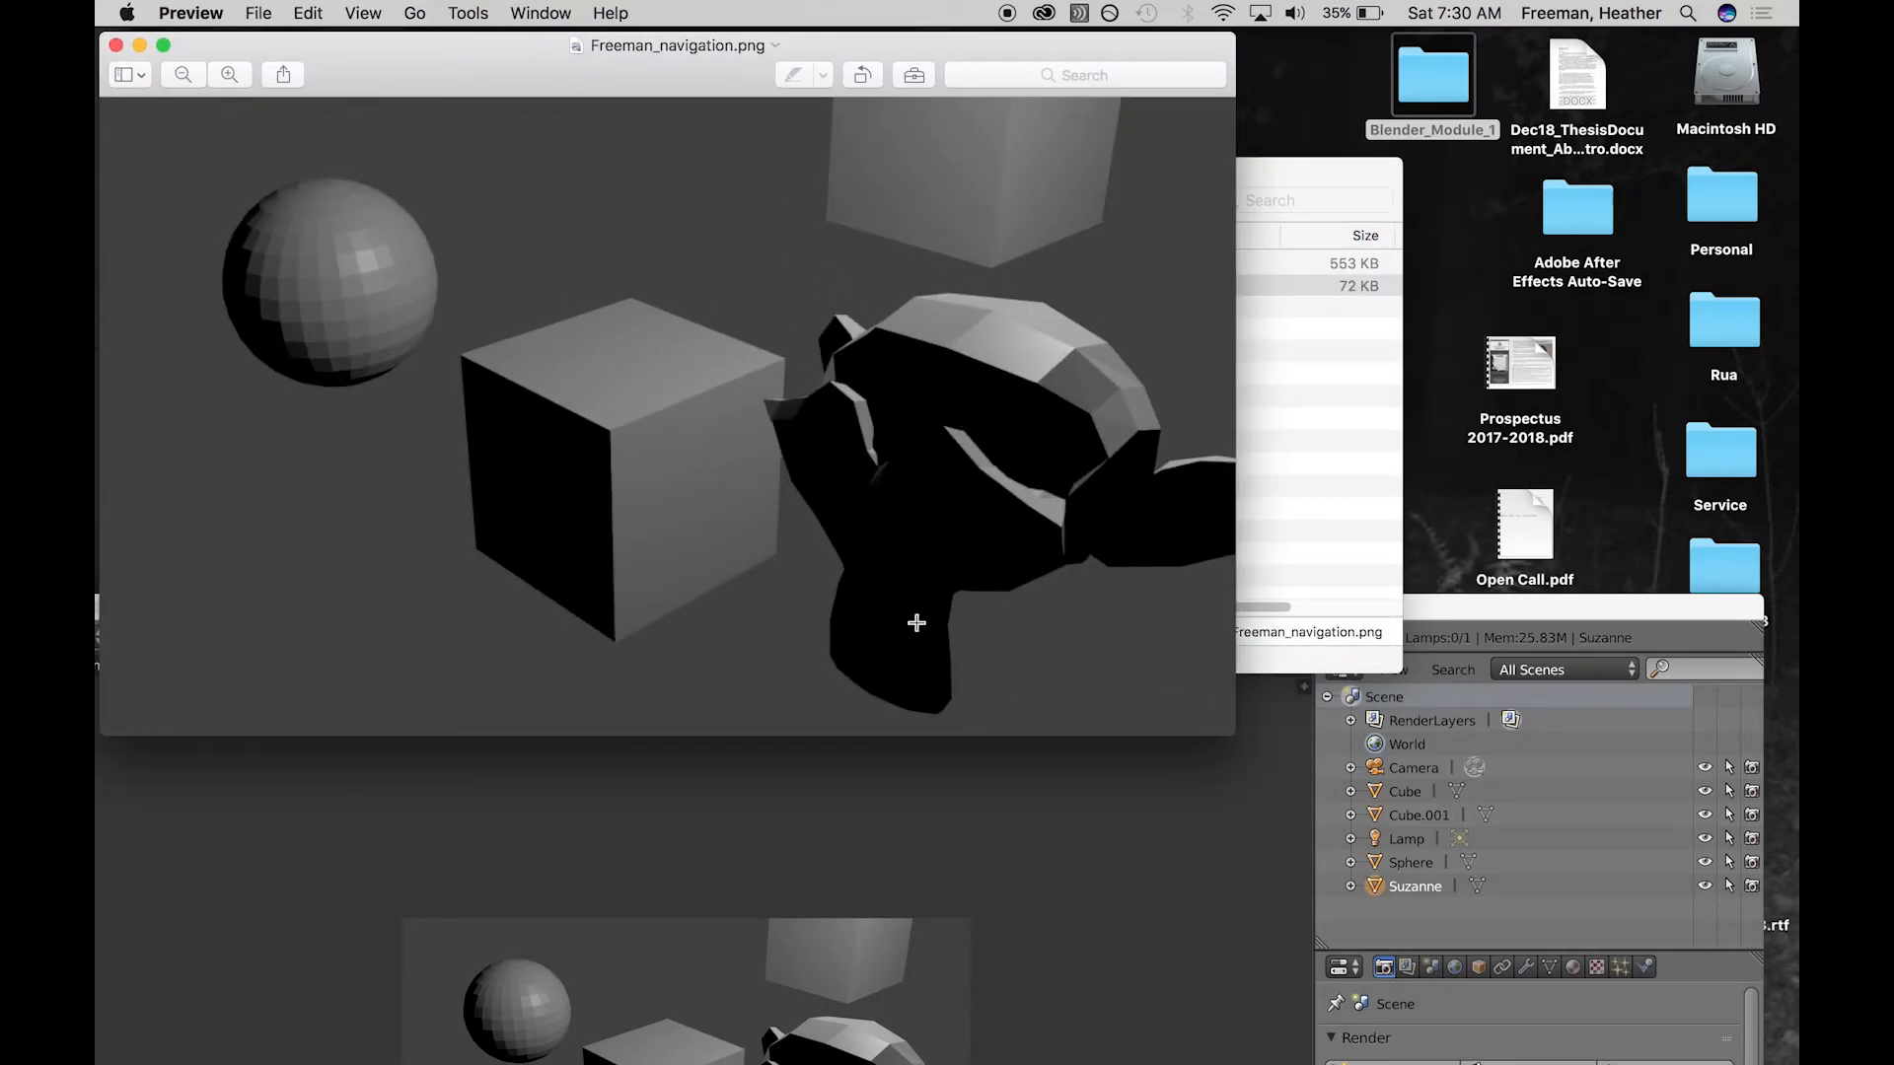
pyautogui.press('super+w')
pyautogui.moveTo(306, 606); pyautogui.dragTo(363, 8)
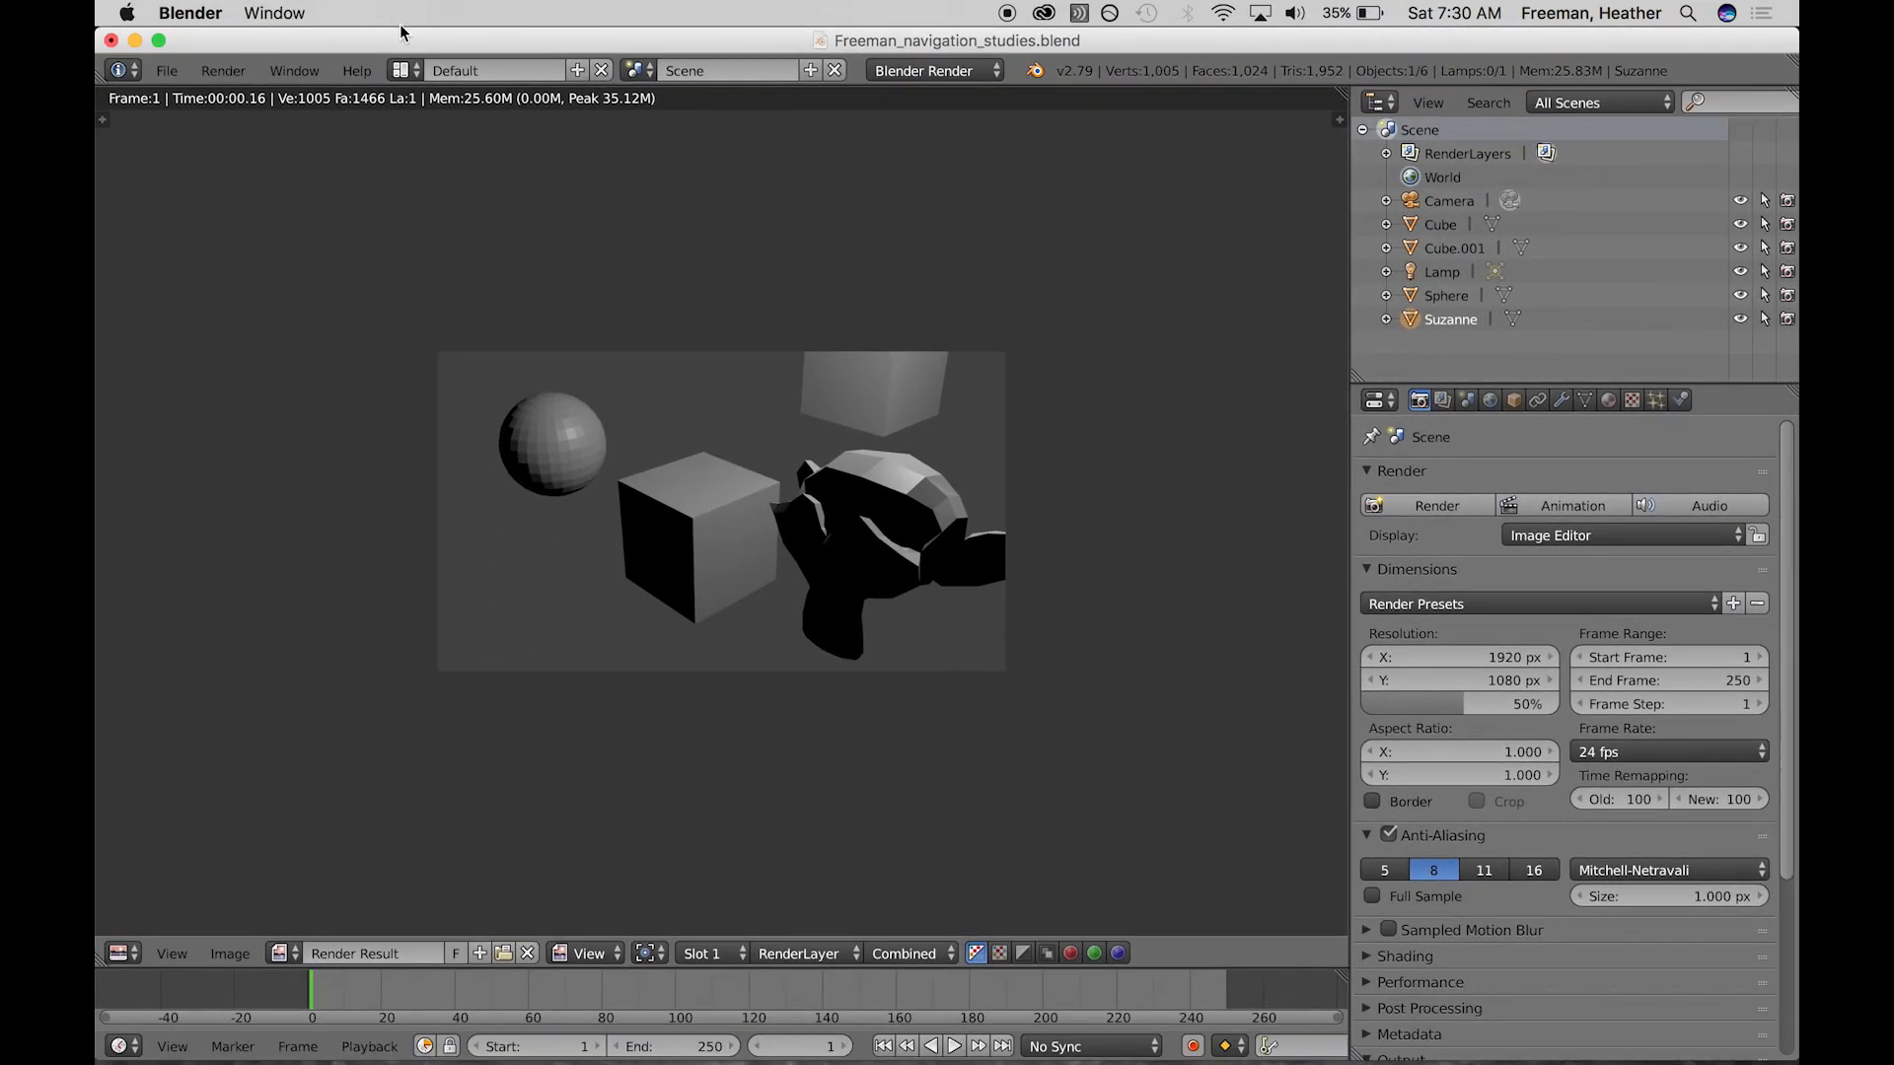